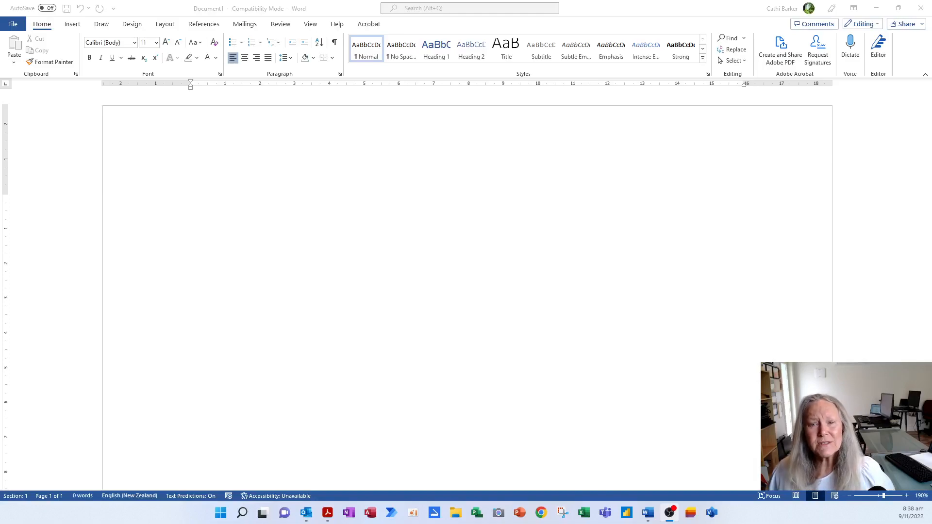
Type the title Feedback and resize it to 28 pt.
left_click(283, 208)
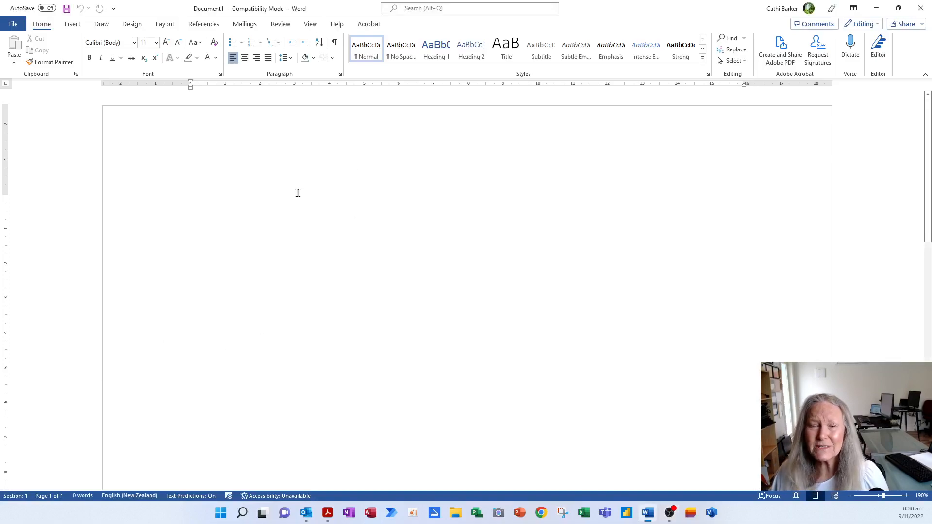
type("Feedback")
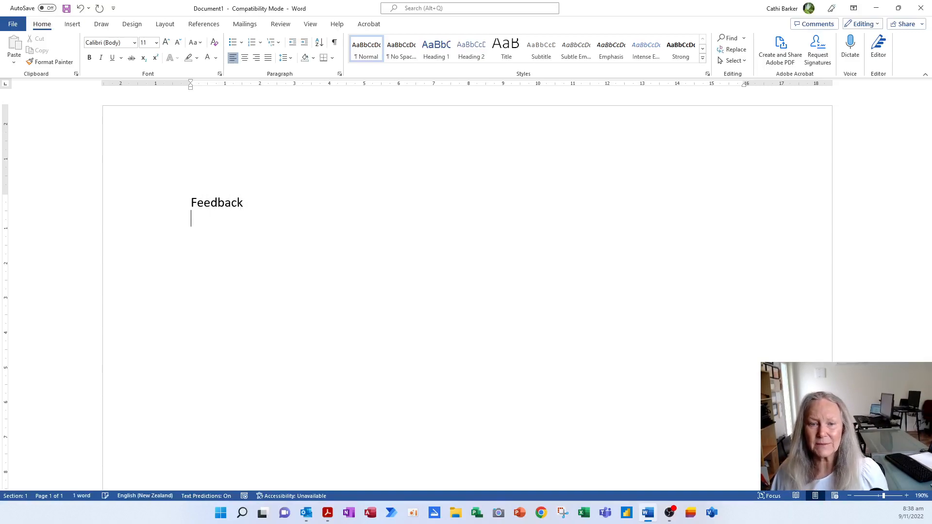
key("Up")
key("shift+Down")
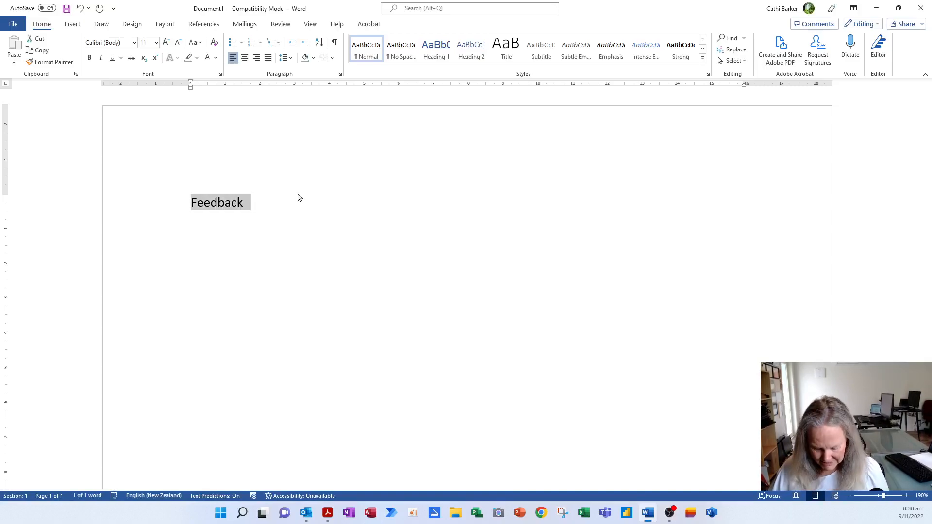
key("ctrl+shift+period")
key("ctrl+shift+period")
key("ctrl+shift+period")
key("ctrl+shift+period")
key("ctrl+shift+period")
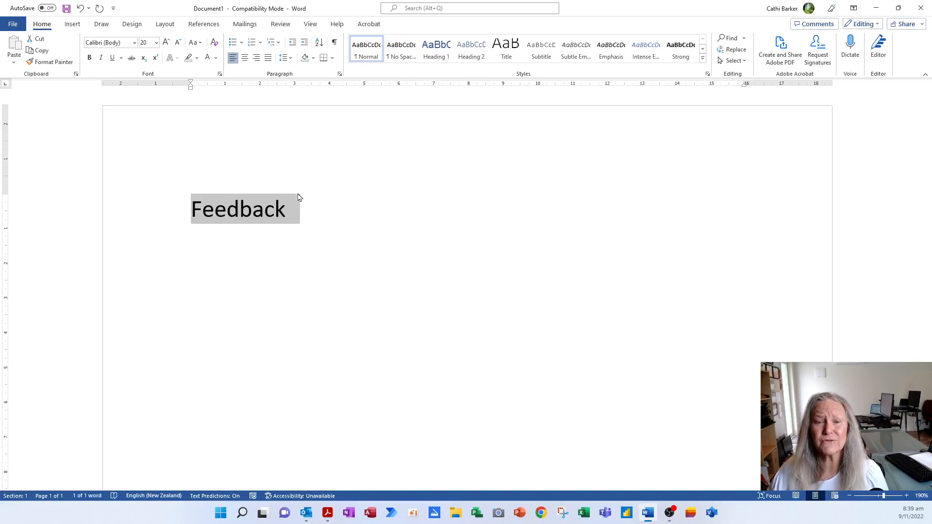
key("ctrl+shift+period")
key("ctrl+shift+period")
key("ctrl+shift+period")
key("ctrl+shift+period")
key("ctrl+shift+period")
key("ctrl+shift+period")
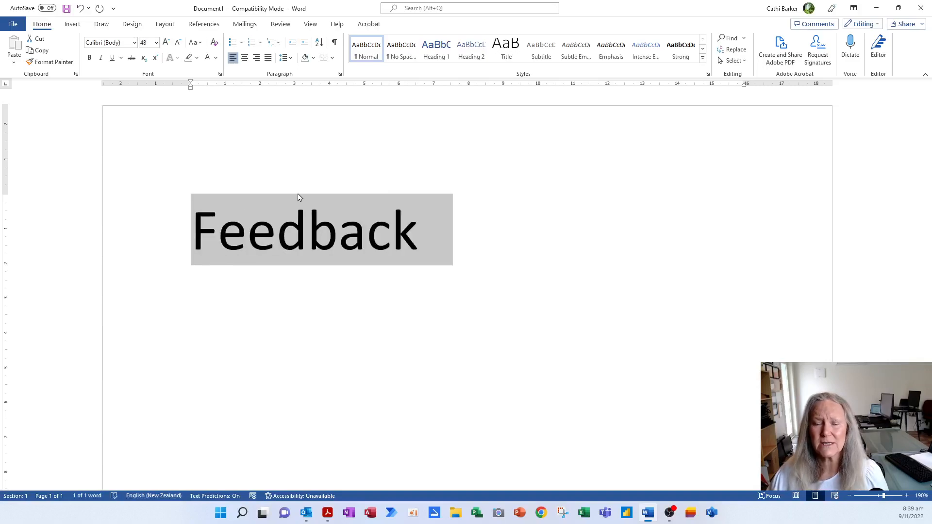
key("ctrl+shift+comma")
key("ctrl+shift+comma")
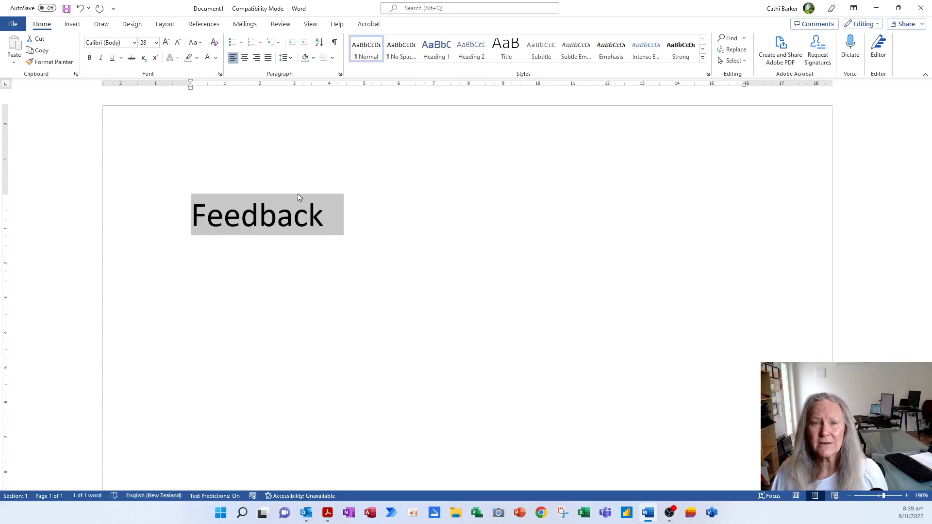
Centre the Feedback title and add an empty line beneath it.
key("ctrl+e")
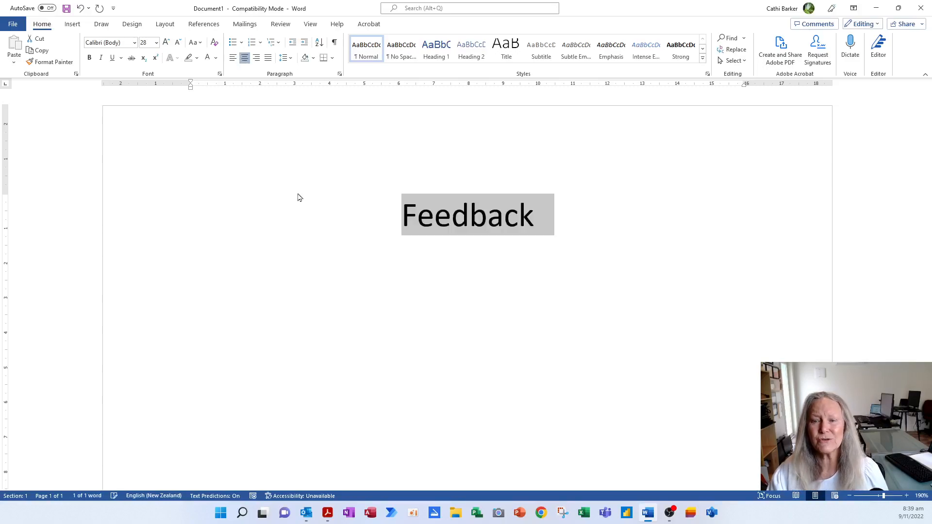
key("ctrl+End")
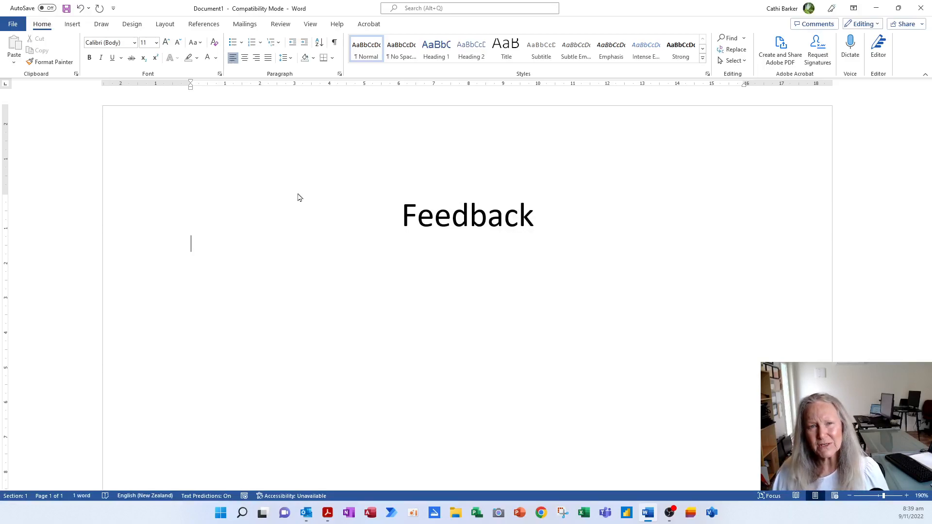
key("Return")
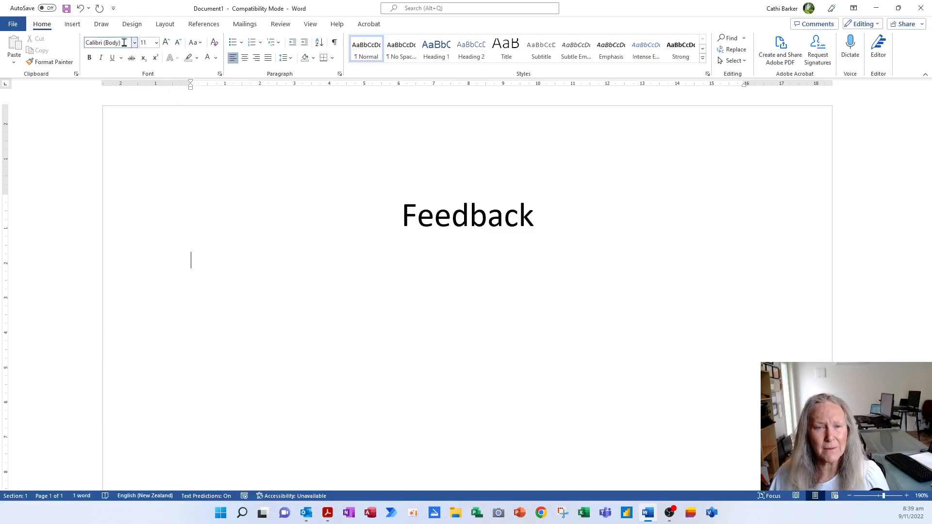
Insert a two-column, one-row table and enter Name in its first row.
left_click(79, 28)
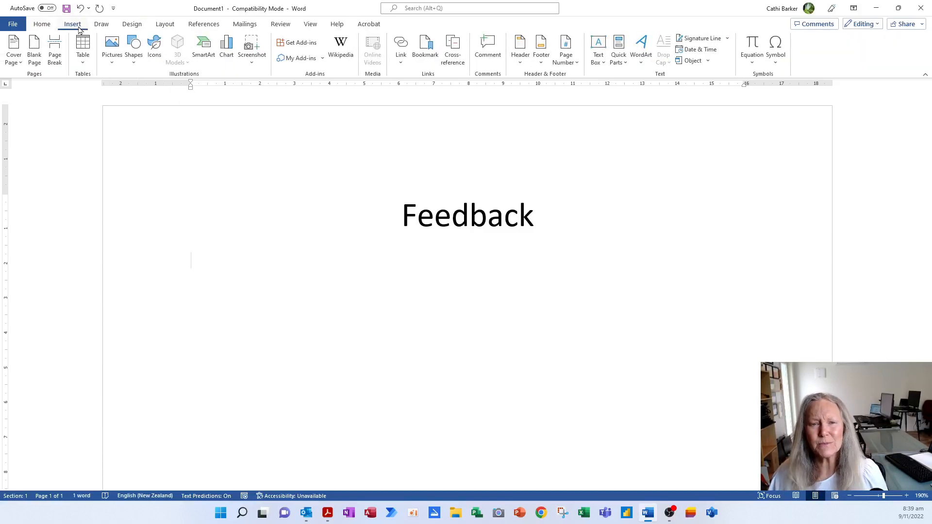
left_click(84, 67)
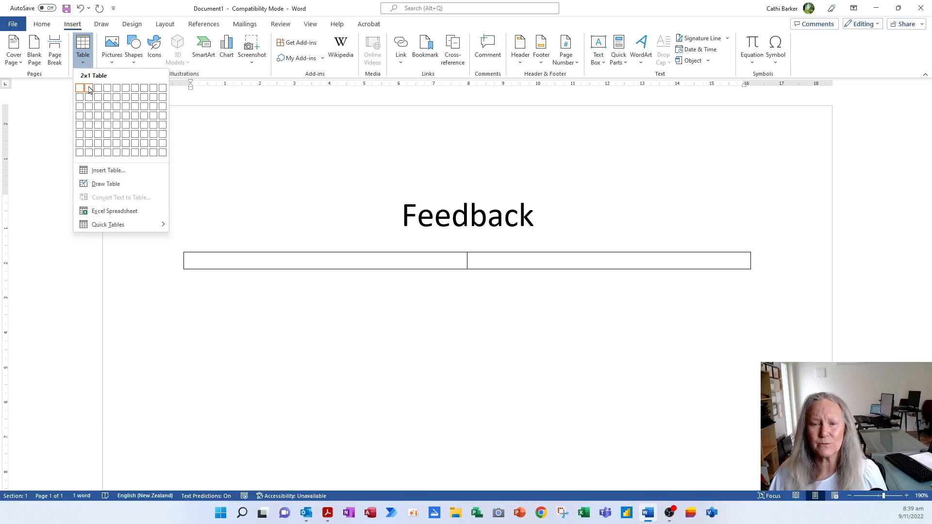
left_click(89, 88)
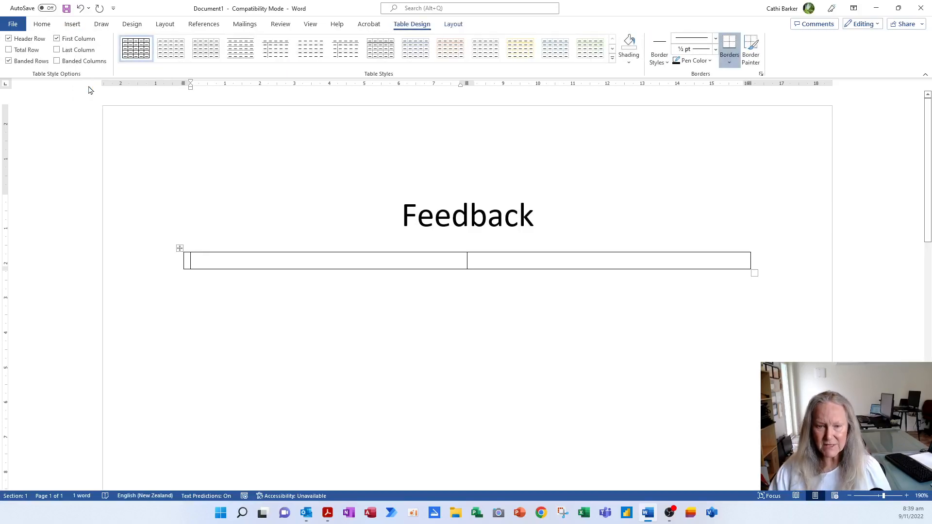
type("Name")
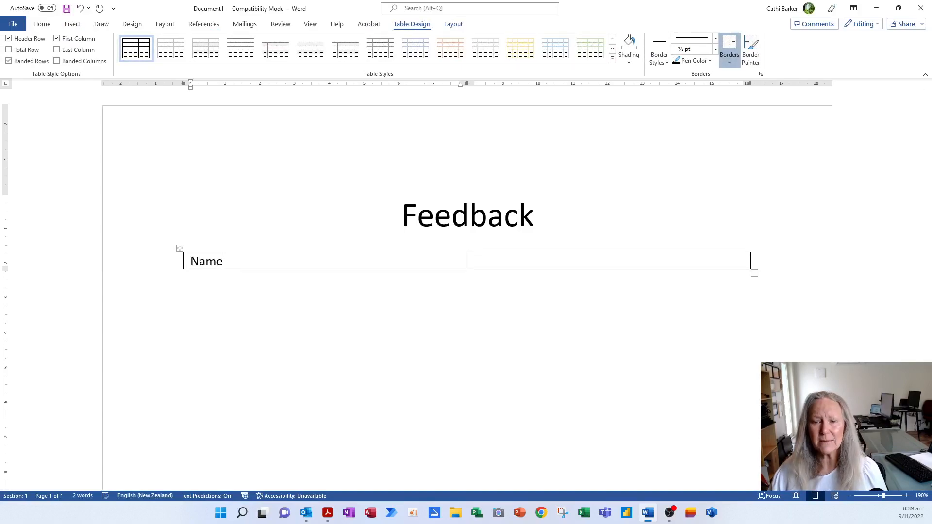
key("Tab")
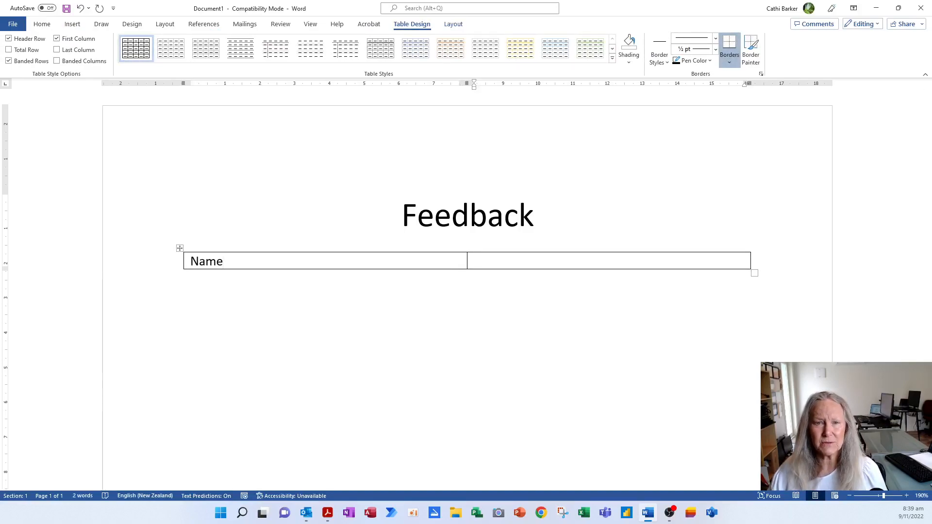
key("Tab")
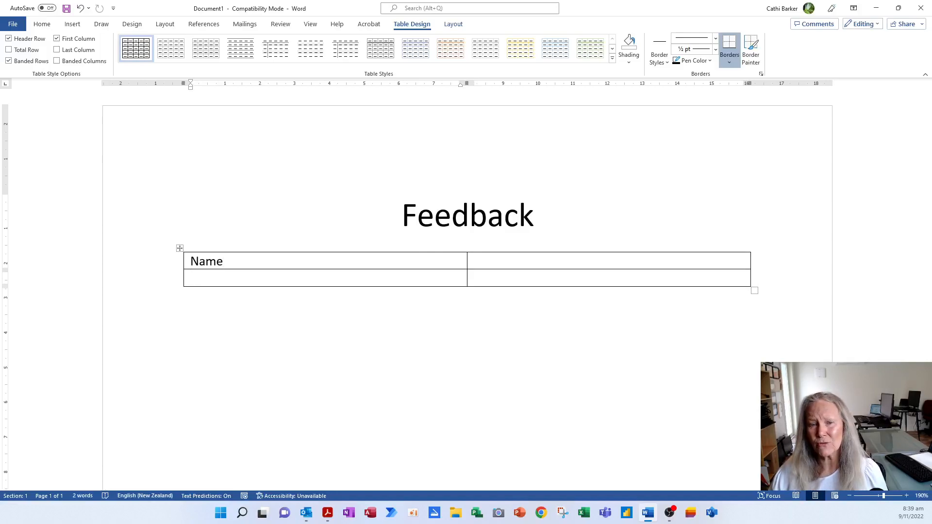
Add rows for Address, Phone and 'What date is best?'.
type("Address")
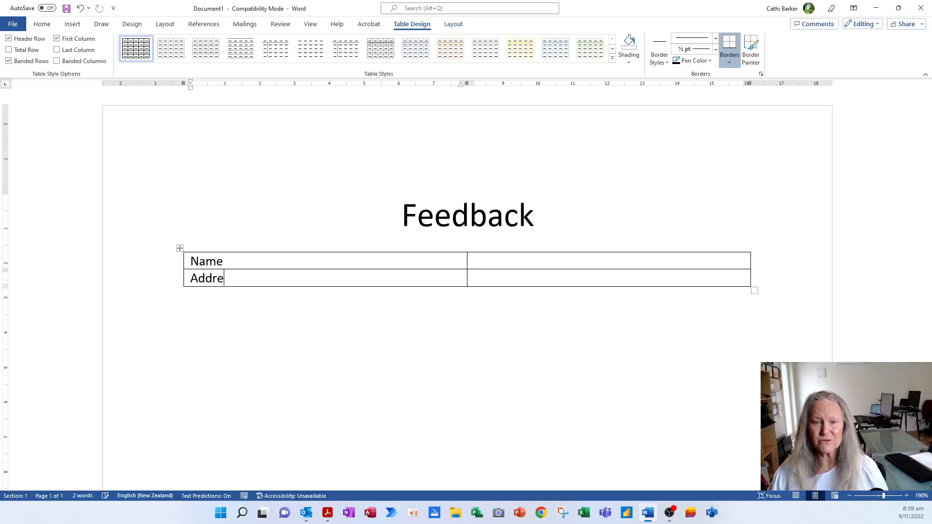
key("Tab")
key("Tab")
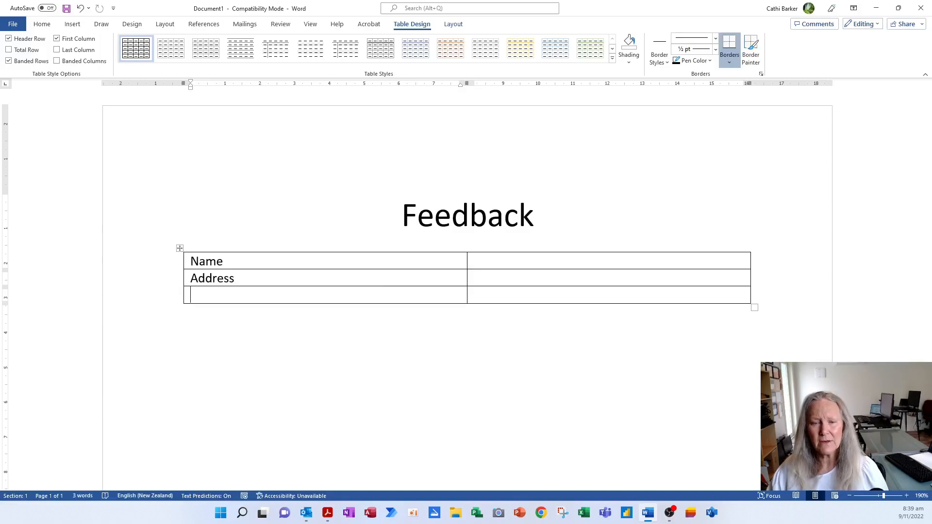
type("Phone")
key("Tab")
key("Tab")
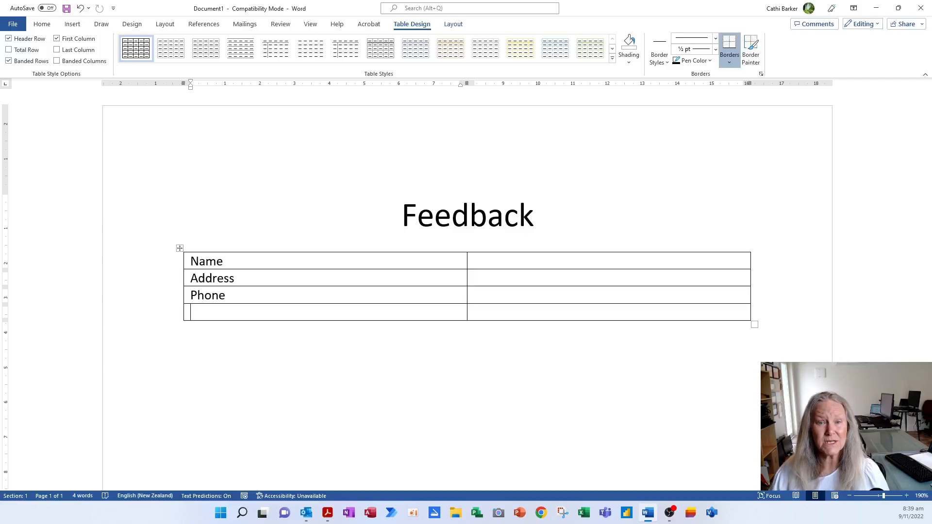
type("What date is best?")
key("Tab")
key("Tab")
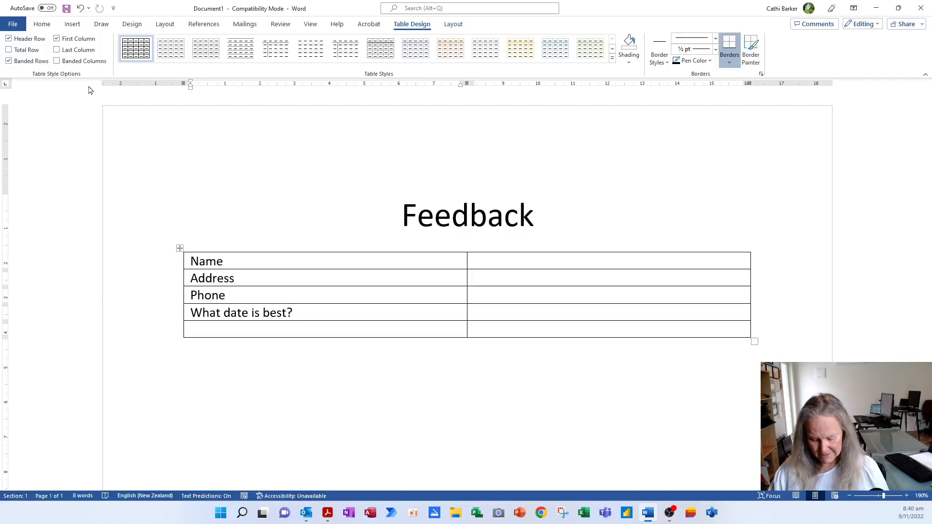
Add rows for 'How did you hear about me?' and 'Would you like to know about specials?'.
type("How ")
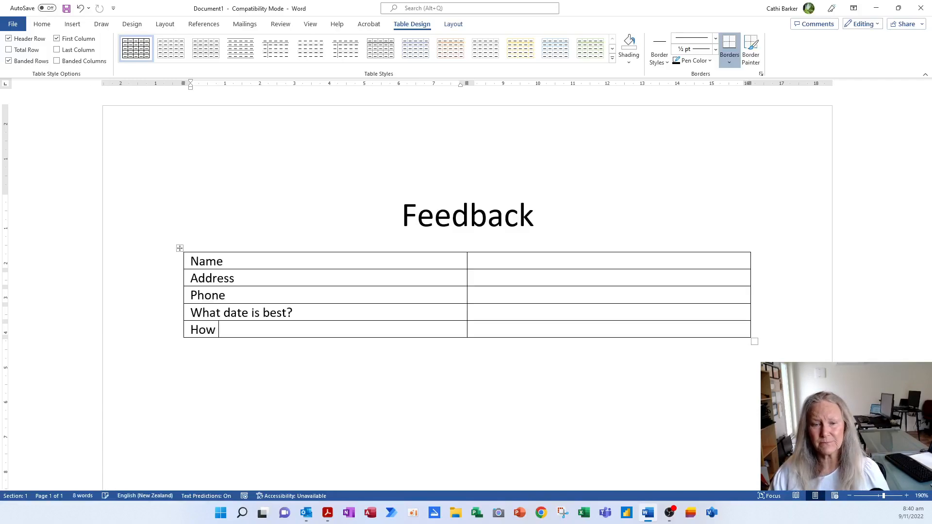
type("did you hear abo")
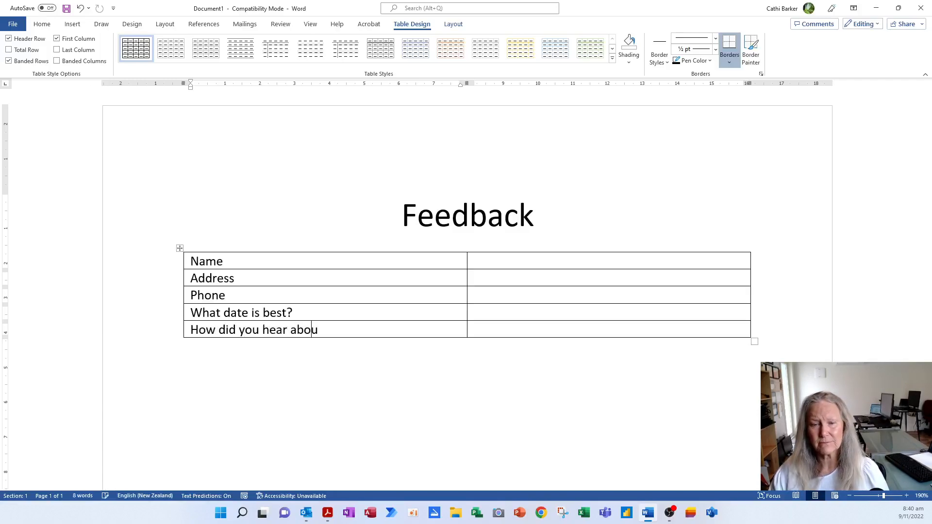
type("ut me?")
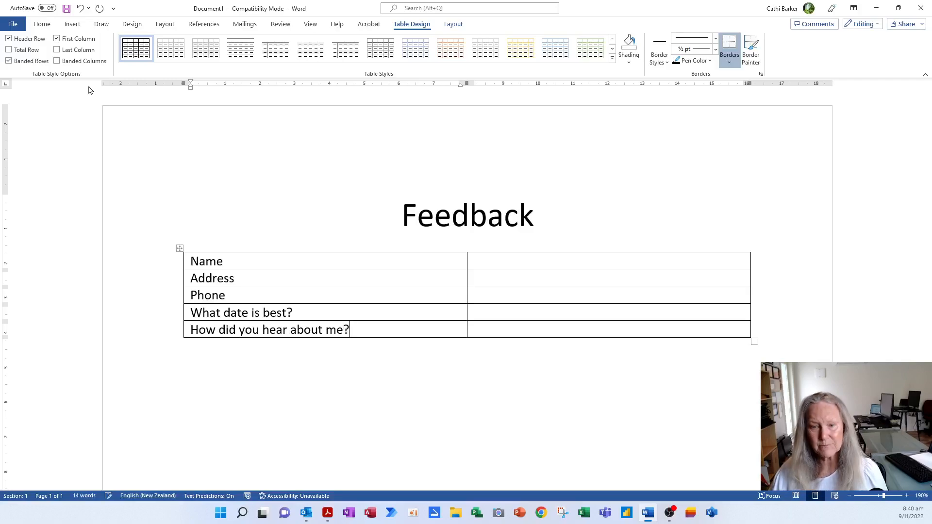
key("Tab")
key("Tab")
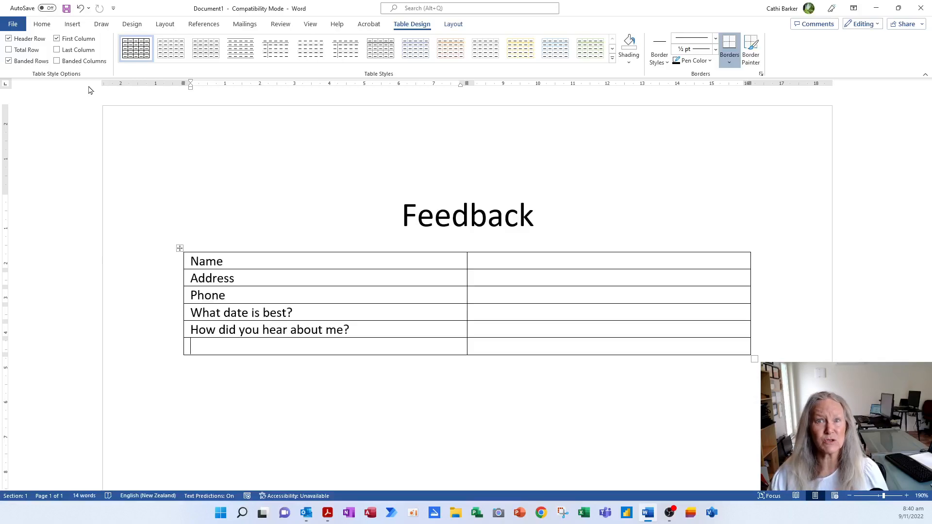
type("Would yo")
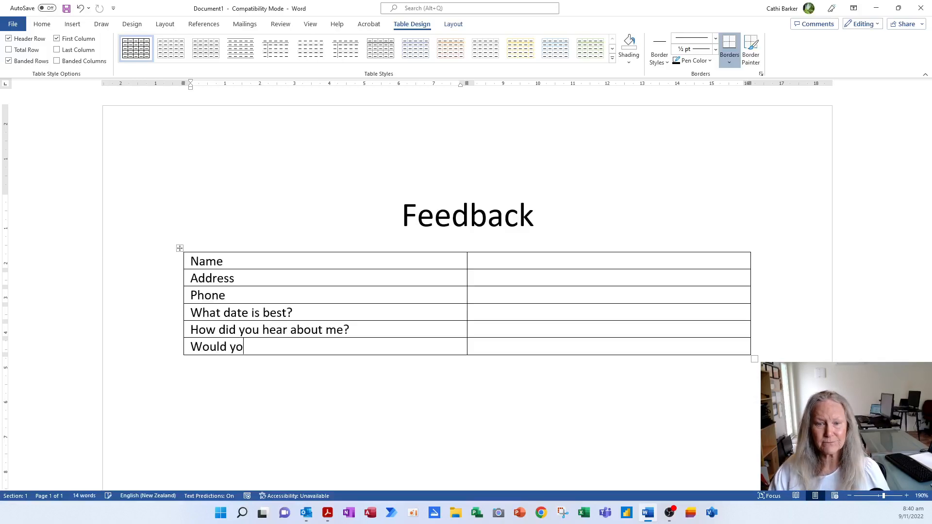
type("u like ot")
key("BackSpace")
key("BackSpace")
type("to ")
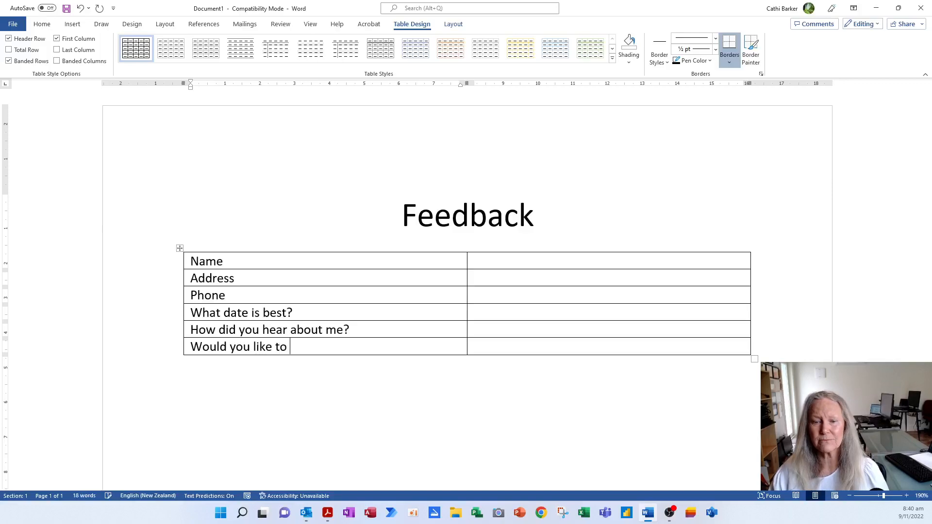
type("know about spe")
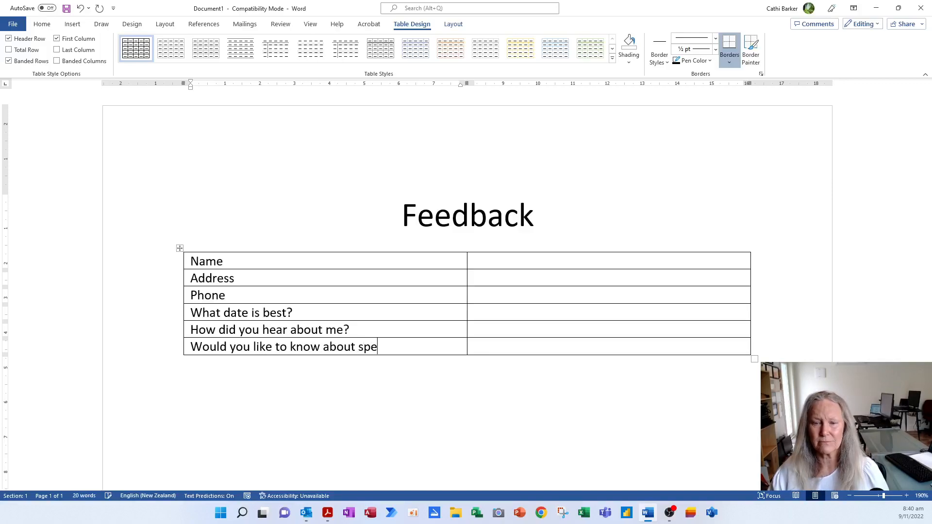
type("cials/")
key("BackSpace")
type("?")
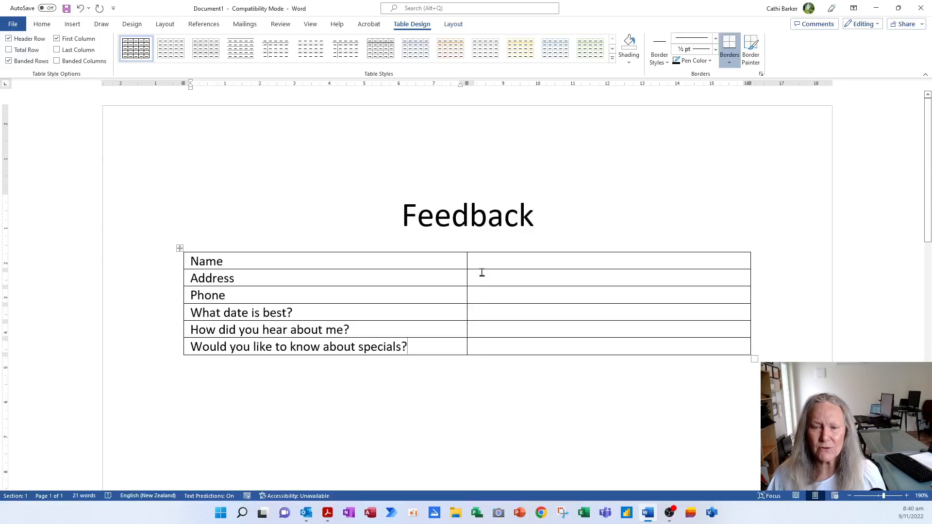
Narrow the table's question column to fit its text and bring up Save As with F12.
left_click_drag(480, 288, 423, 319)
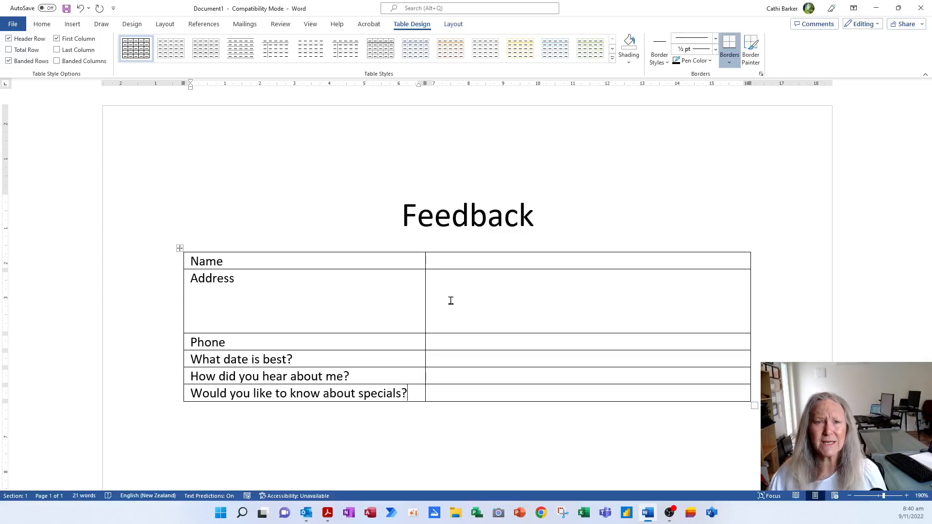
key("F12")
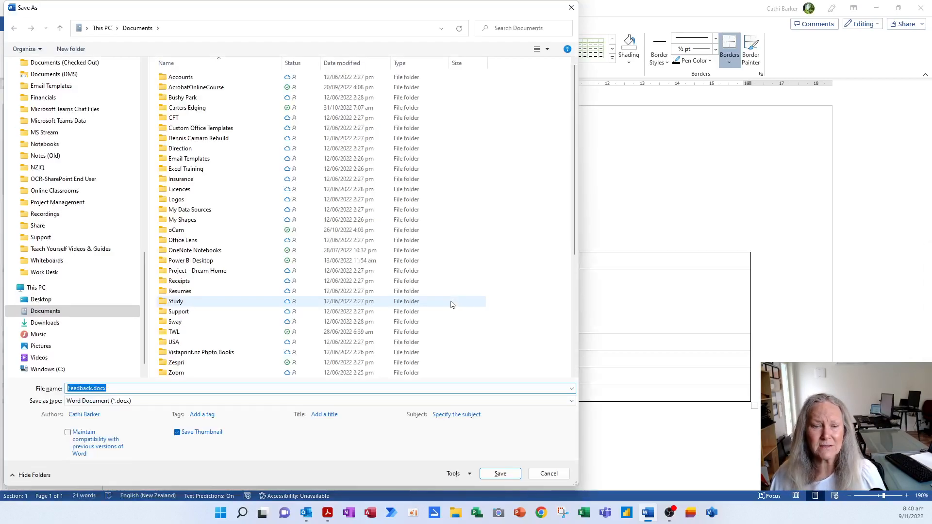
Rename the file from Feedback.docx to Feedback Form and save it on the Desktop.
key("End")
key("BackSpace")
key("BackSpace")
key("BackSpace")
key("BackSpace")
key("BackSpace")
type("fORM")
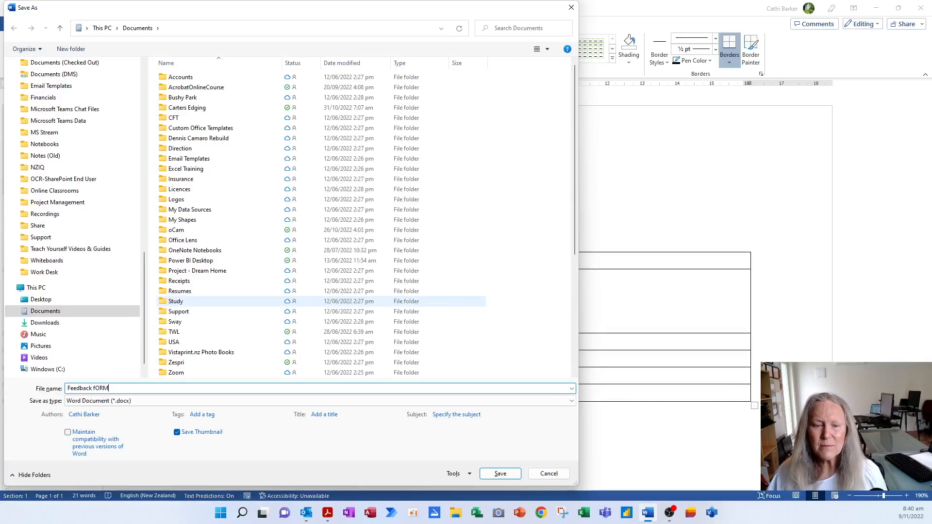
key("BackSpace")
key("BackSpace")
key("BackSpace")
key("BackSpace")
key("BackSpace")
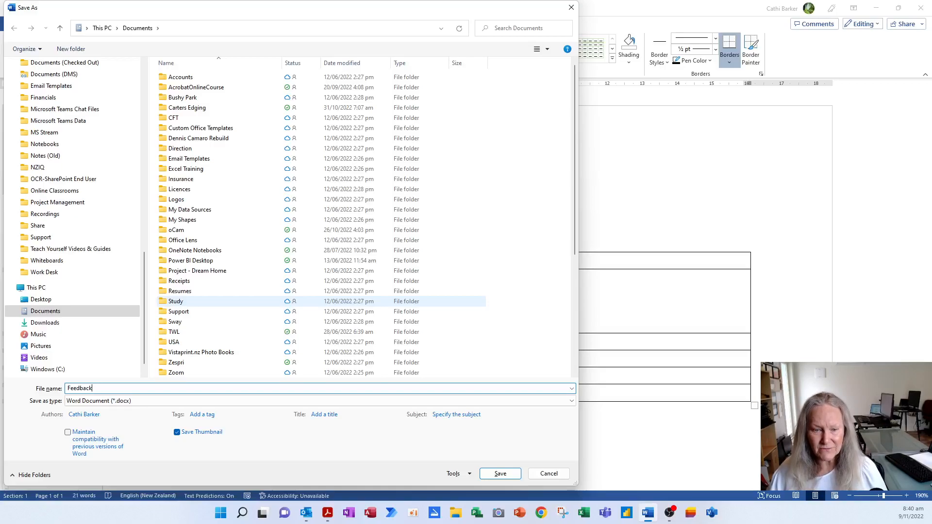
type("Form")
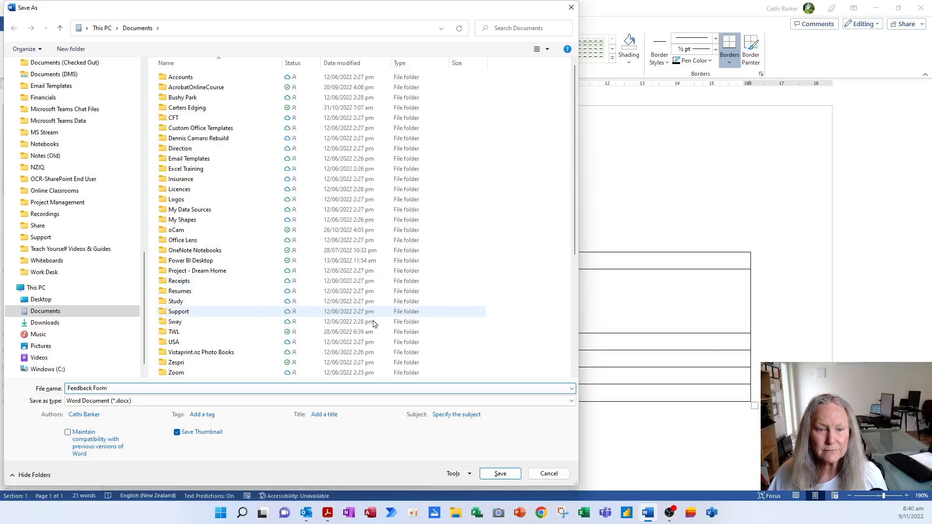
left_click(42, 300)
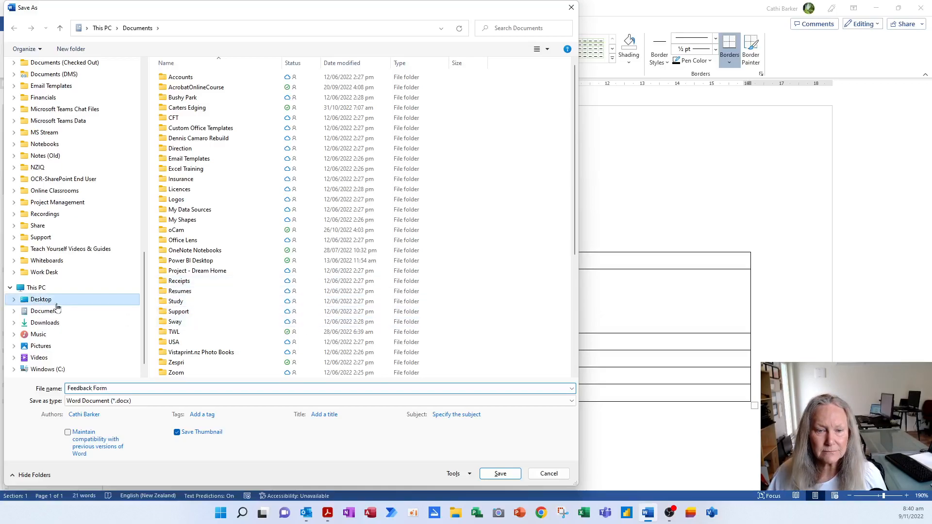
left_click(495, 474)
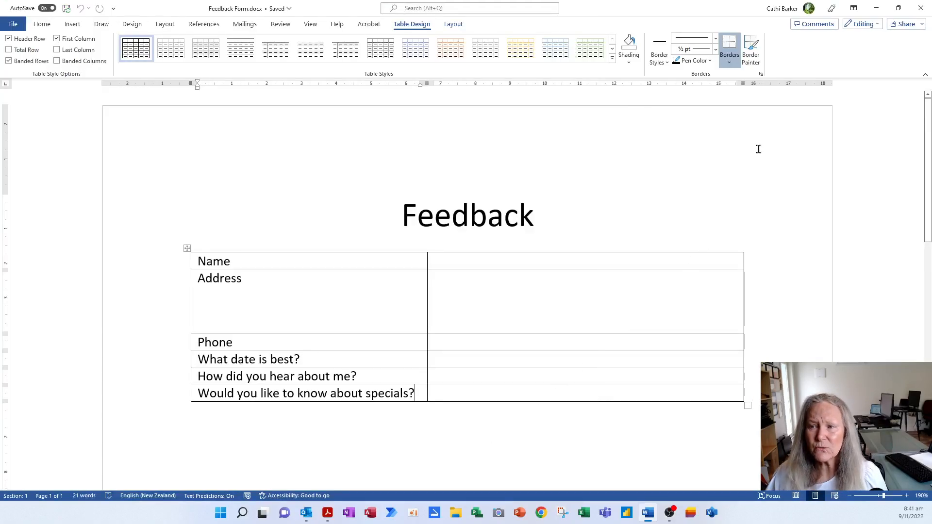
Close Word and start Acrobat's Prepare Form tool.
left_click(922, 8)
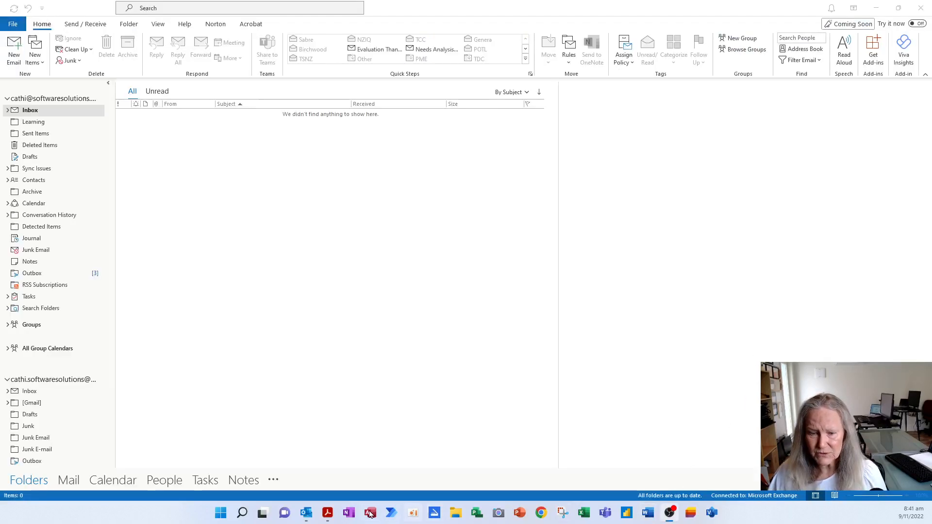
left_click(328, 514)
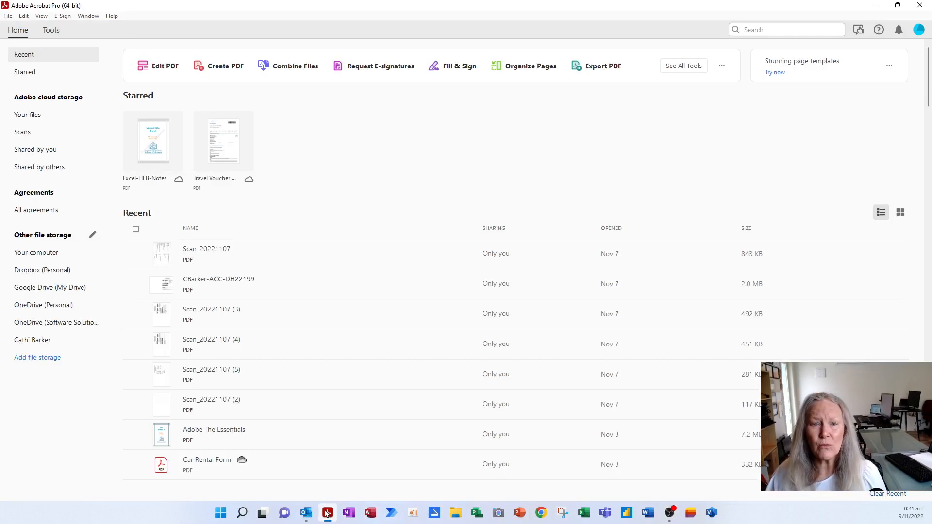
left_click(47, 33)
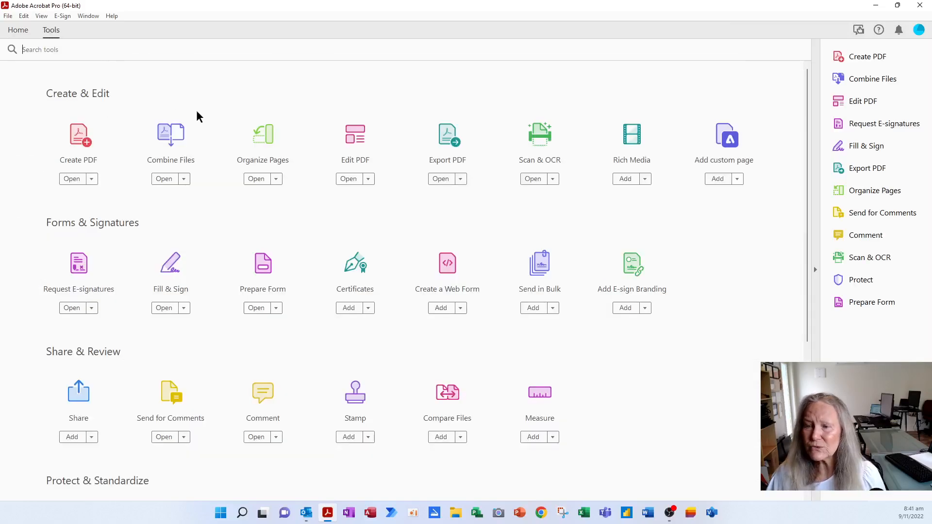
left_click(867, 305)
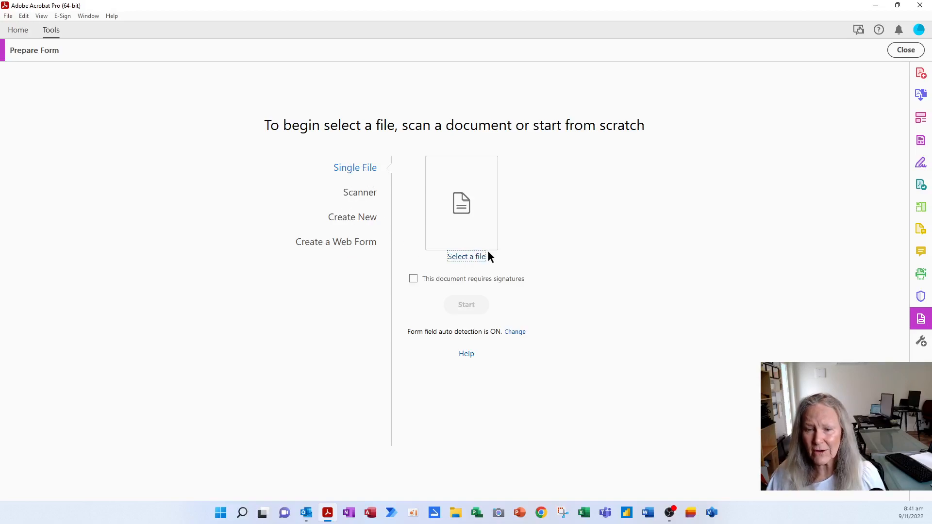
Choose Desktop\Feedback Form.docx from the computer and convert it into a form.
left_click(469, 258)
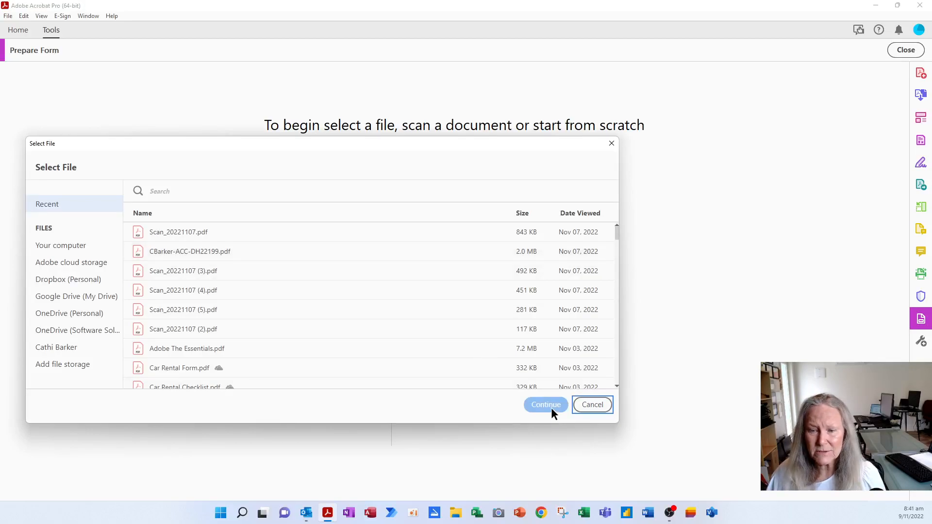
left_click(74, 247)
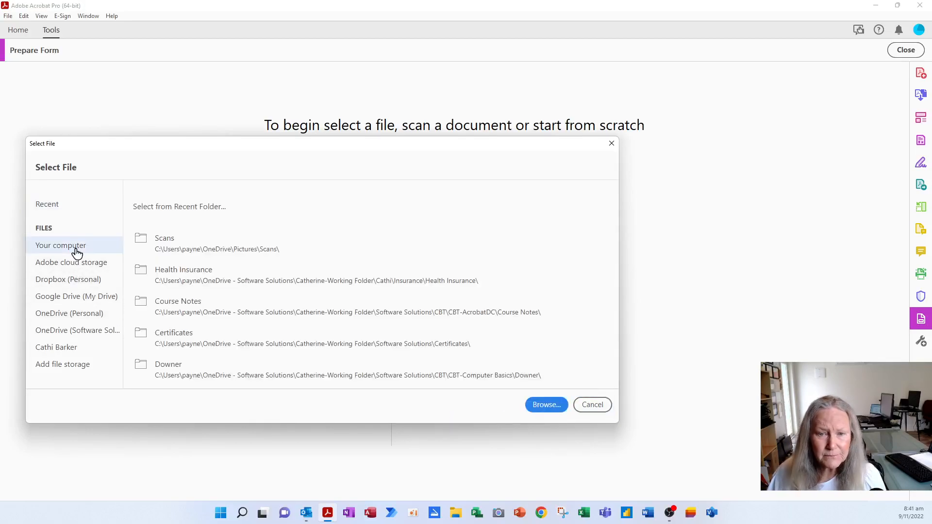
left_click(554, 408)
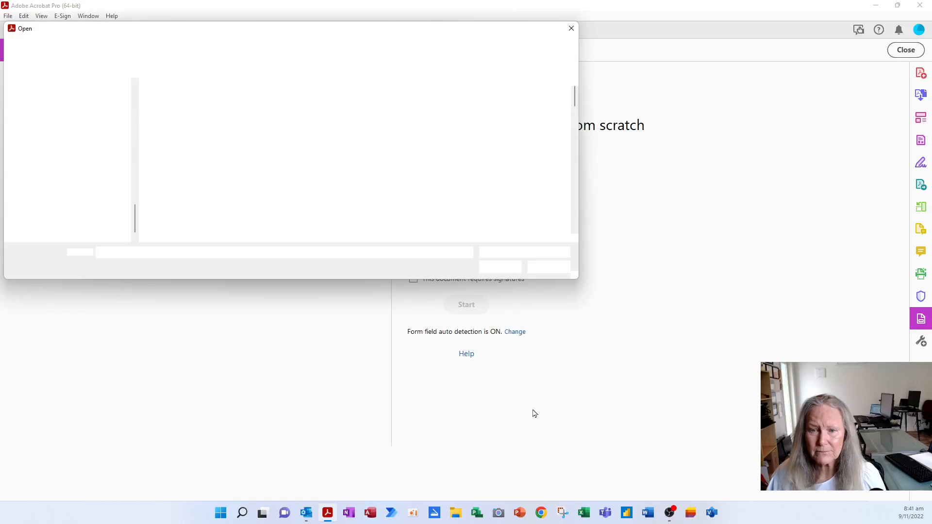
left_click(41, 158)
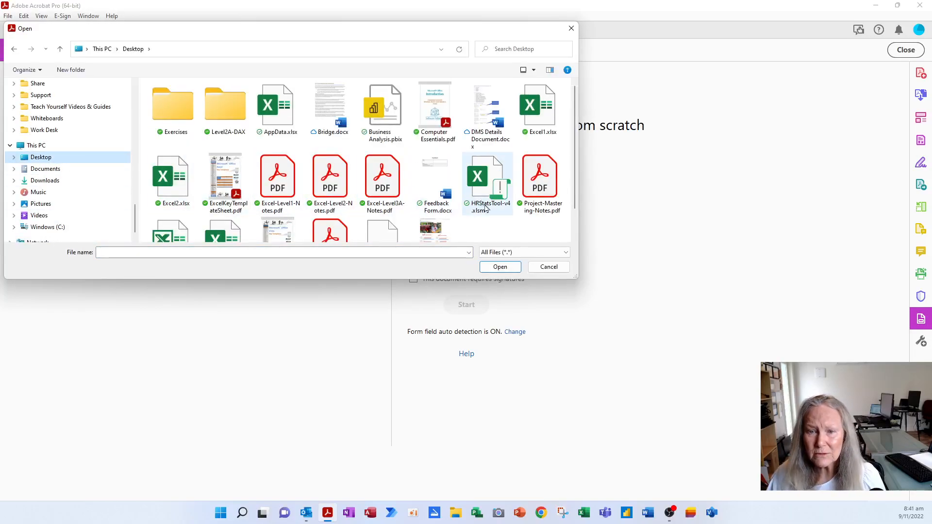
double_click(435, 181)
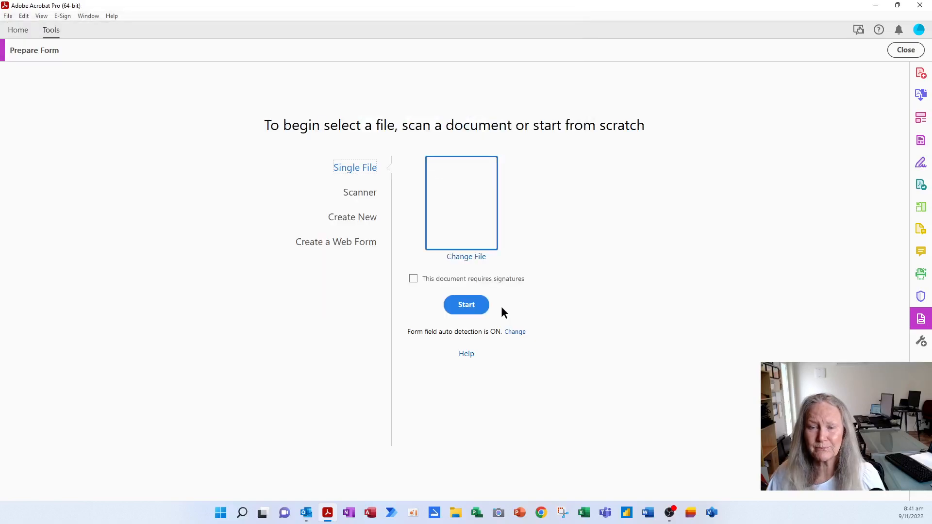
left_click(473, 311)
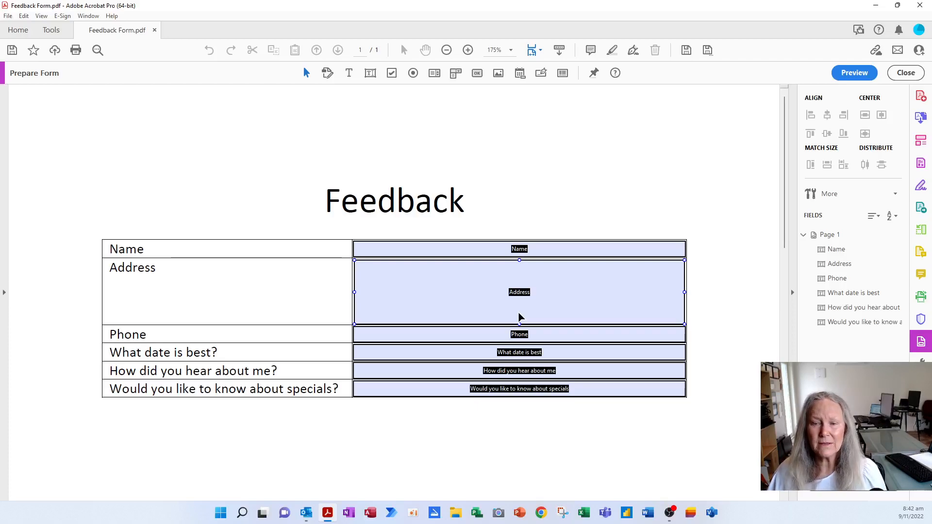
Check the detected Phone, date, hear-about and specials fields, then select all and delete them.
left_click(538, 340)
left_click(552, 372)
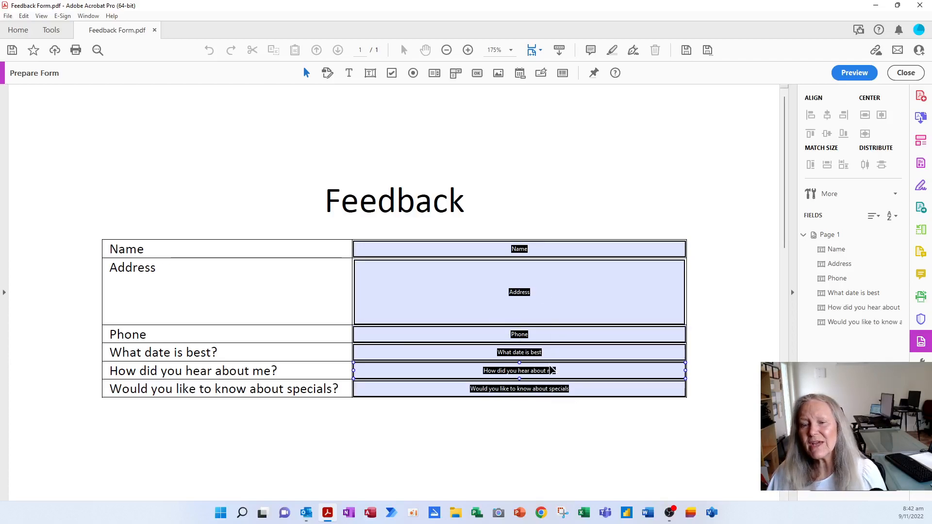
left_click(554, 386)
left_click(529, 336)
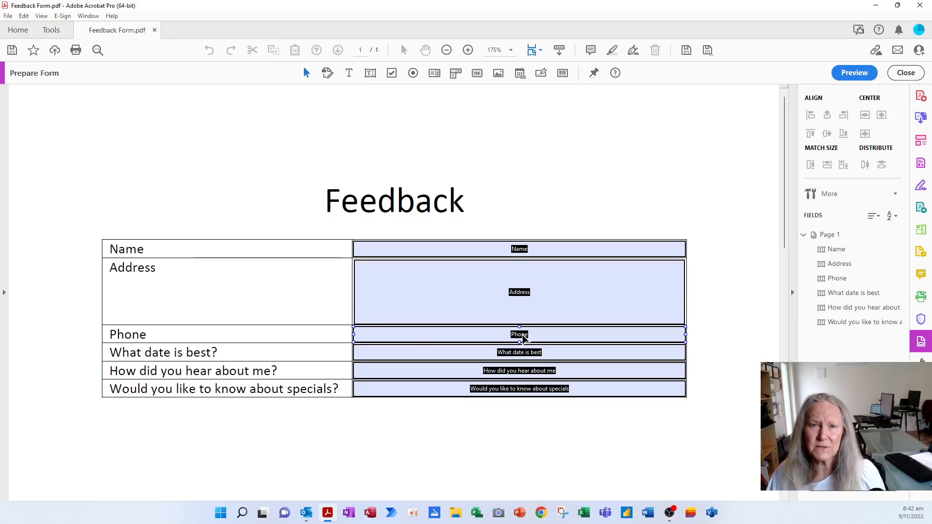
left_click(581, 354)
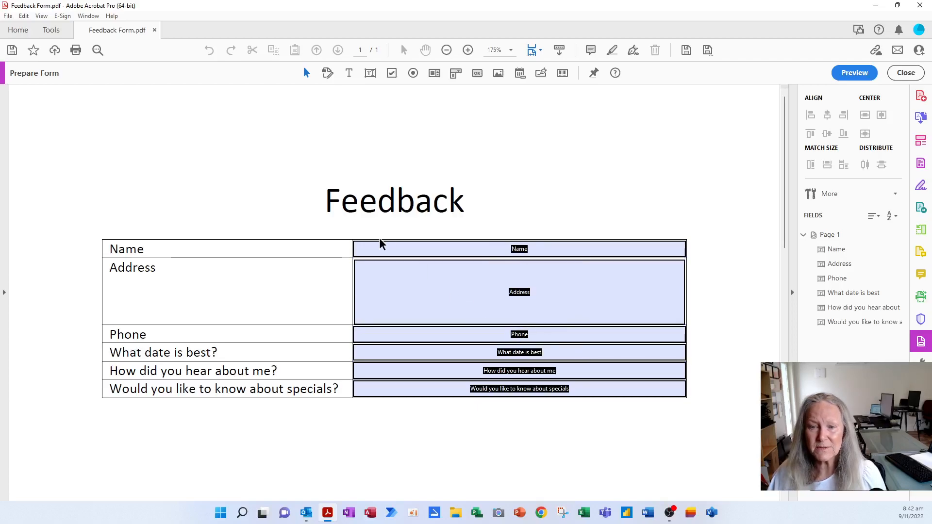
key("ctrl+a")
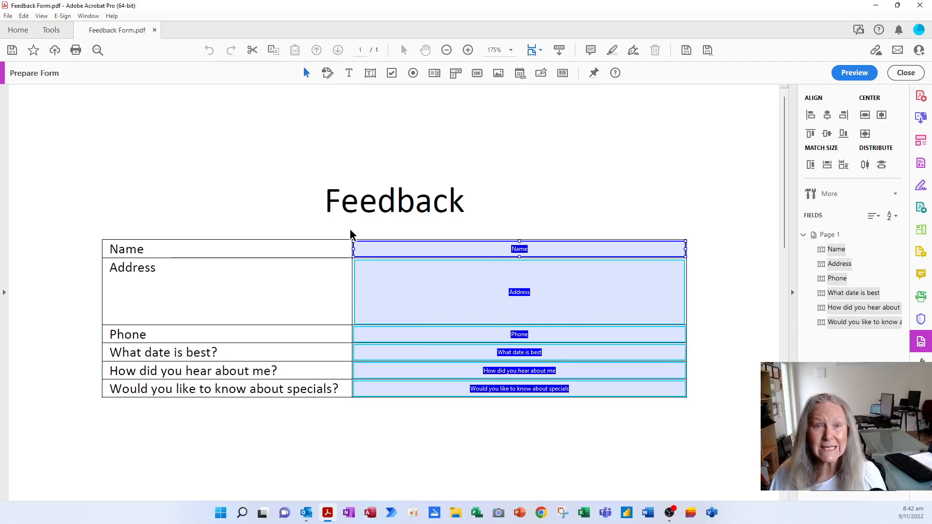
key("Delete")
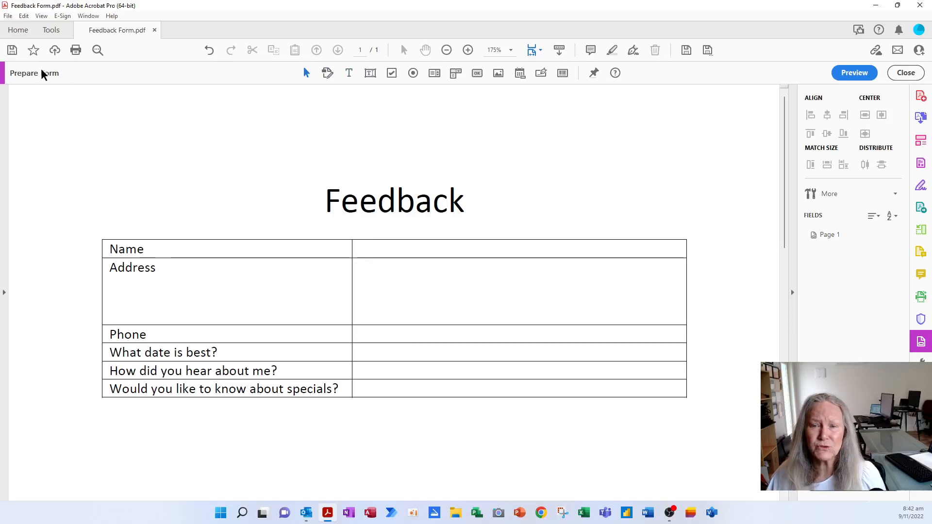
Place a text field in the Name row and name it FullName.
left_click(370, 73)
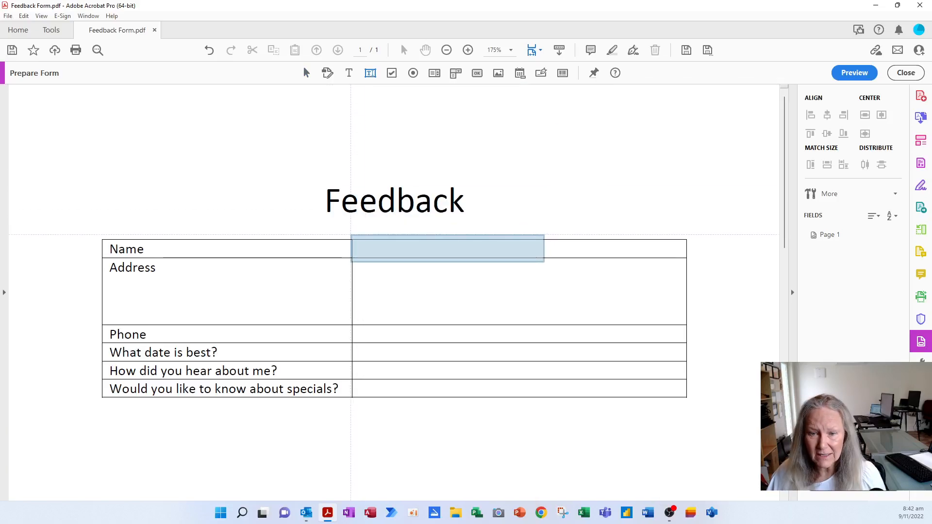
left_click(353, 235)
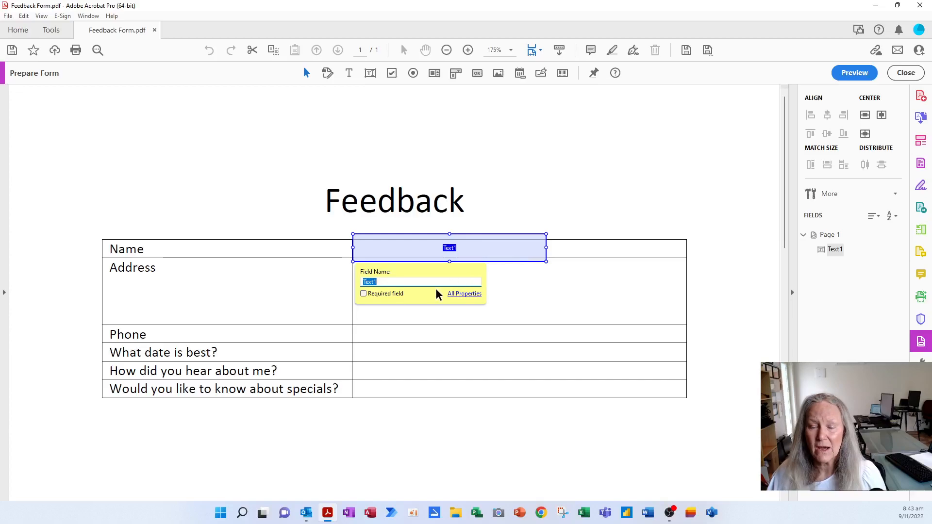
left_click(469, 294)
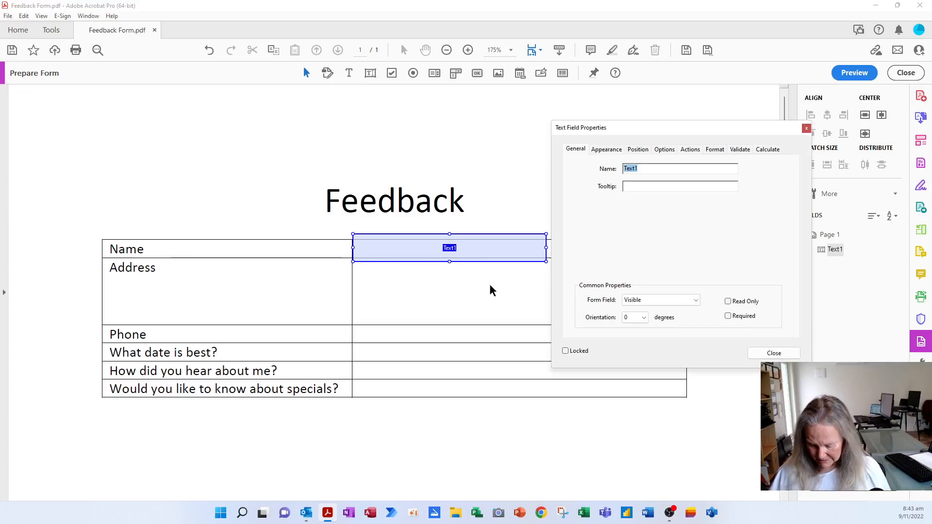
type("F")
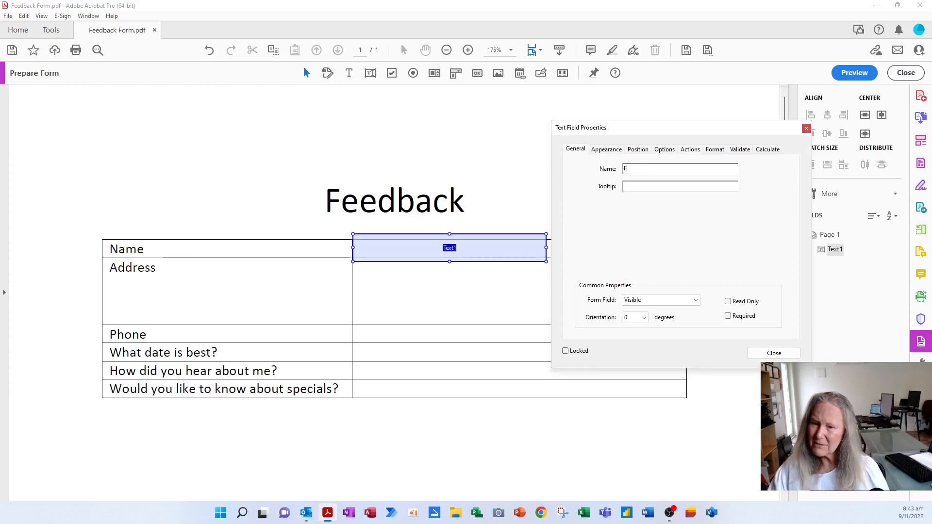
type("ullName")
key("Tab")
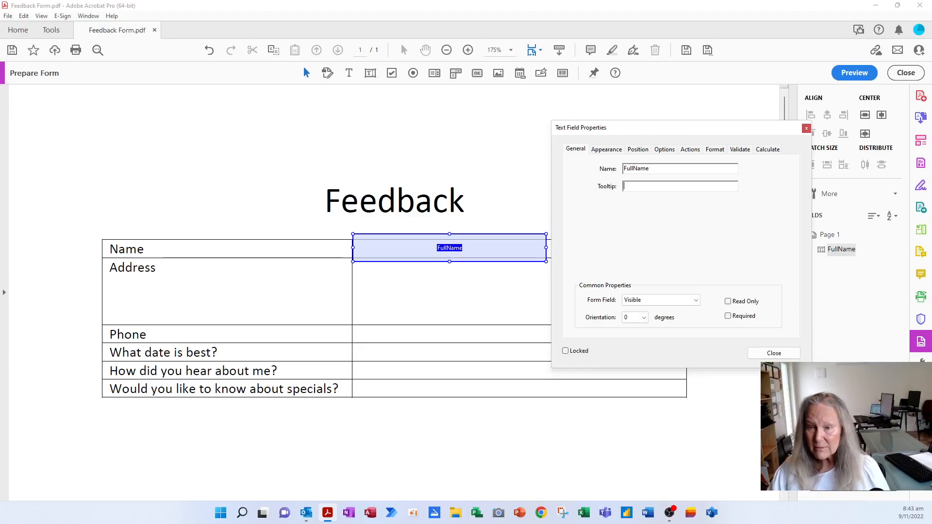
Give FullName the tooltip 'Please enter your fullname including your first, middle and lastnames' and make it required.
type("Please renter yo")
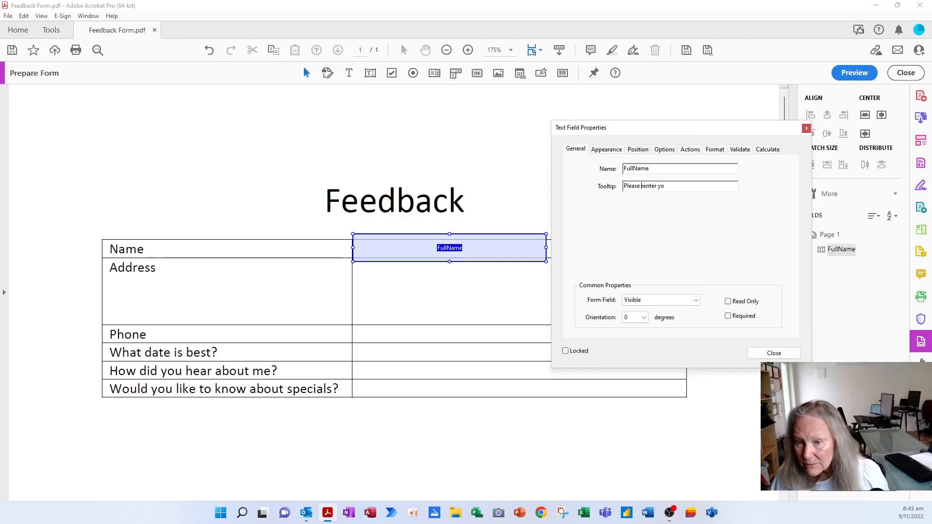
key("Delete")
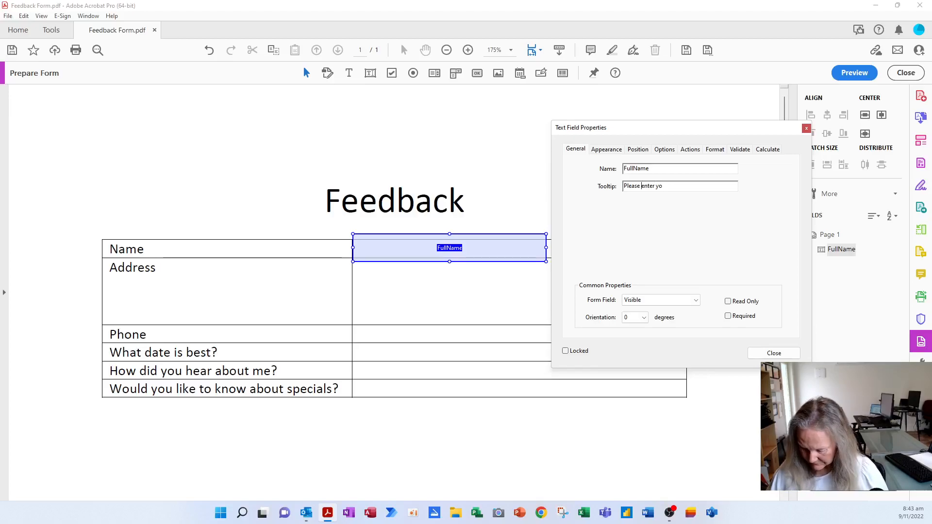
type("ur fullname including your fir")
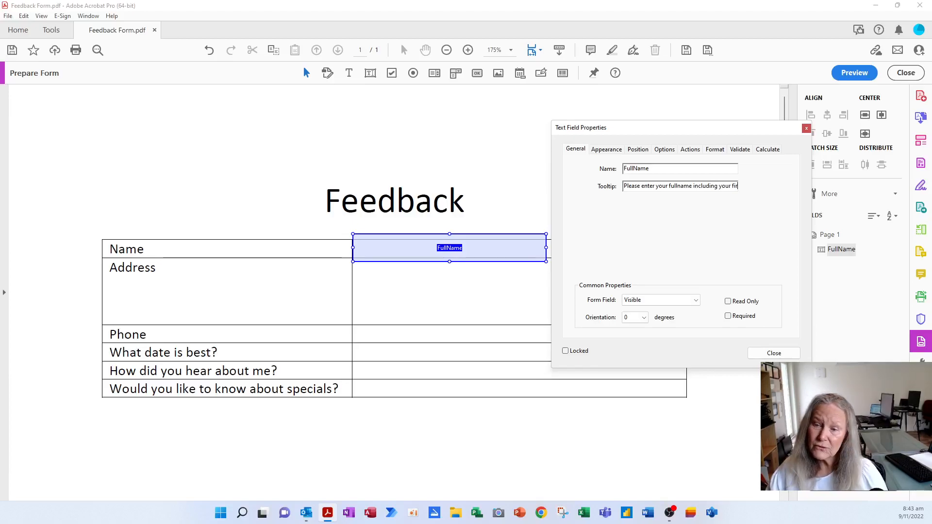
type("st, middle and lastnames")
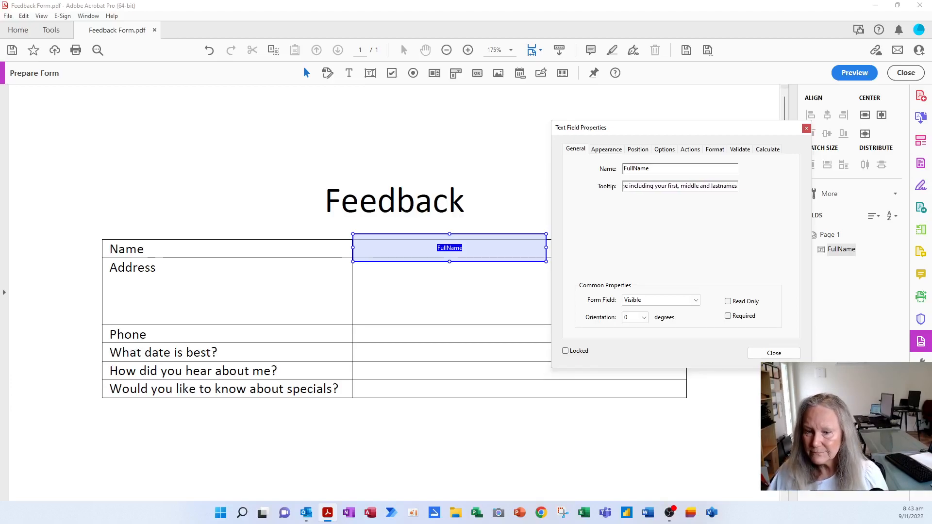
left_click(731, 319)
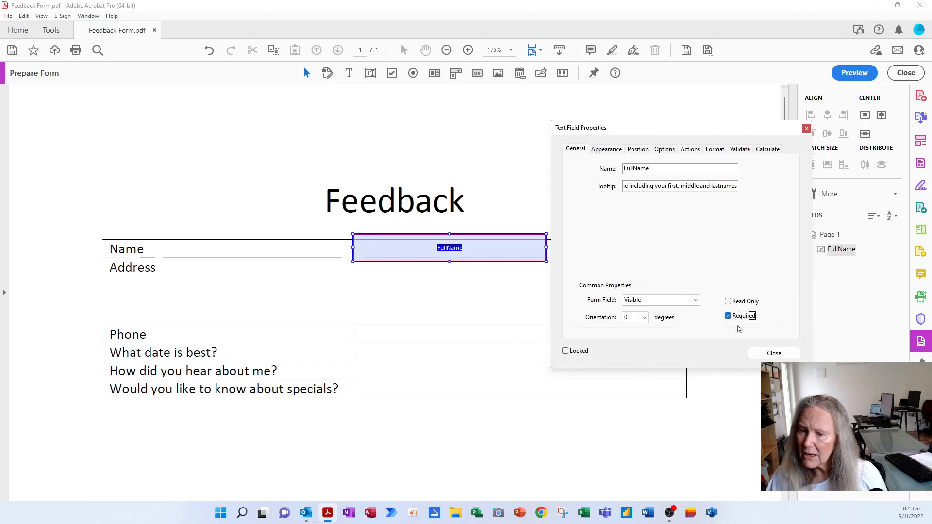
Resize the FullName field to fill the Name answer cell.
left_click(773, 355)
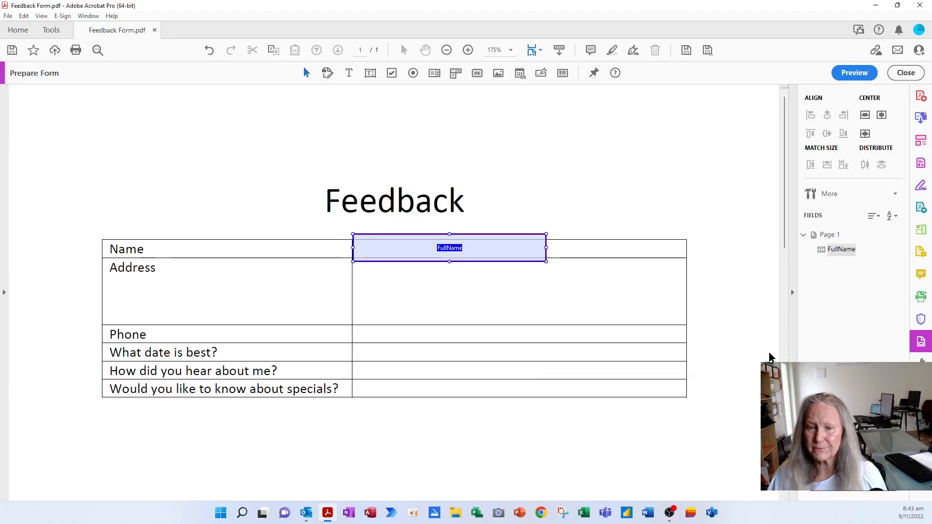
left_click_drag(450, 236, 449, 240)
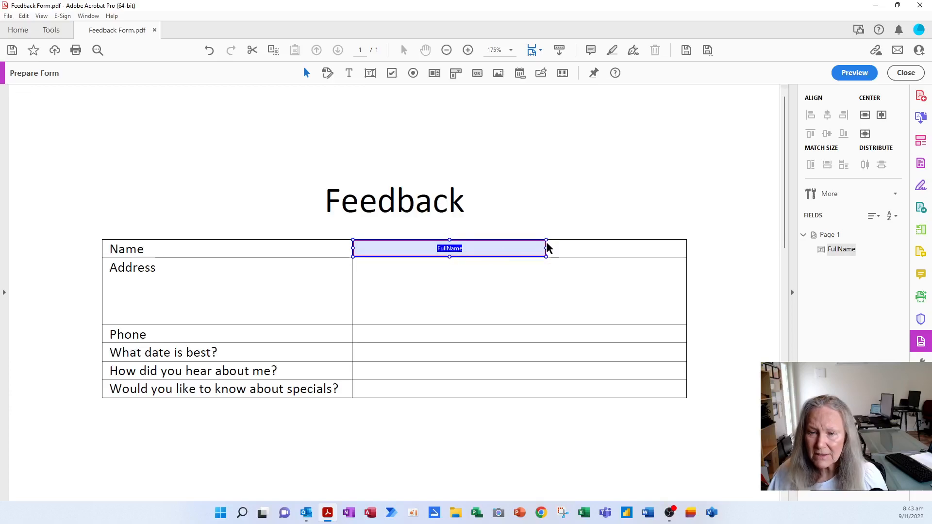
left_click(570, 253)
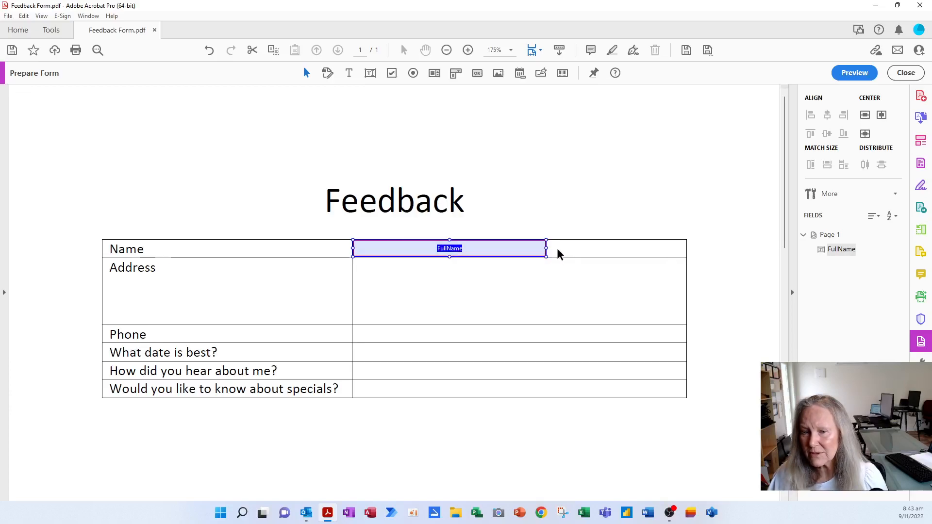
left_click_drag(547, 248, 684, 248)
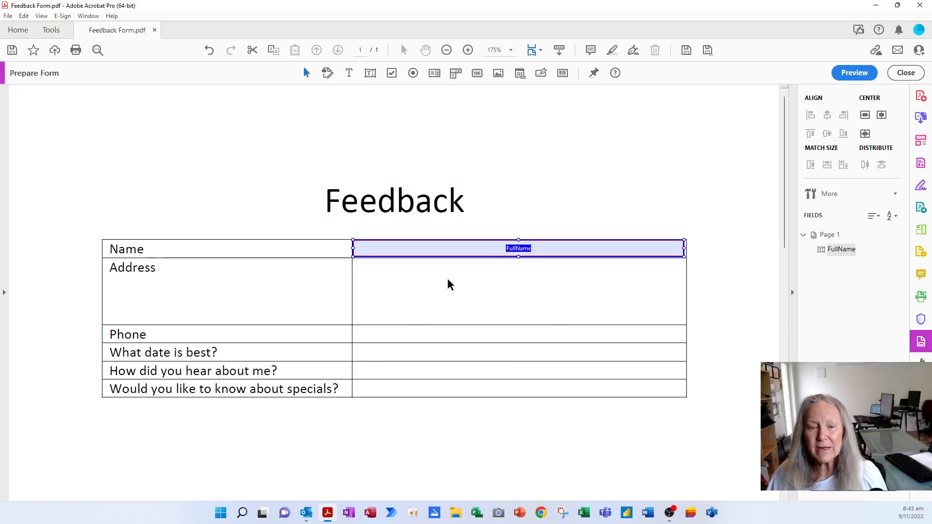
Duplicate the FullName field and move the copy into the Address answer cell.
key("ctrl+c")
key("ctrl+v")
left_click_drag(443, 301, 516, 324)
Name the copied field Address with a tooltip asking for the full postal address.
right_click(557, 293)
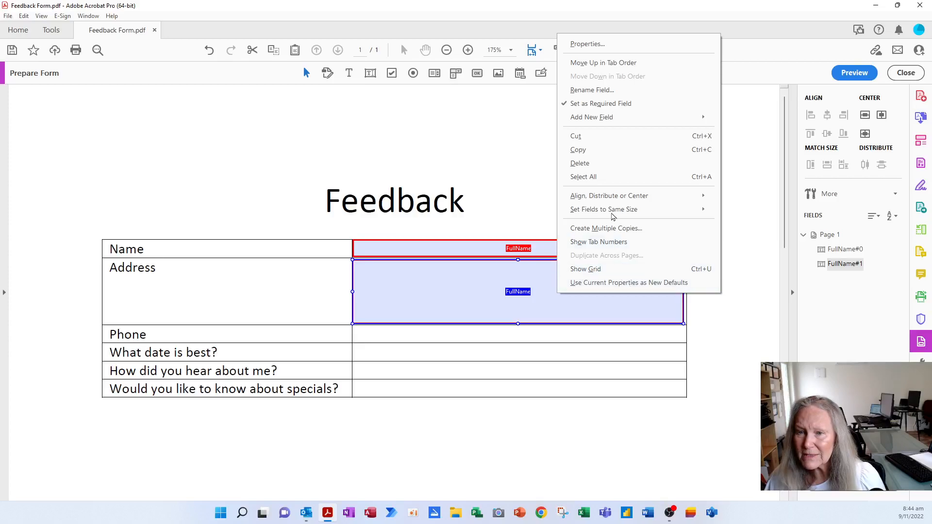
left_click(586, 45)
type("Address")
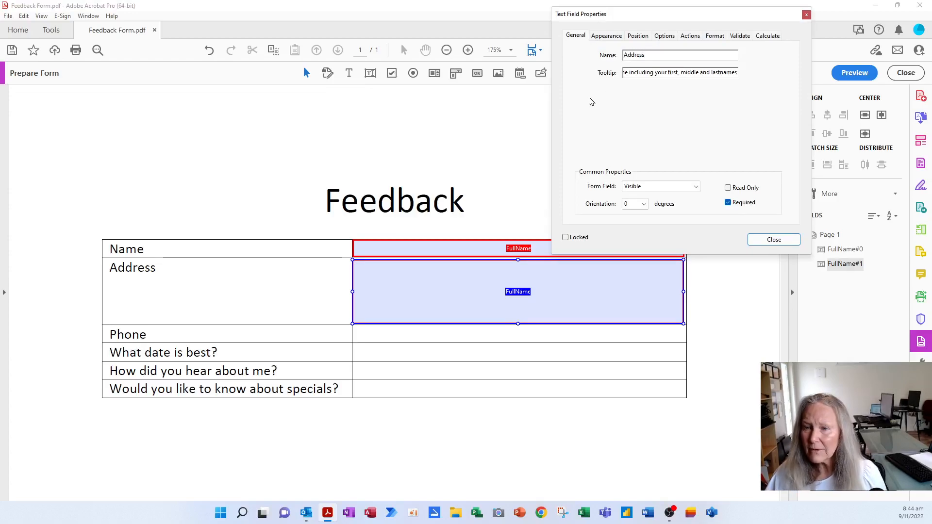
key("Tab")
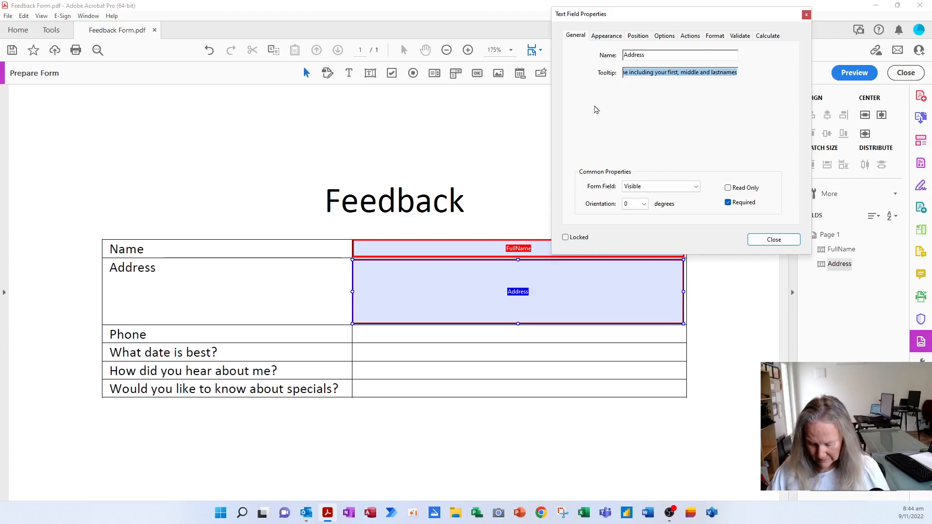
type("Please enter your full p")
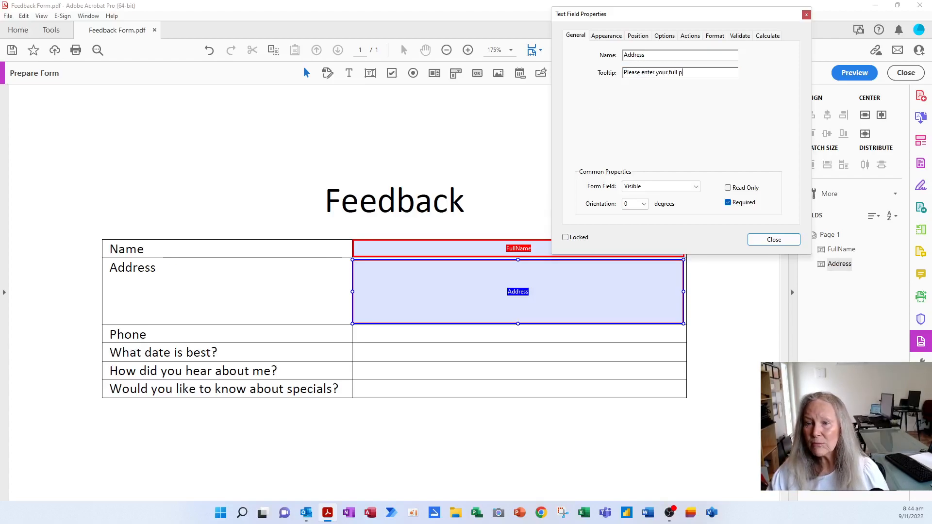
type("ostal address")
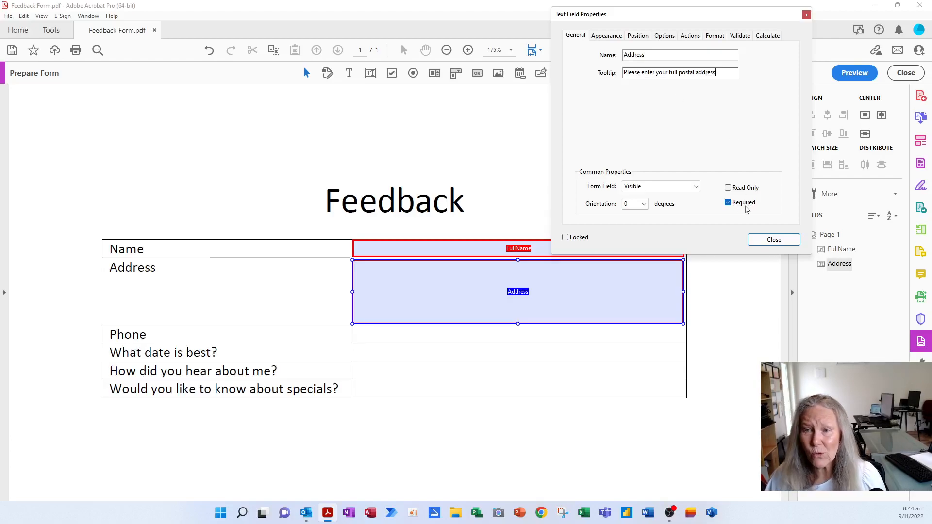
Turn off spell checking, allow multi-line text and limit Address to 100 characters.
left_click(605, 36)
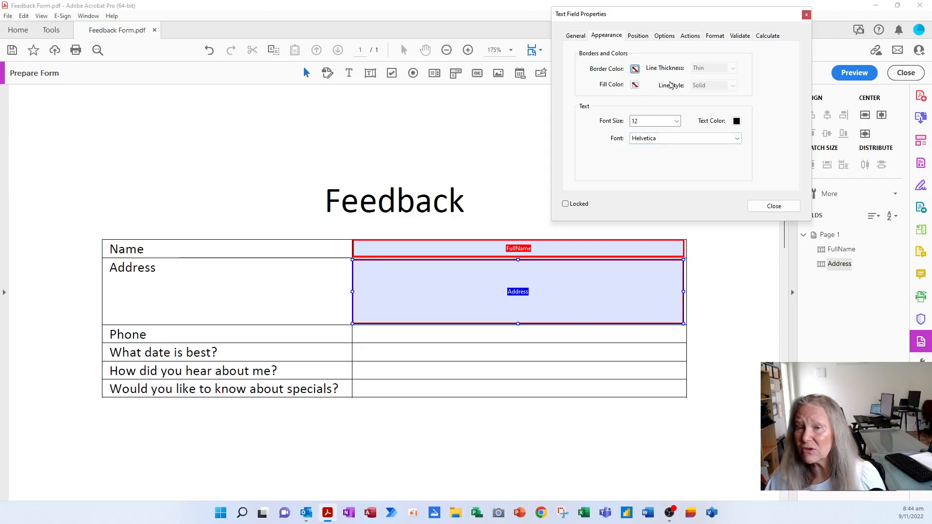
left_click(643, 37)
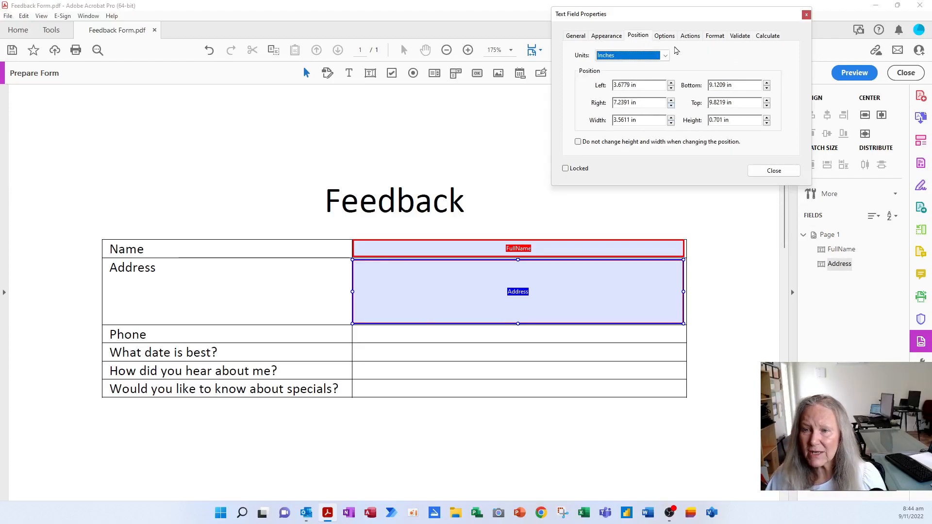
left_click(671, 40)
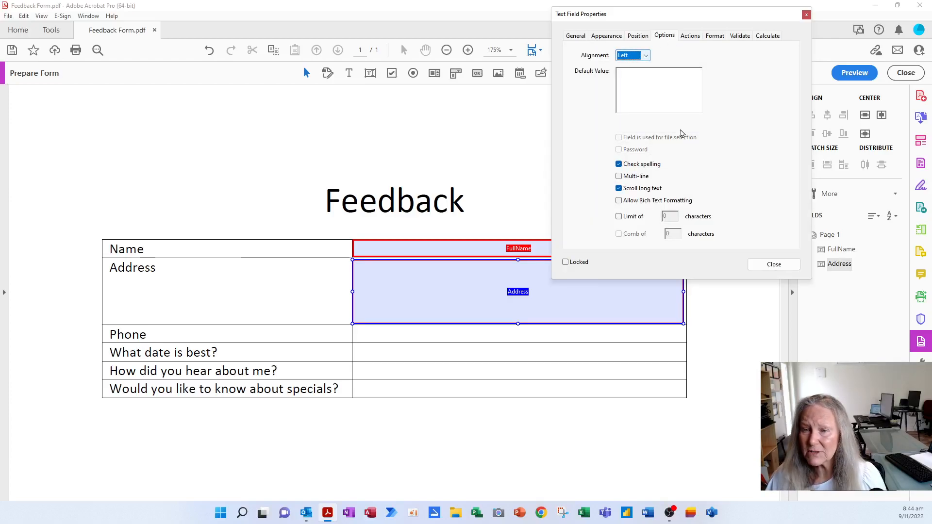
left_click(640, 165)
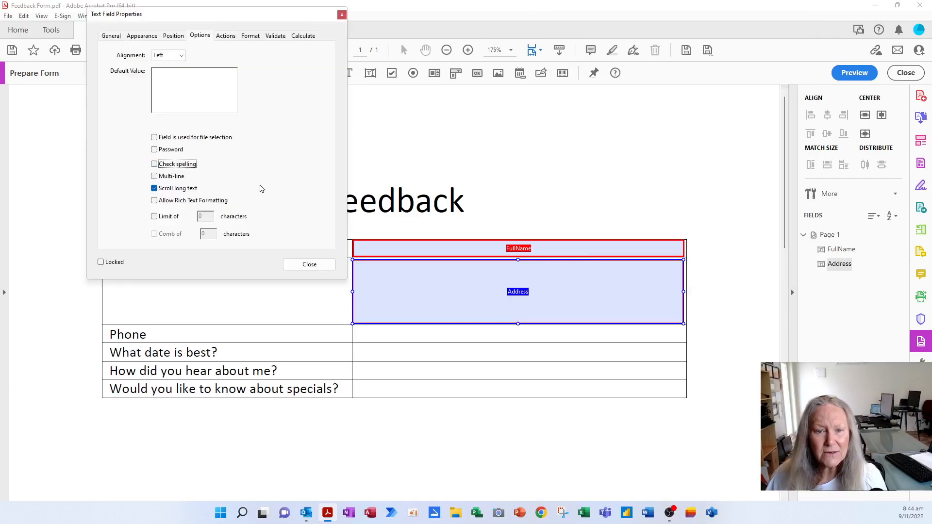
left_click(166, 179)
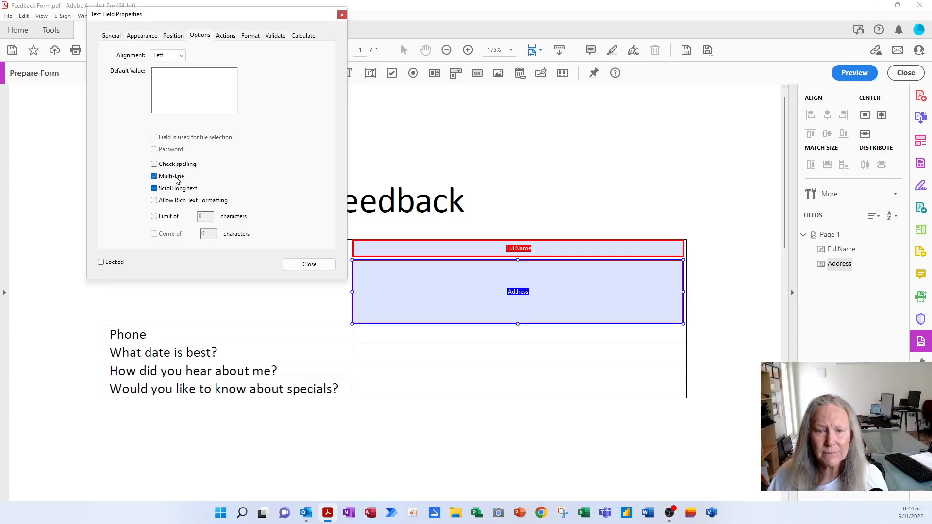
left_click(165, 218)
left_click(207, 217)
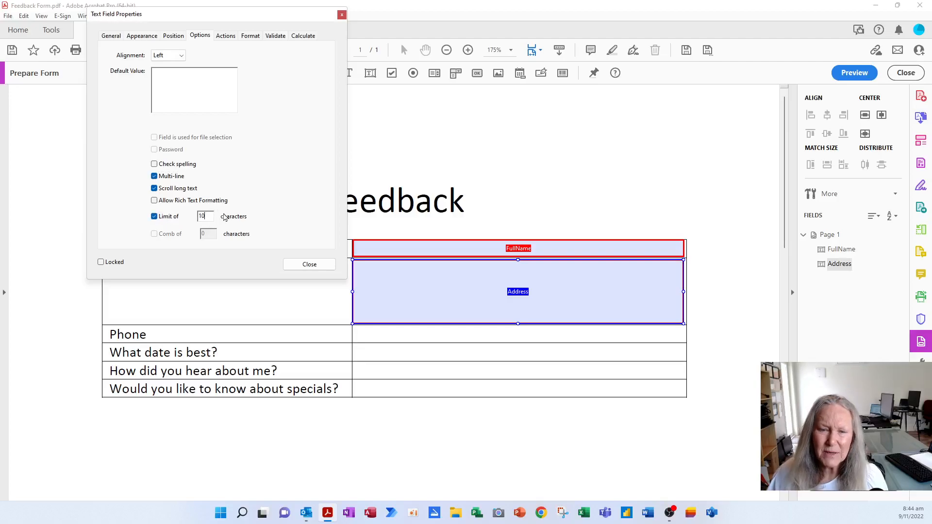
type("0")
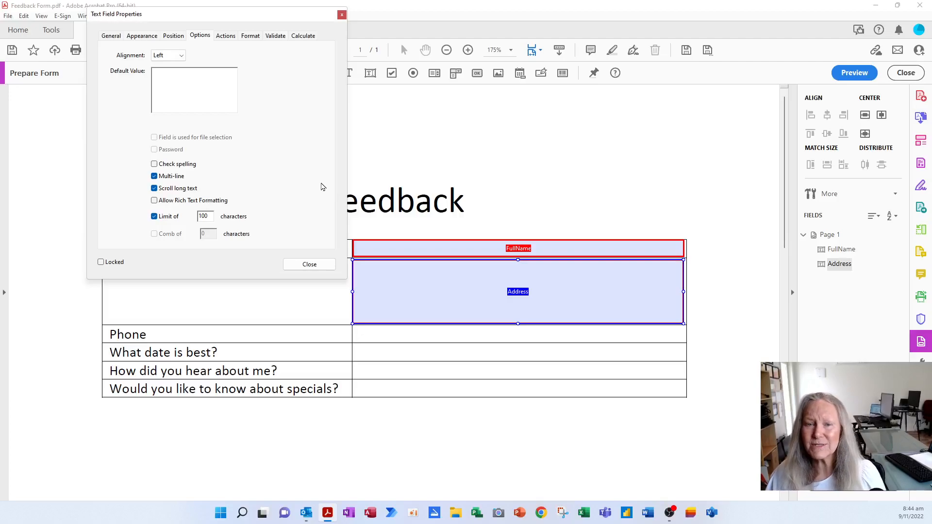
left_click(311, 266)
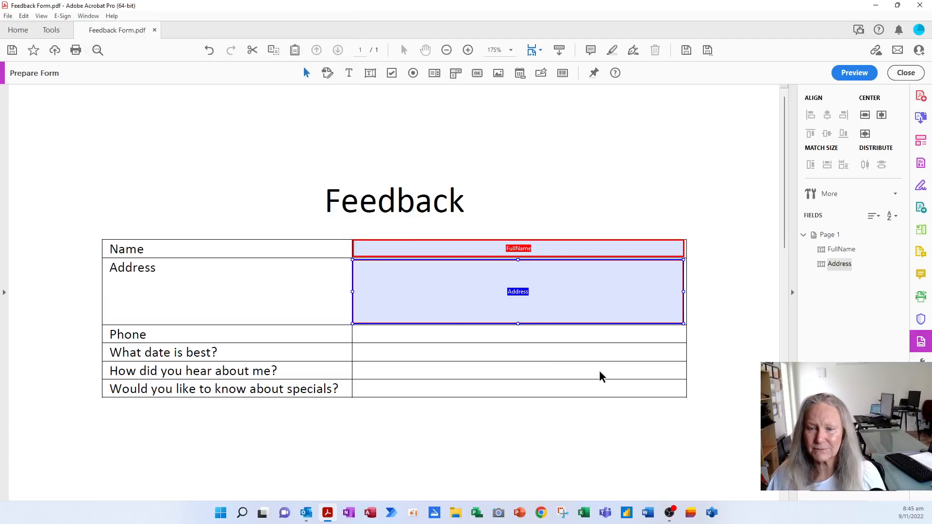
left_click(590, 335)
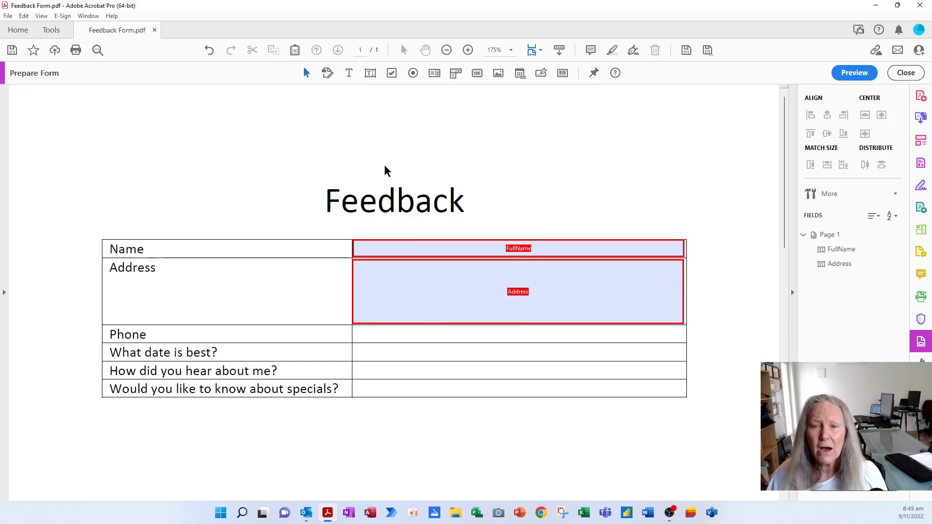
left_click(440, 251)
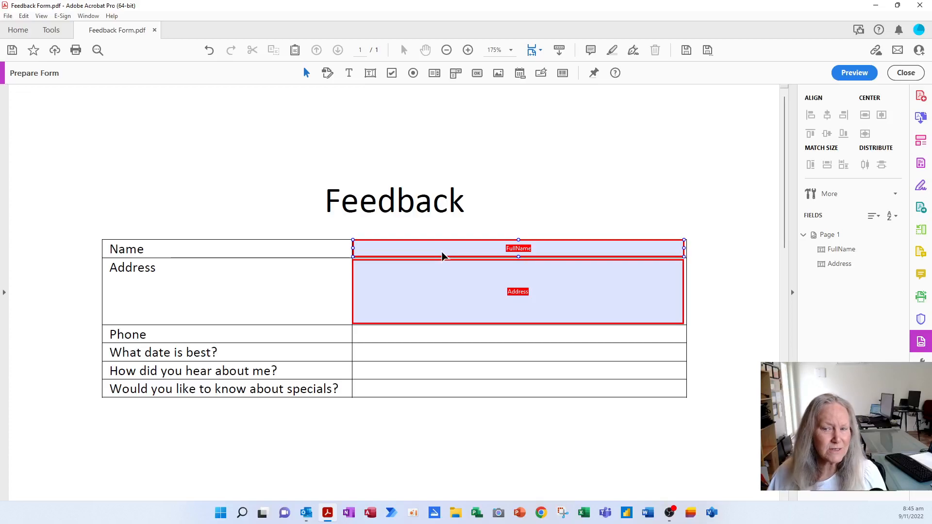
Duplicate the FullName field and drag the copy into the Phone answer cell.
left_click(442, 255)
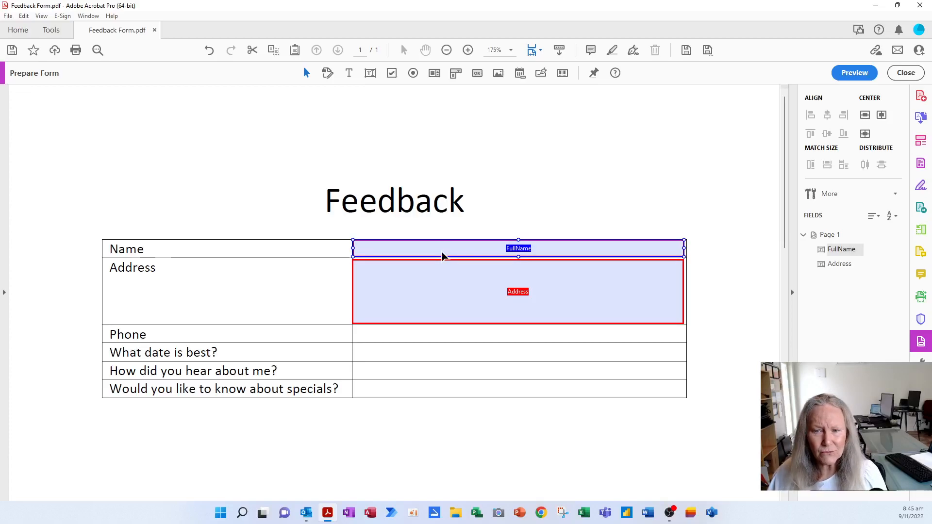
key("ctrl+c")
key("ctrl+v")
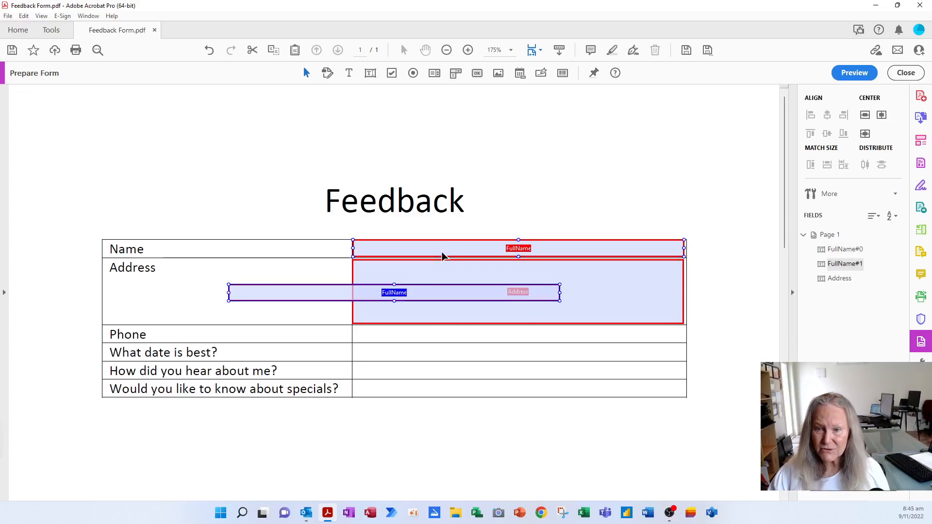
left_click_drag(447, 300, 573, 340)
right_click(564, 341)
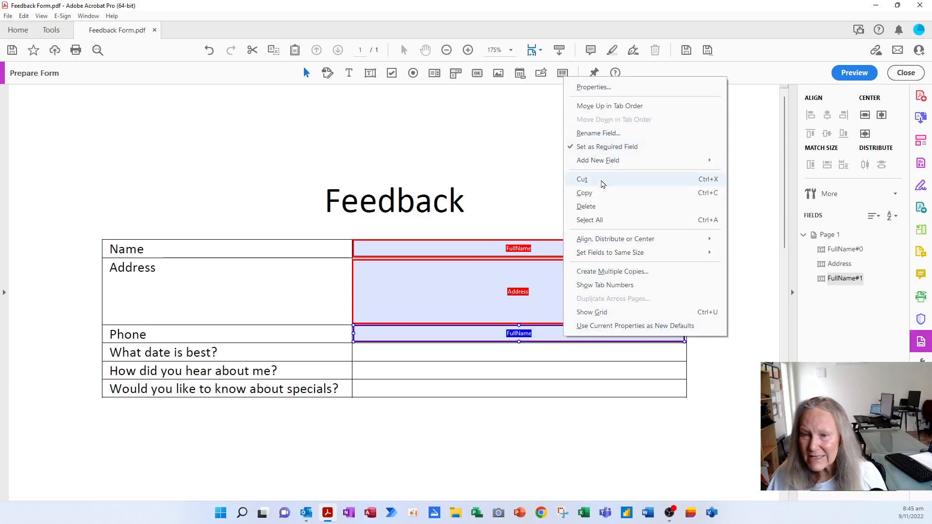
Name the duplicate field Phone, add tooltip 'Please enter the best phone number to contact you on', disable spell checking.
left_click(609, 87)
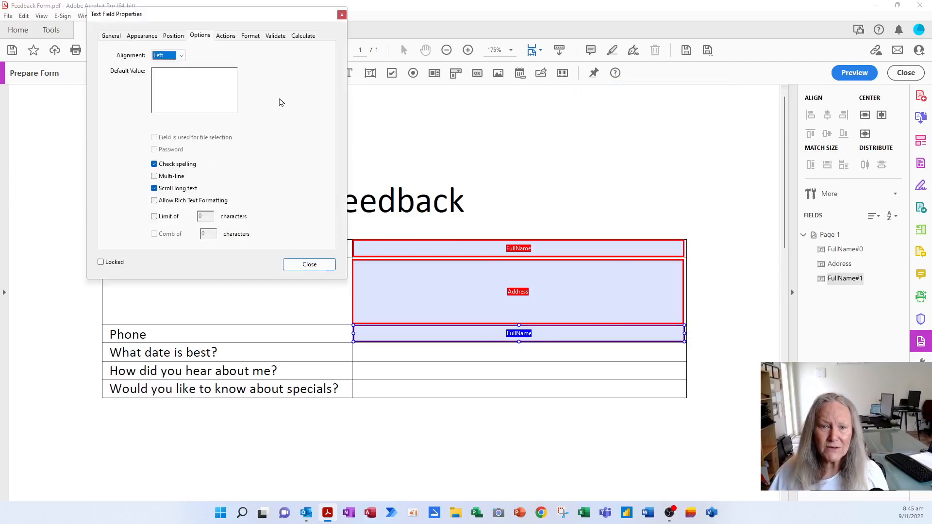
left_click(115, 41)
type("Phone")
key("Tab")
type("Pl")
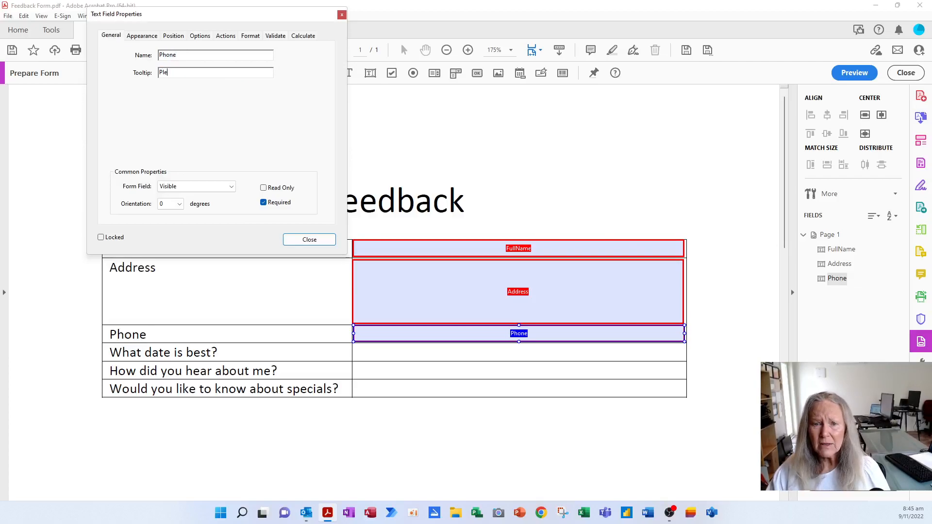
type("ease enter ")
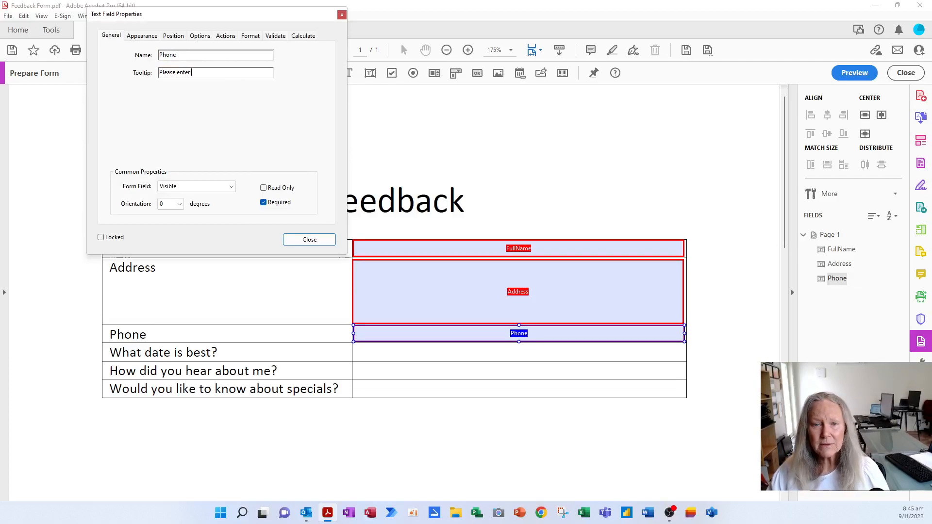
type("the best phone number to contact")
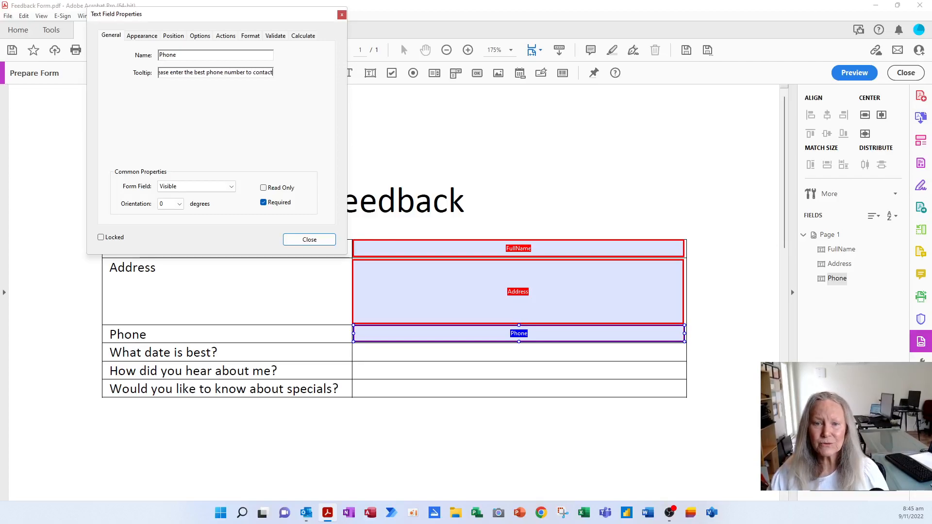
type(" you on")
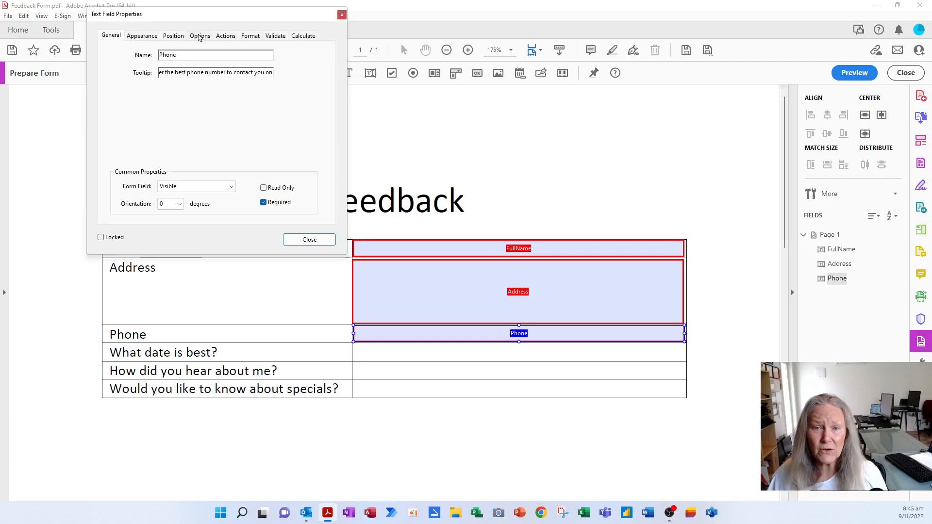
left_click(199, 35)
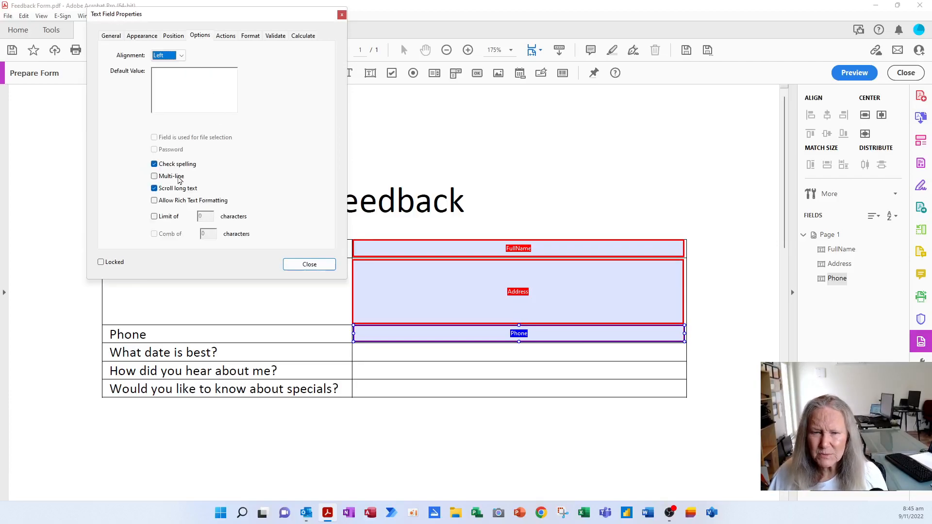
left_click(173, 165)
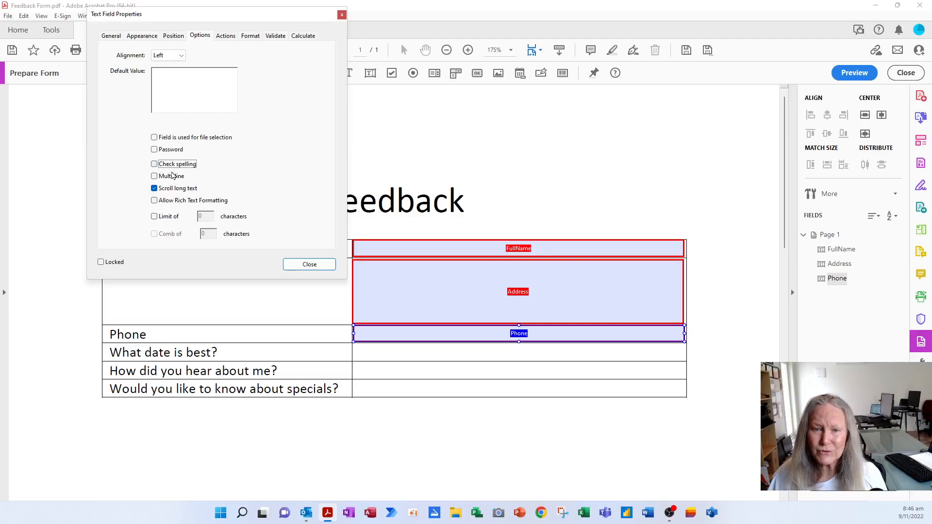
left_click(309, 265)
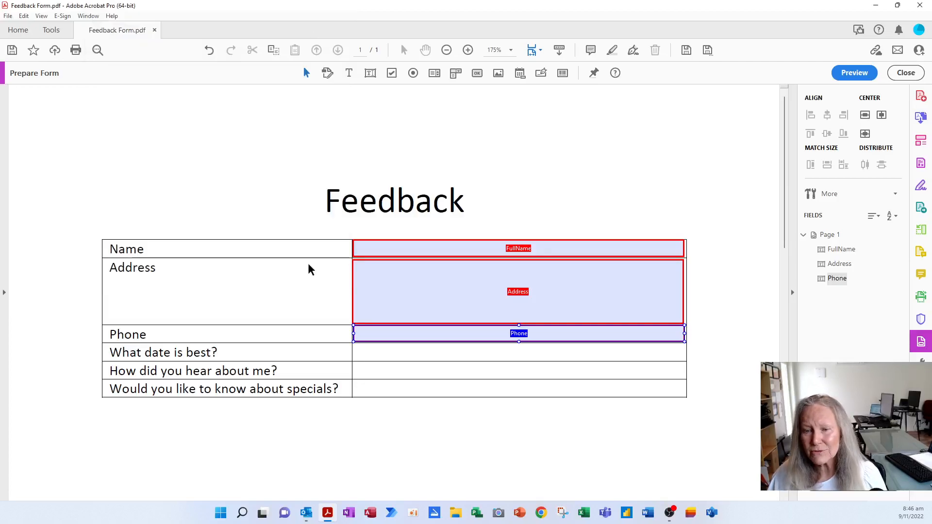
left_click(415, 354)
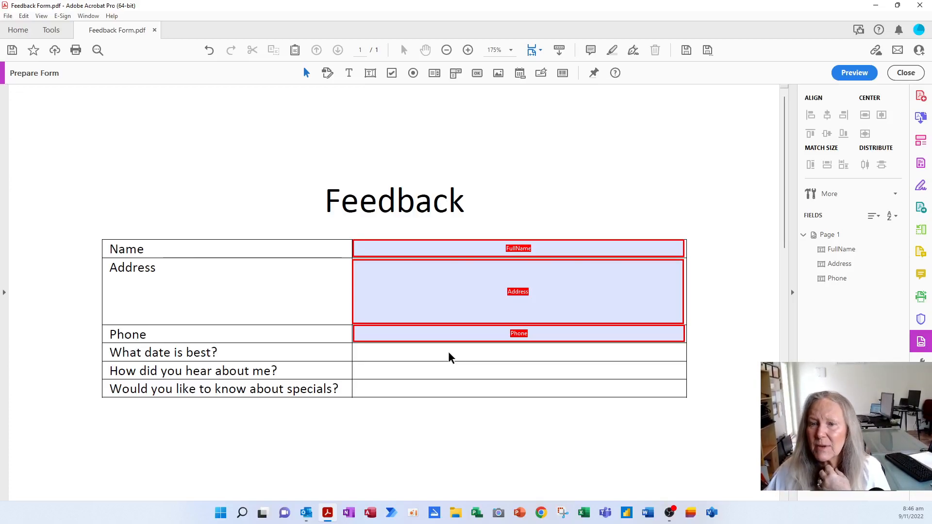
Place a date field in the 'What date is best?' row.
left_click(519, 74)
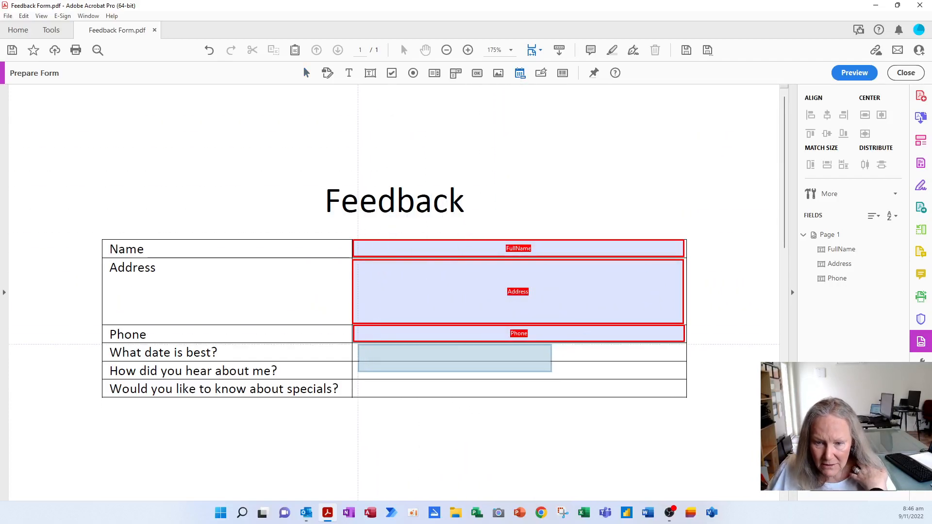
left_click(396, 347)
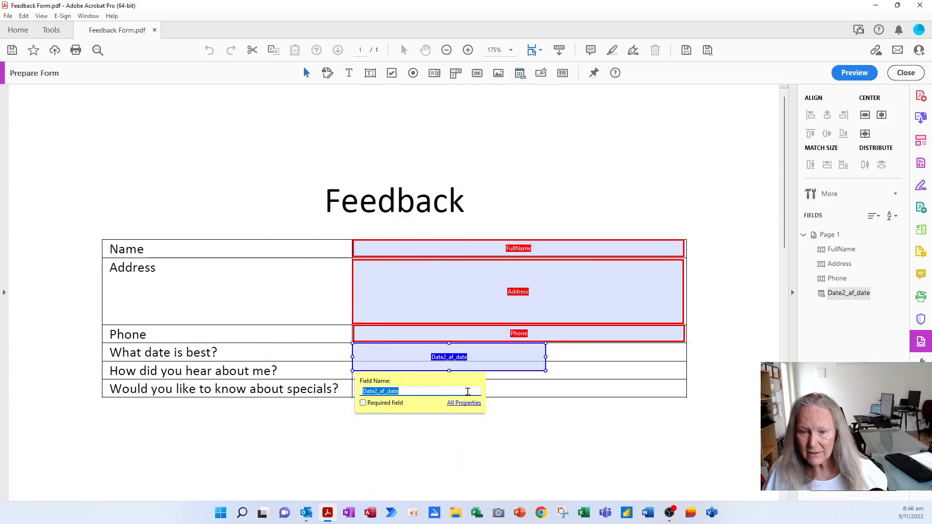
left_click(464, 406)
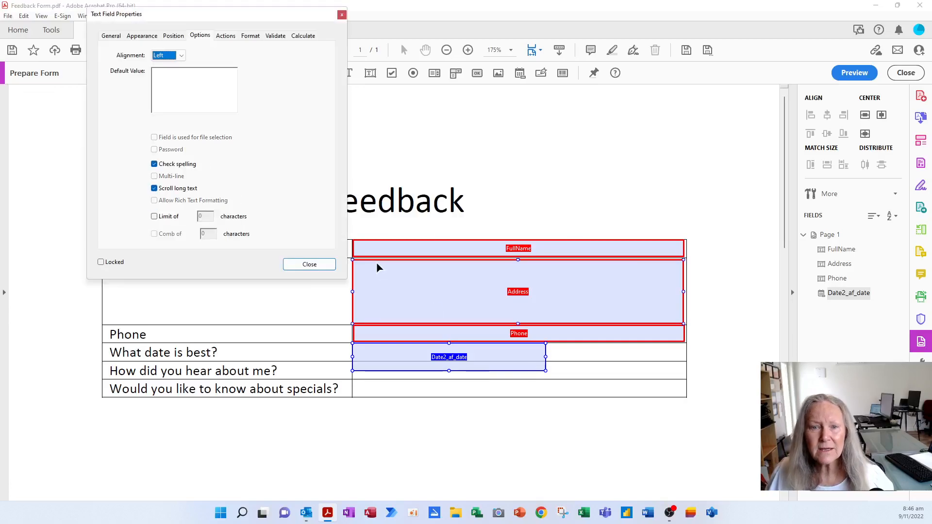
Name it Best Date with tooltip 'What is the best date for you to meet with us', spell checking off.
left_click(111, 35)
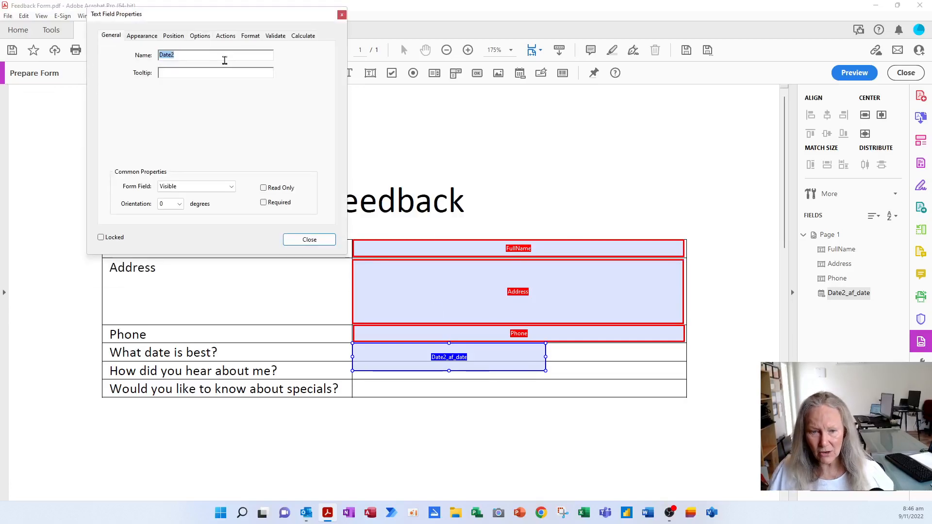
type("Best")
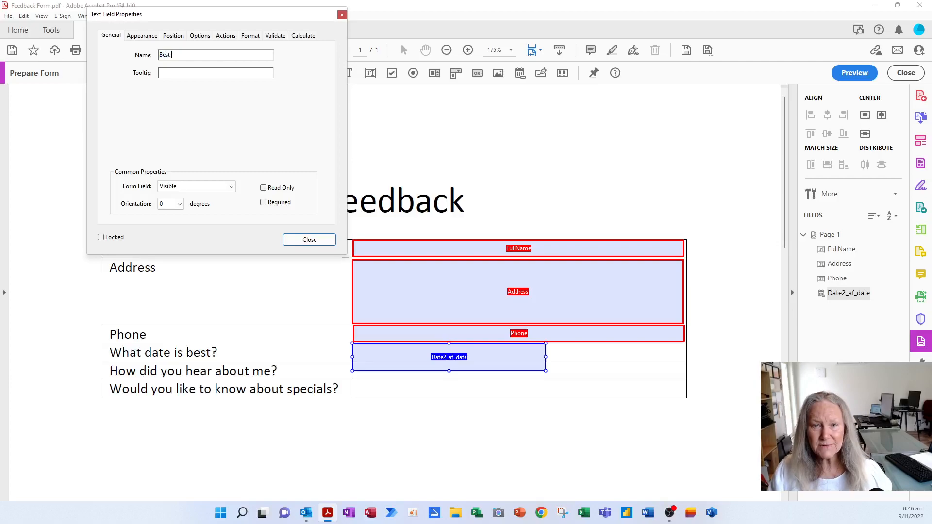
left_click(168, 68)
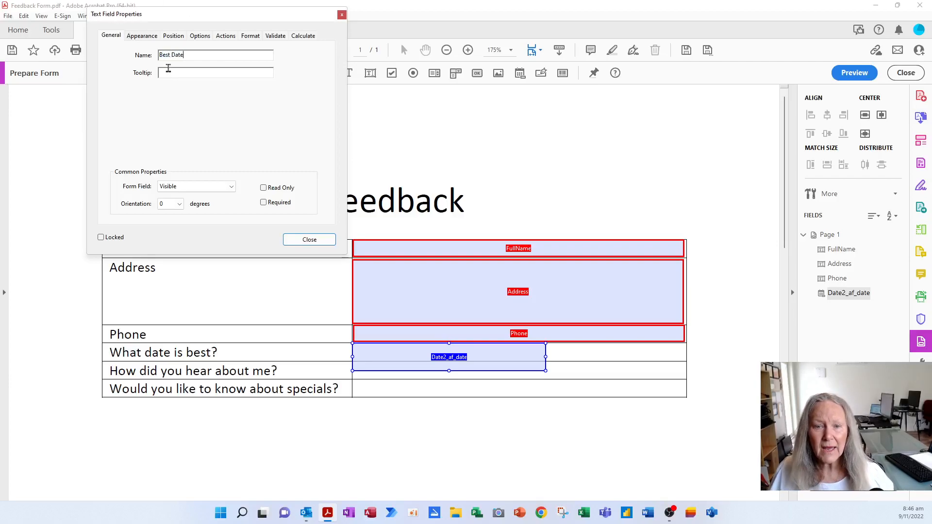
type("What ")
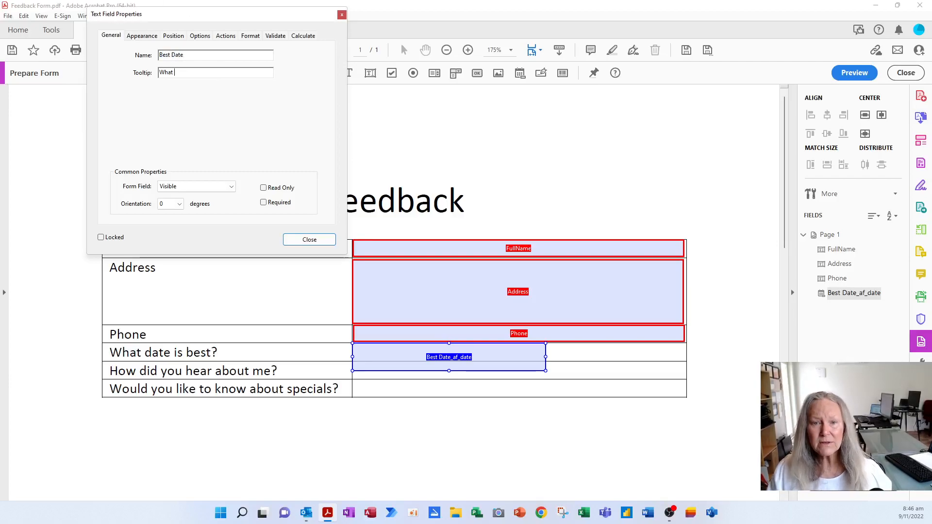
type("is the best date for you to")
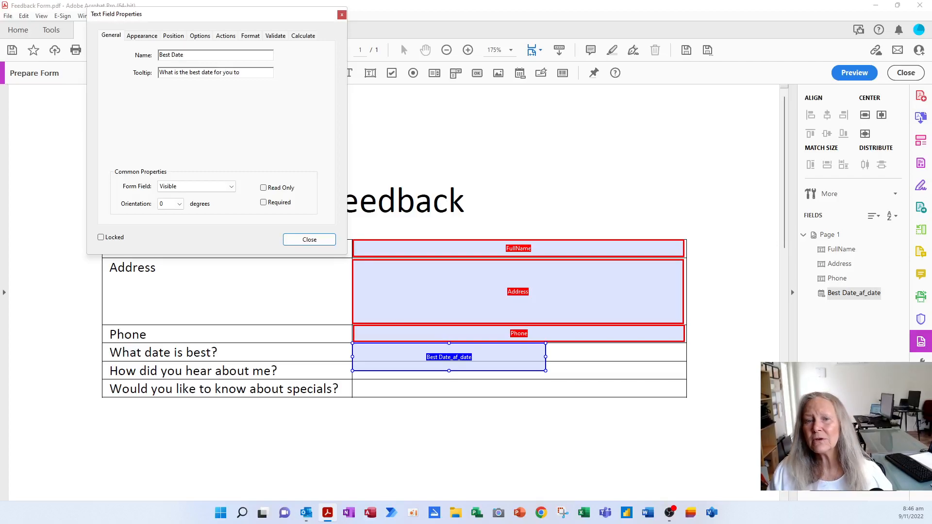
type(" meet with us")
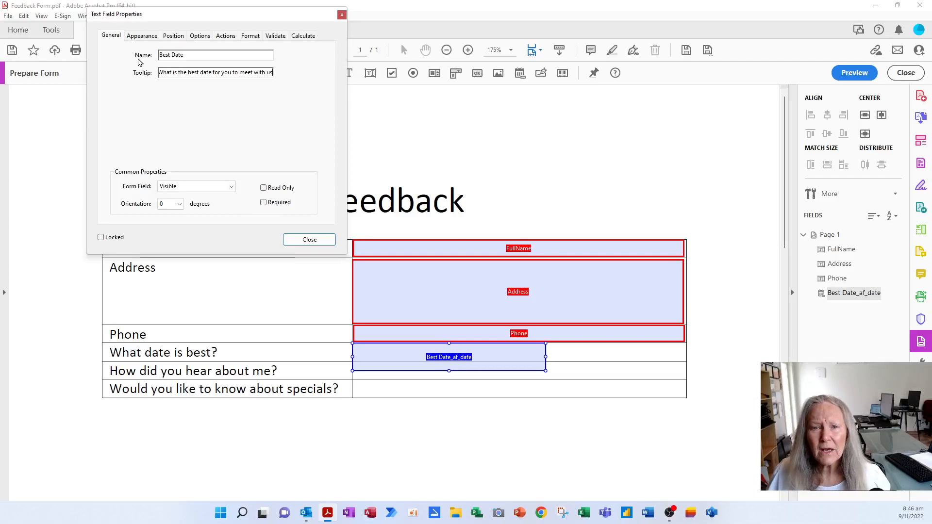
left_click(200, 39)
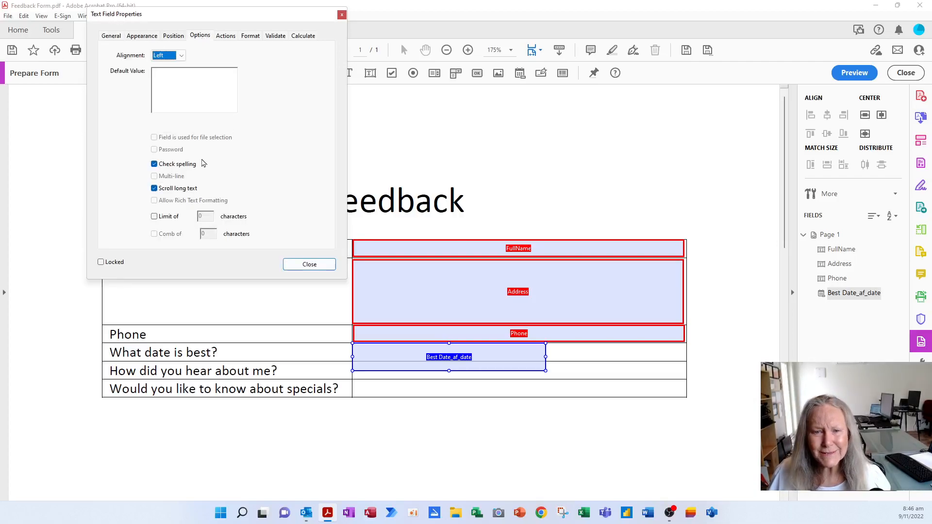
left_click(182, 167)
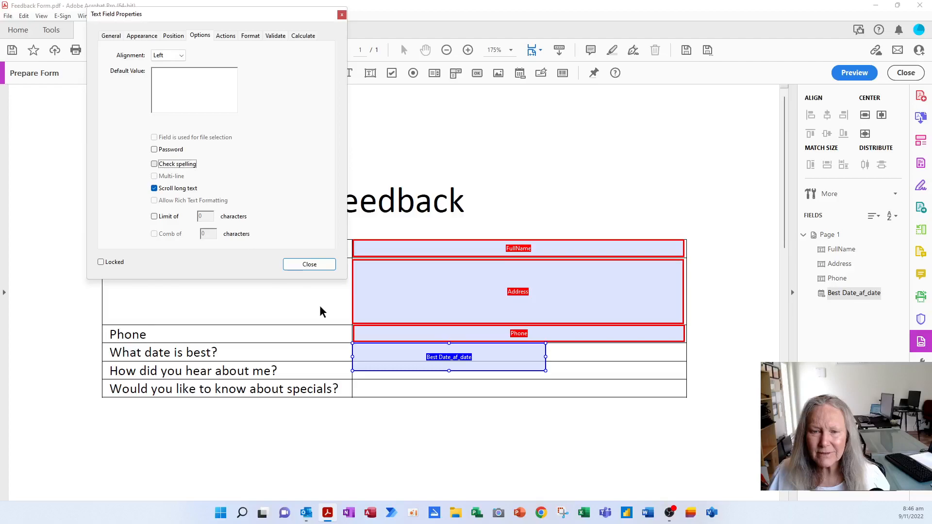
left_click(324, 267)
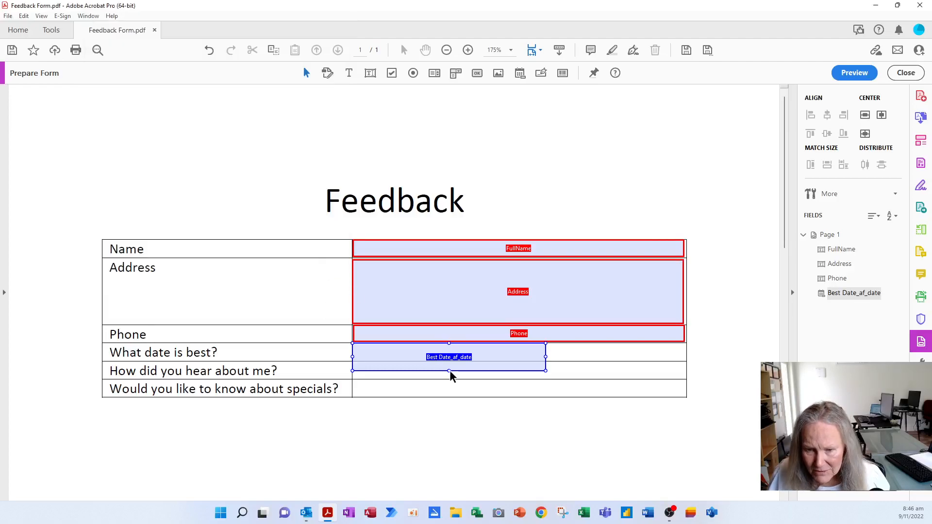
Shorten the Best Date field to fit its row and make it narrower.
left_click_drag(450, 372, 452, 359)
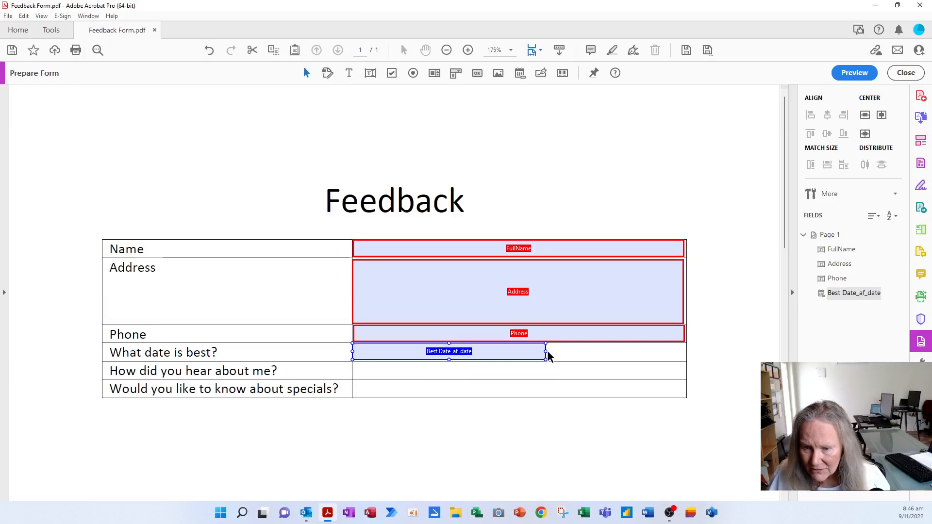
left_click_drag(545, 352, 482, 352)
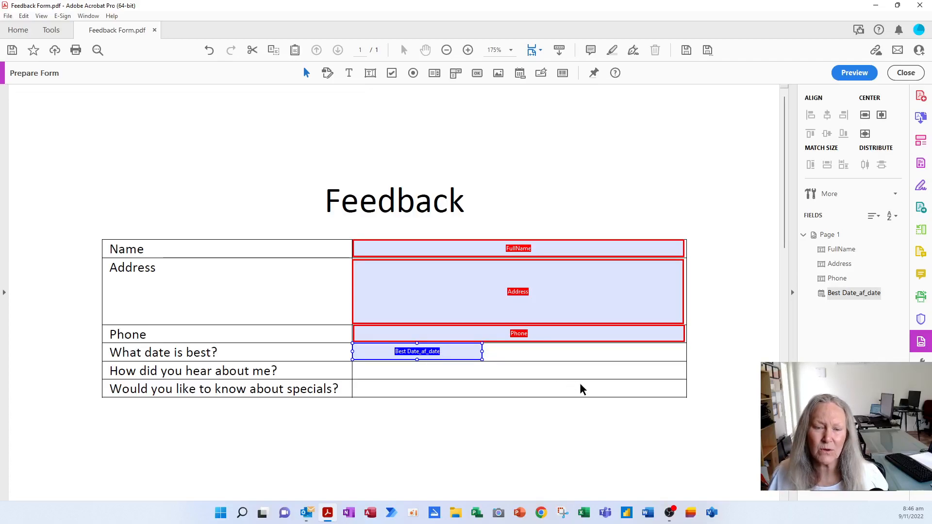
left_click(430, 365)
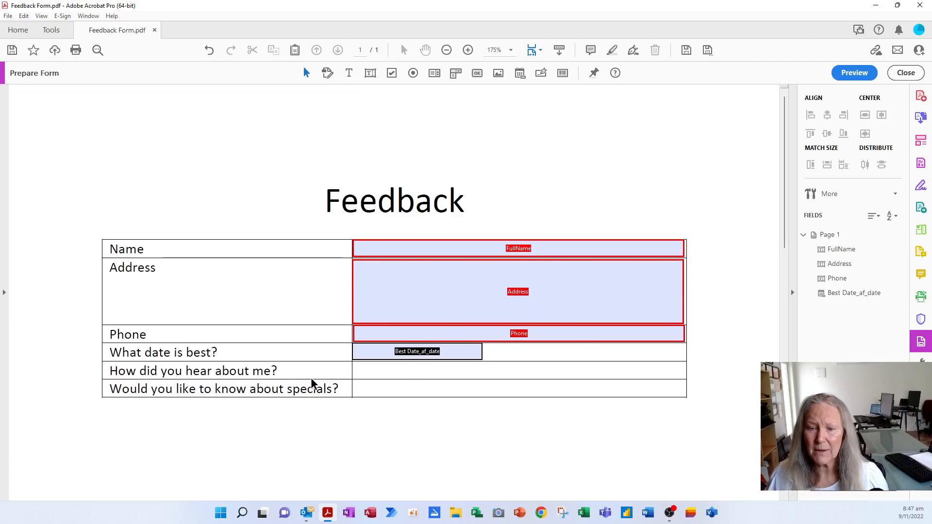
Place a dropdown field in the 'How did you hear about me?' row.
left_click(455, 73)
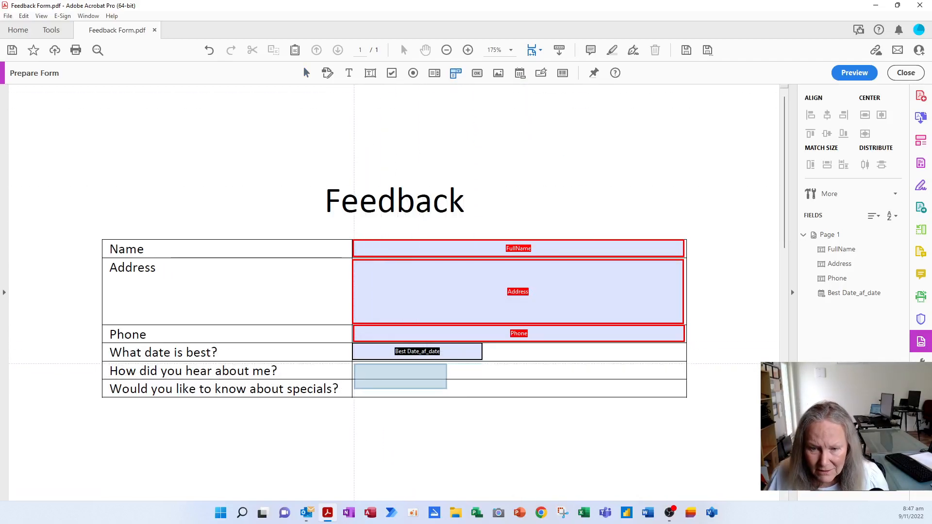
left_click(409, 382)
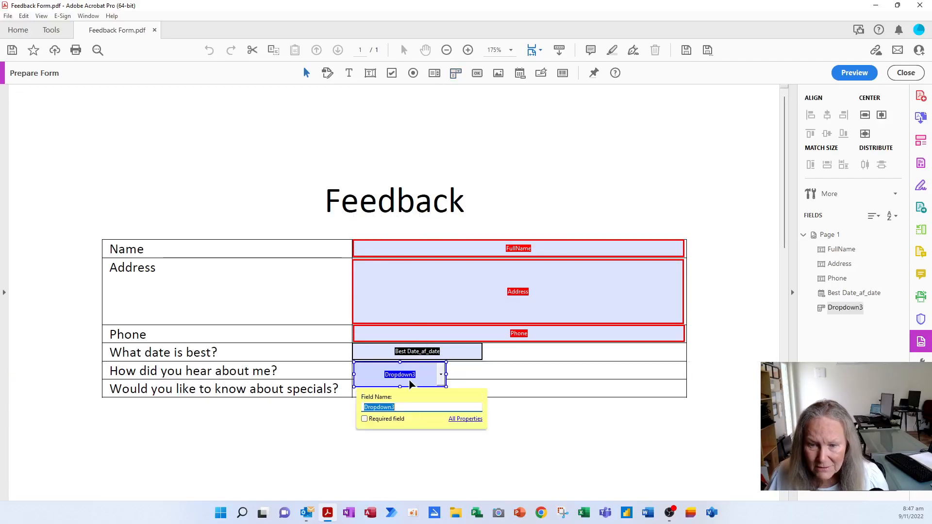
left_click(467, 420)
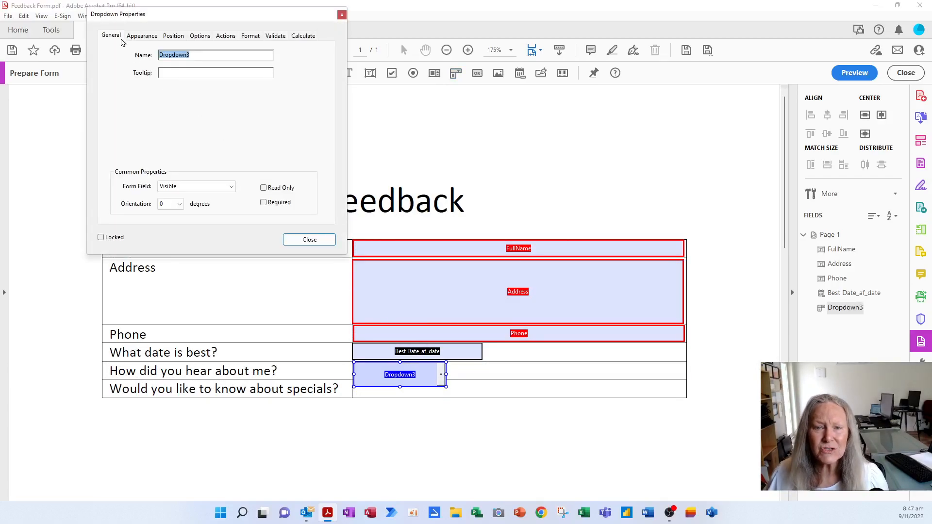
Name the dropdown Options with tooltip 'How did you hear about me, choose the best option', and make it required.
type("Options")
key("Tab")
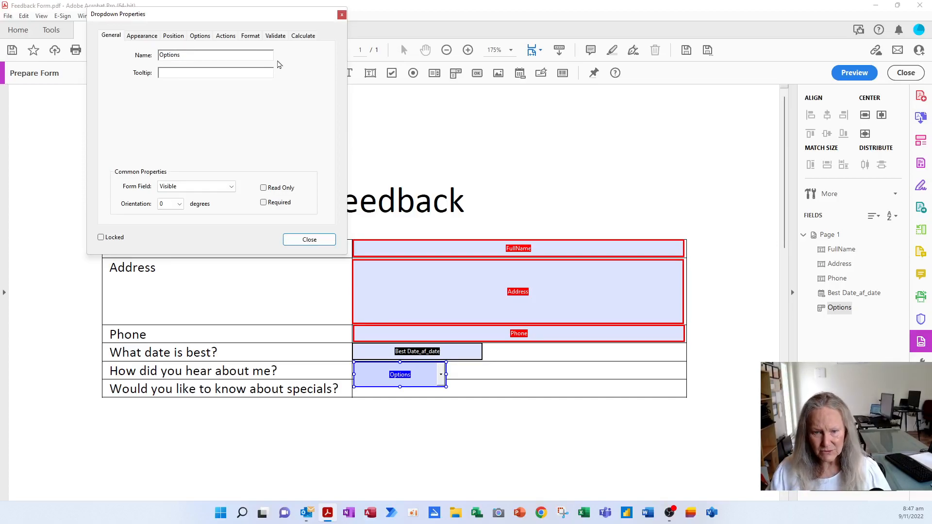
type("How did yo")
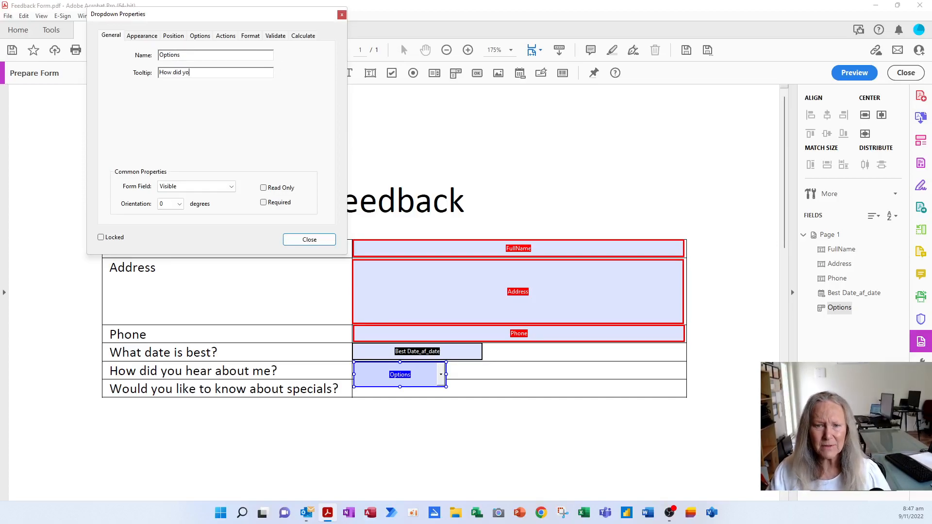
type("u hear about me, choose")
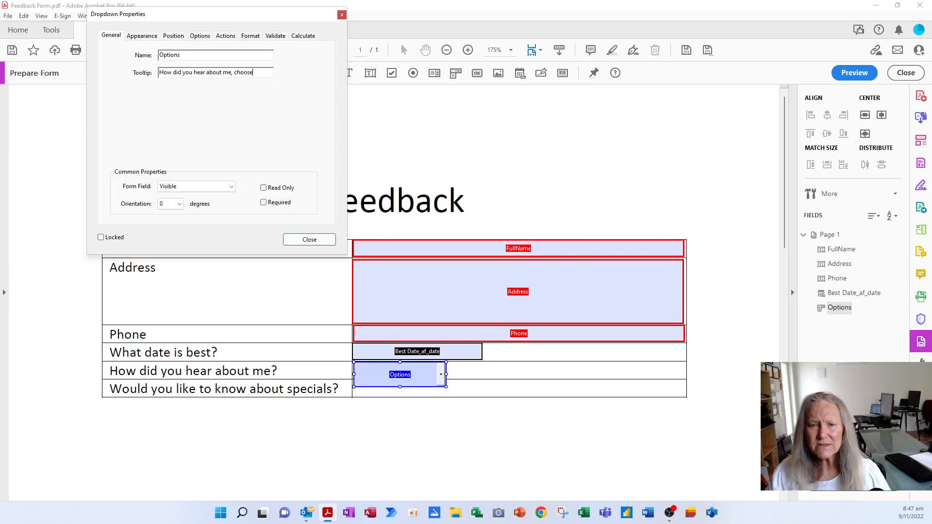
type(" the best option")
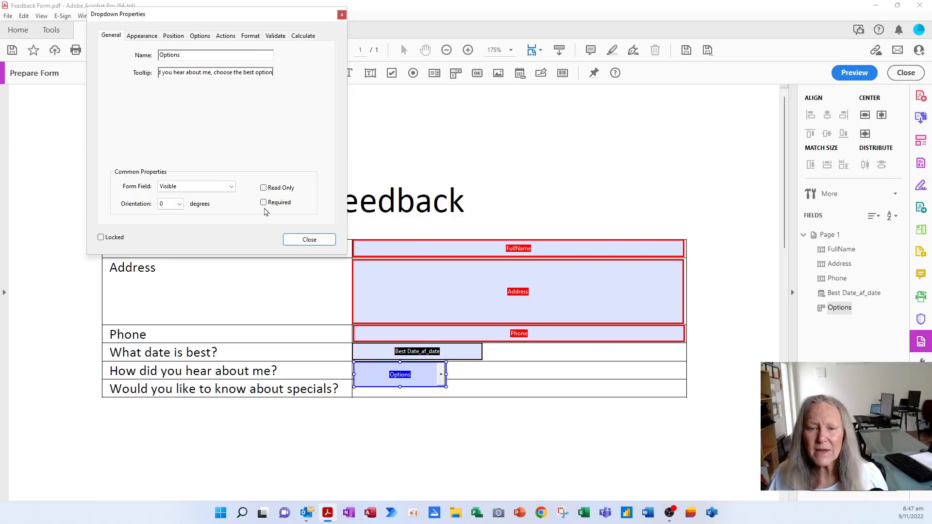
left_click(281, 202)
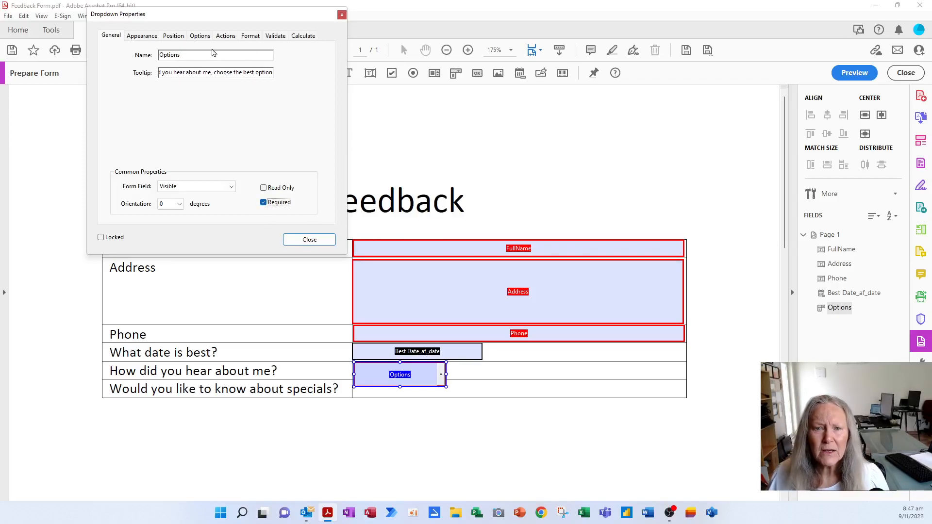
left_click(201, 36)
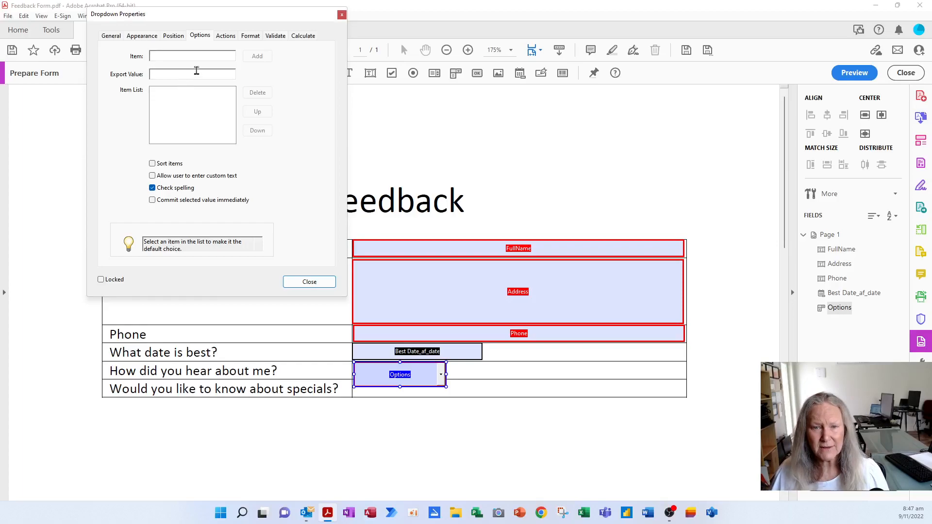
Add Internet, Friend and Work as dropdown choices.
type("Itnentert")
key("ctrl+a")
key("BackSpace")
type("Internet")
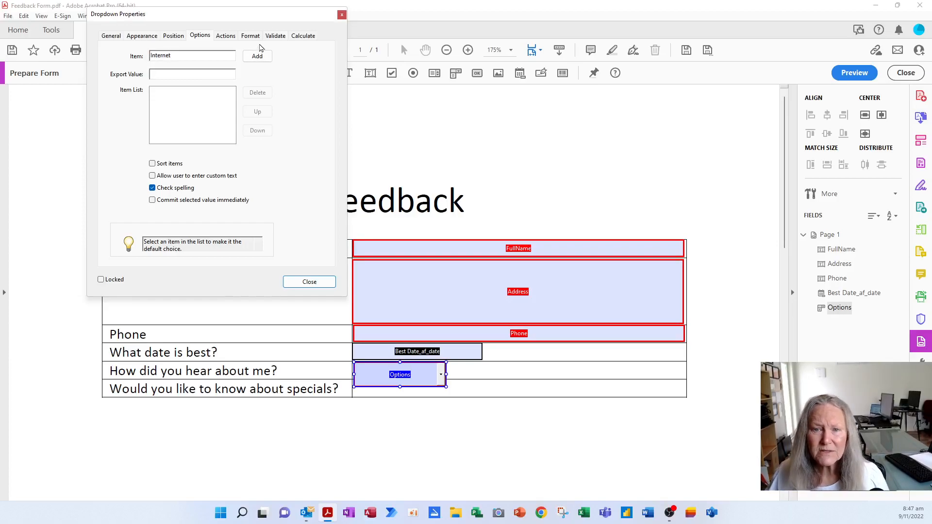
left_click(267, 57)
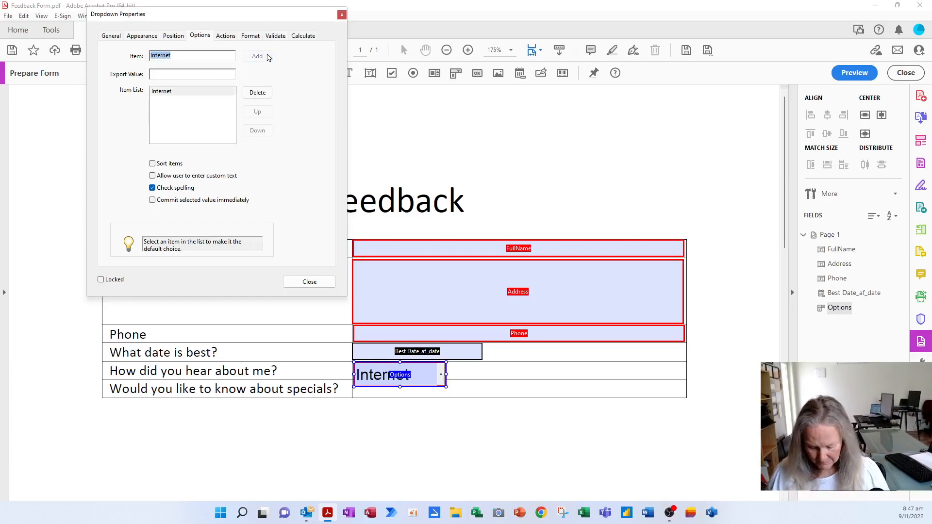
type("Friend")
left_click(258, 57)
type("Work")
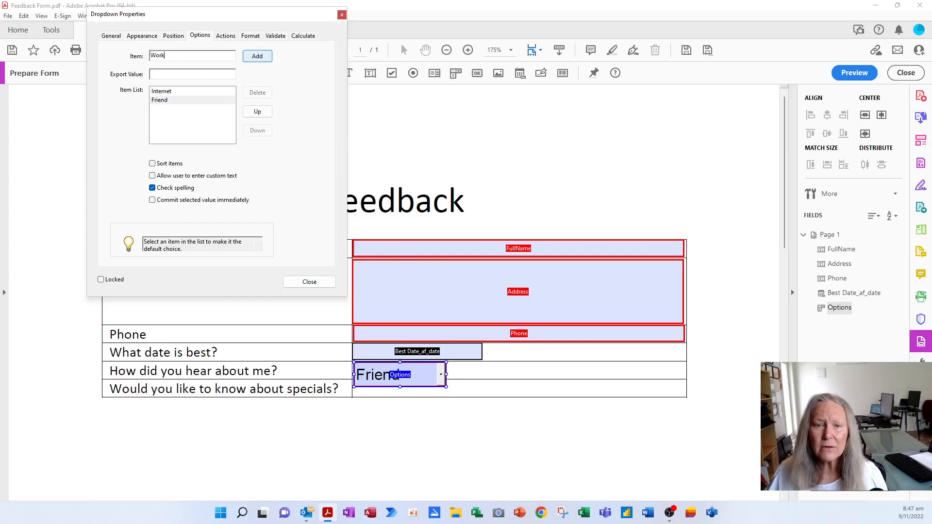
left_click(266, 59)
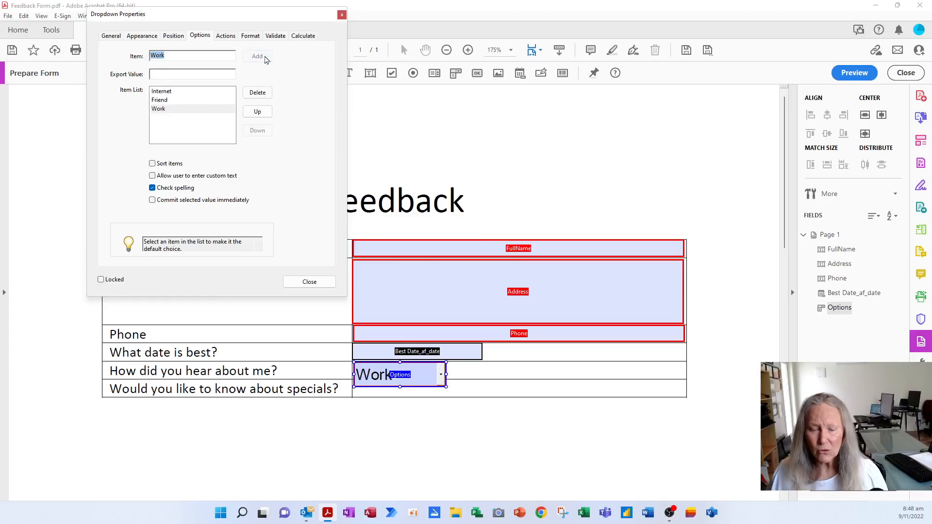
Add Newspaper, Radio and Other, make Newspaper the default, and sort items alphabetically.
type("Ne")
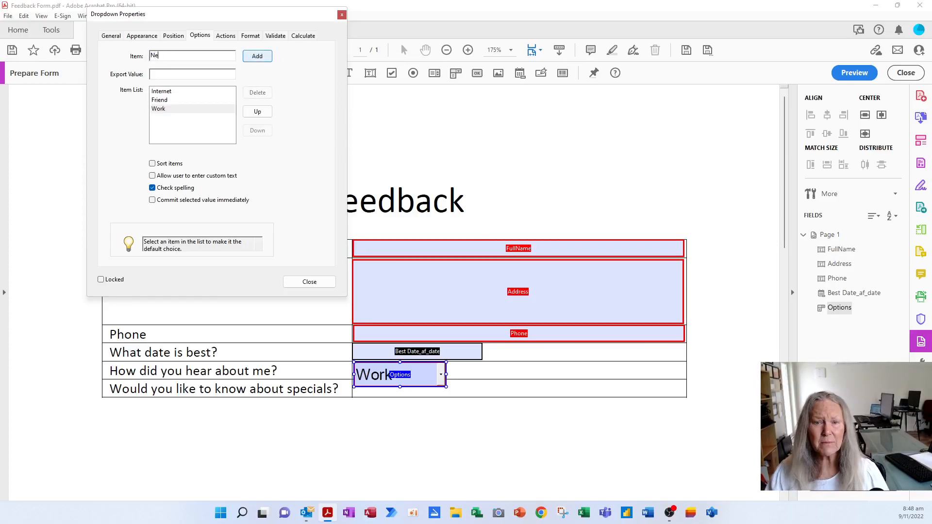
type("wspaper")
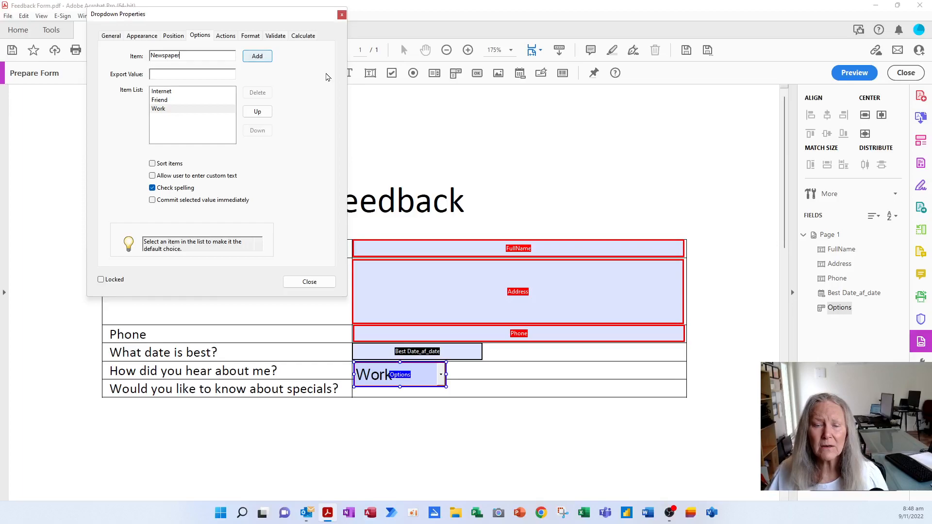
left_click(266, 56)
type("Radio")
left_click(267, 57)
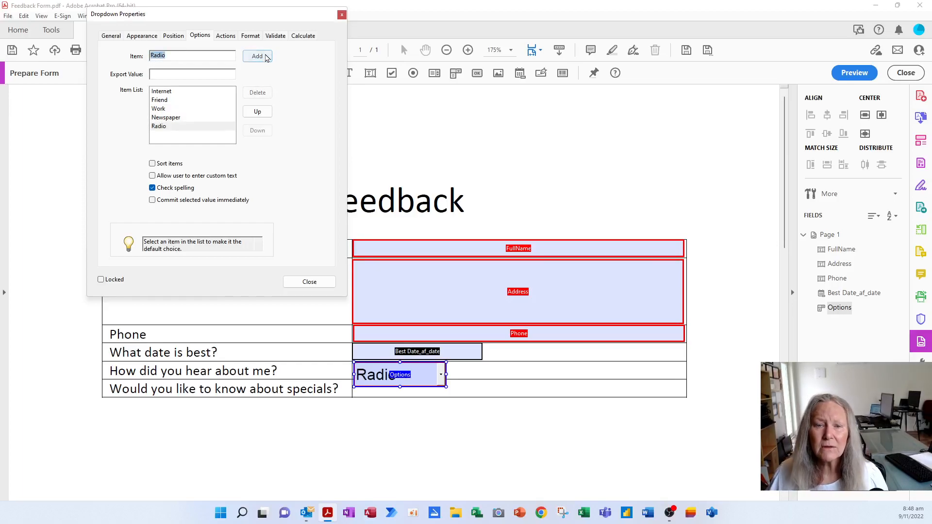
type("Other")
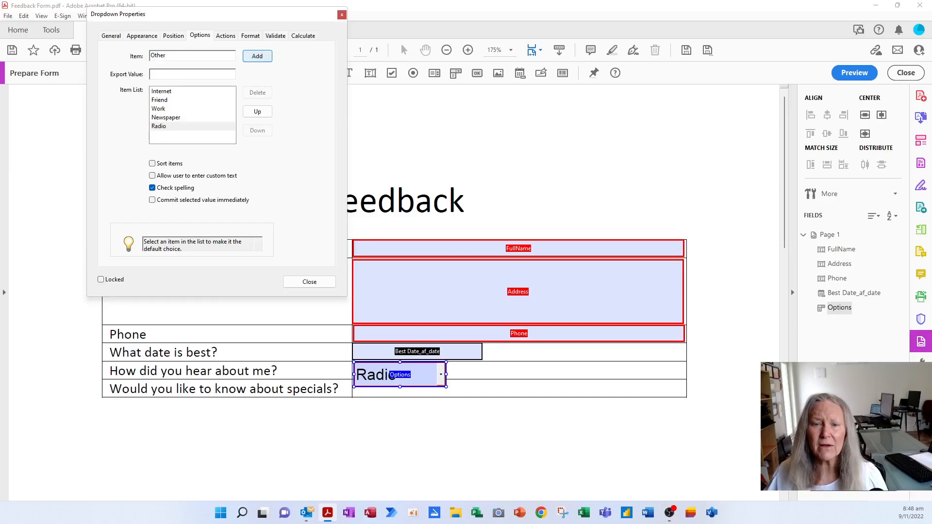
left_click(266, 57)
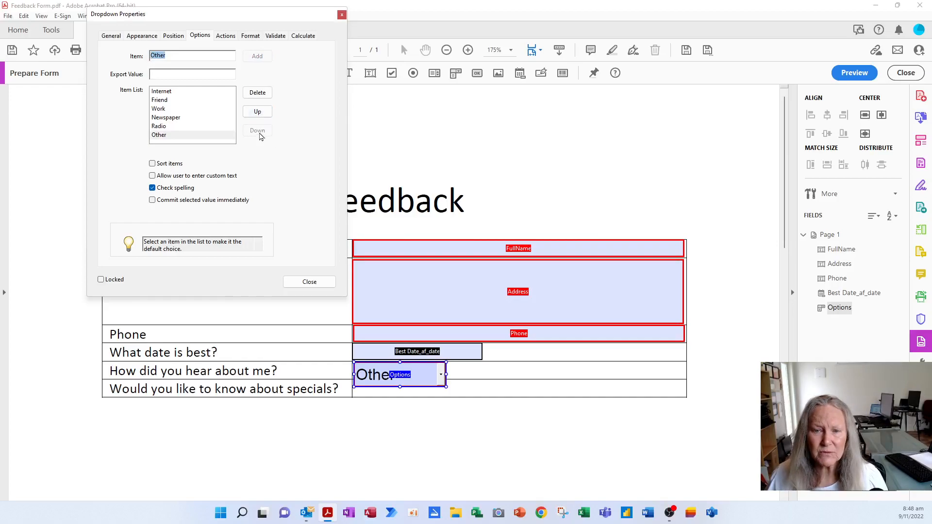
left_click(196, 116)
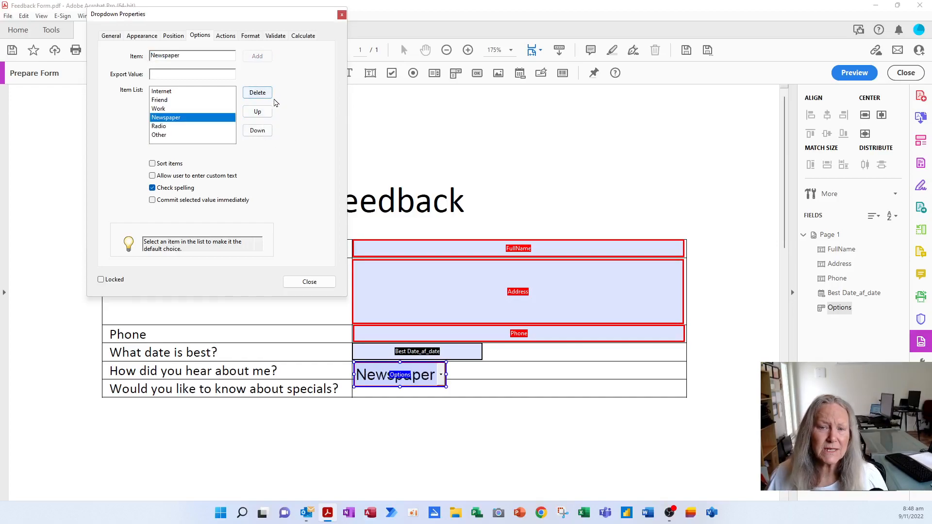
left_click(176, 165)
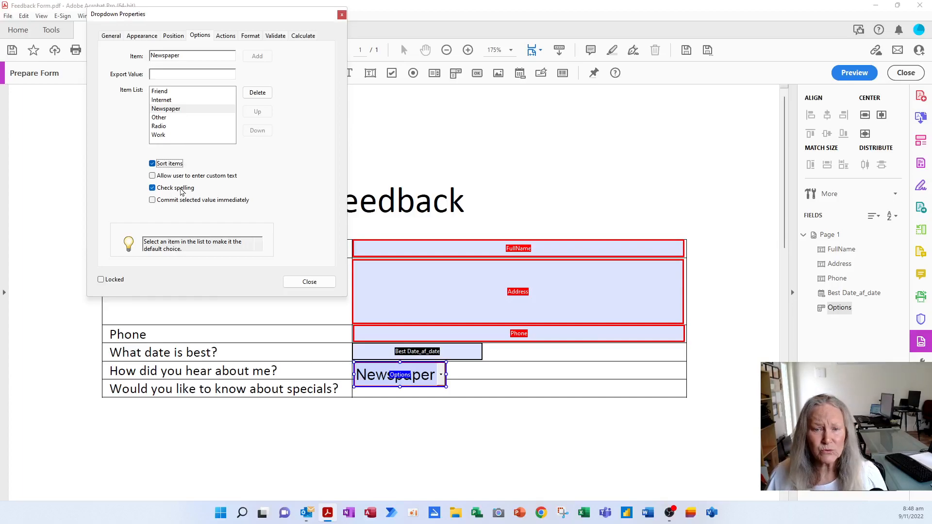
Make the Options dropdown shorter and wider to fit its row.
left_click(309, 283)
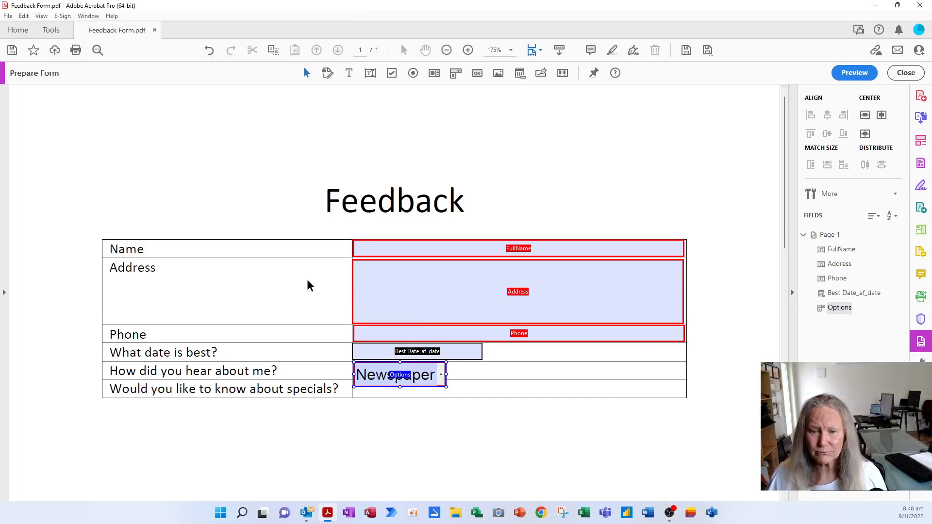
left_click_drag(399, 386, 400, 377)
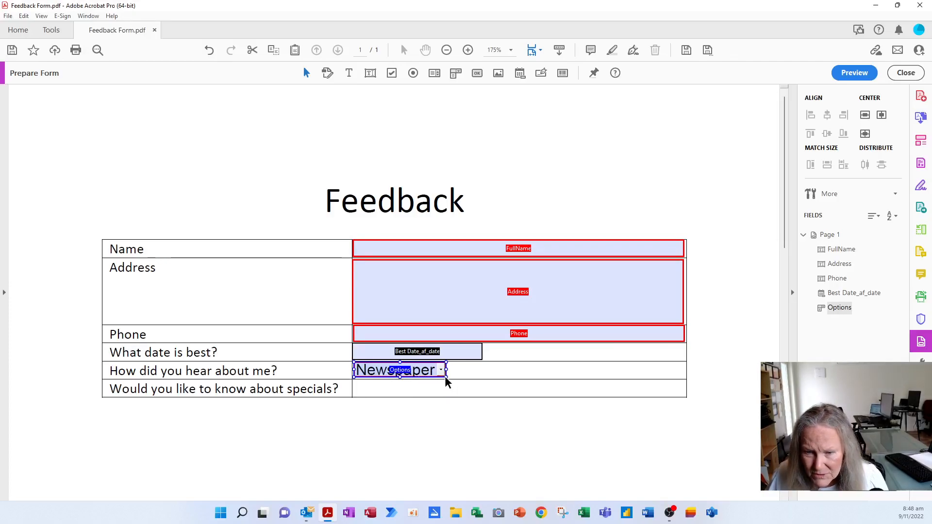
left_click(444, 378)
left_click(433, 372)
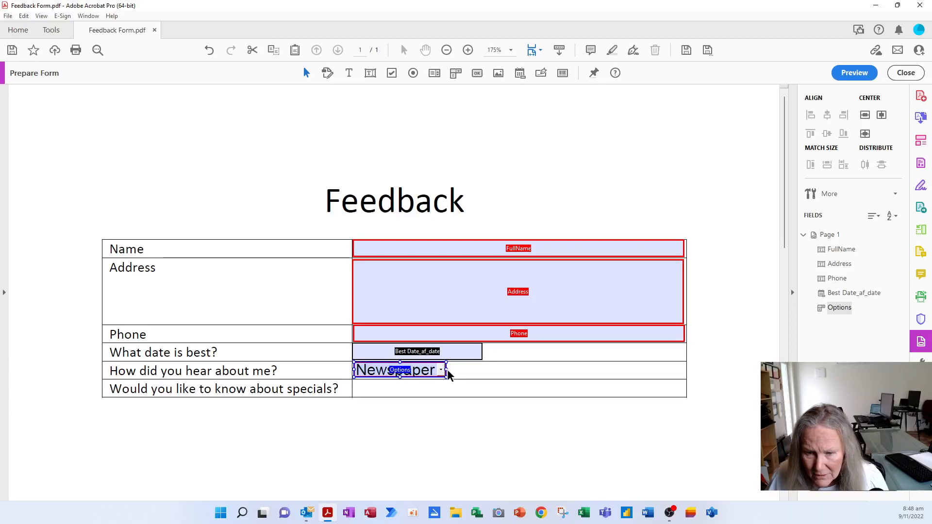
left_click_drag(461, 371, 482, 370)
left_click(531, 386)
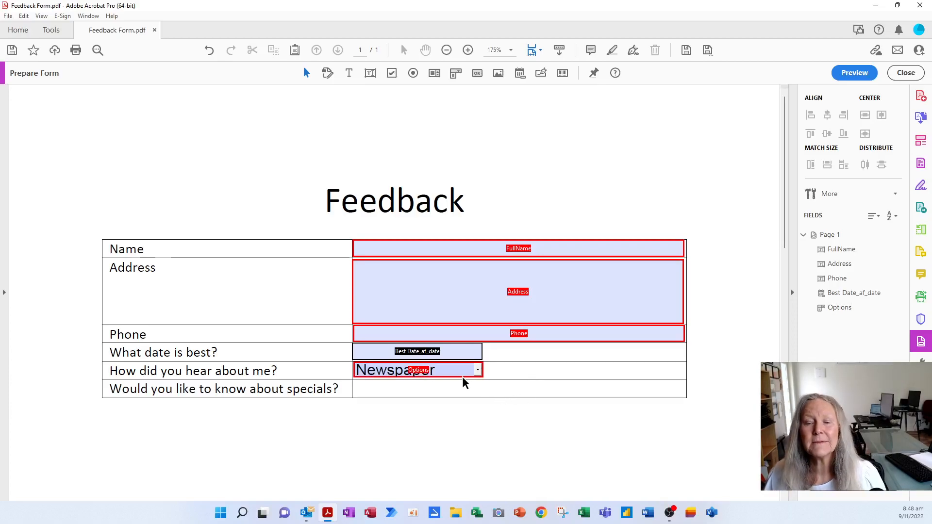
Check the dropdown's Appearance properties, then select all five form fields.
left_click(365, 375)
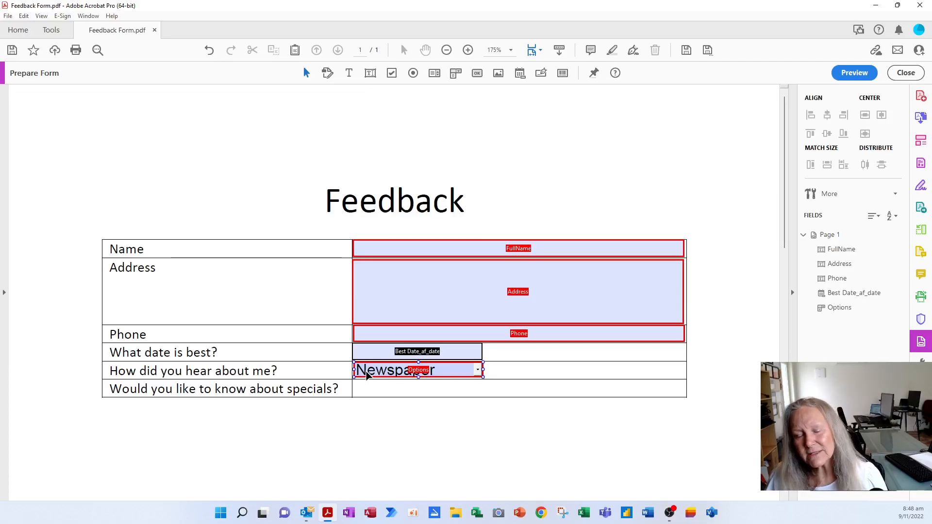
right_click(369, 375)
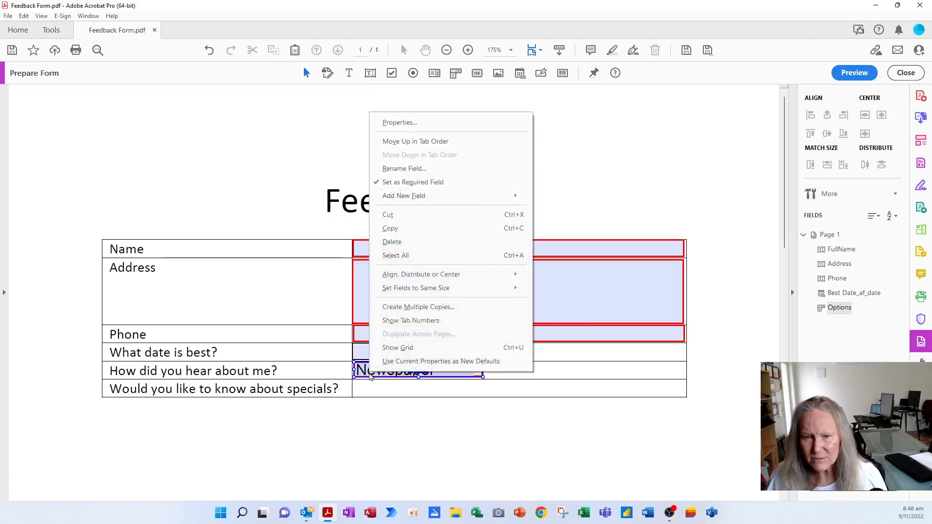
left_click(397, 123)
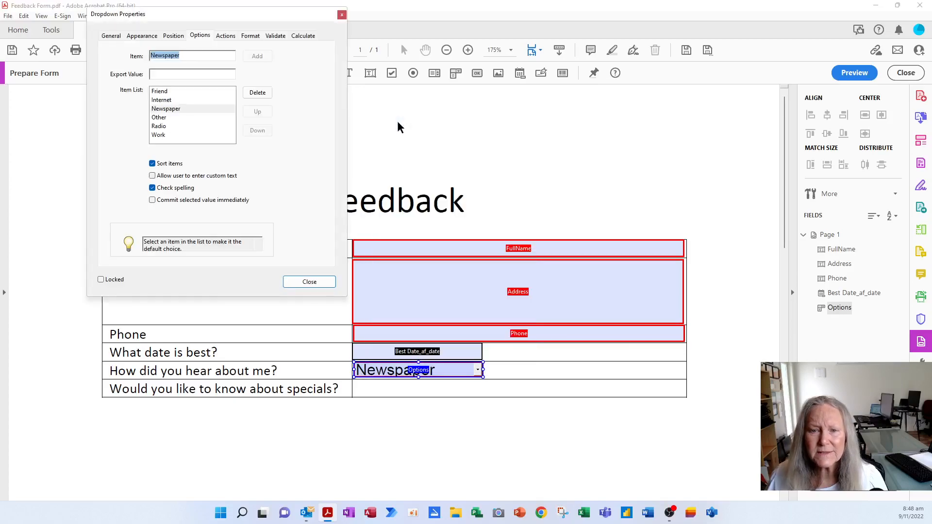
left_click(142, 36)
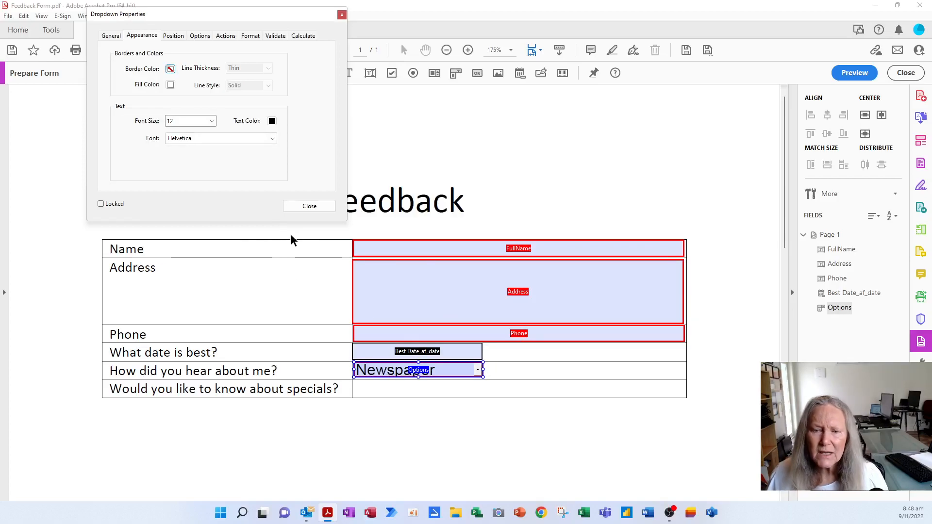
left_click(310, 206)
left_click_drag(301, 218, 721, 426)
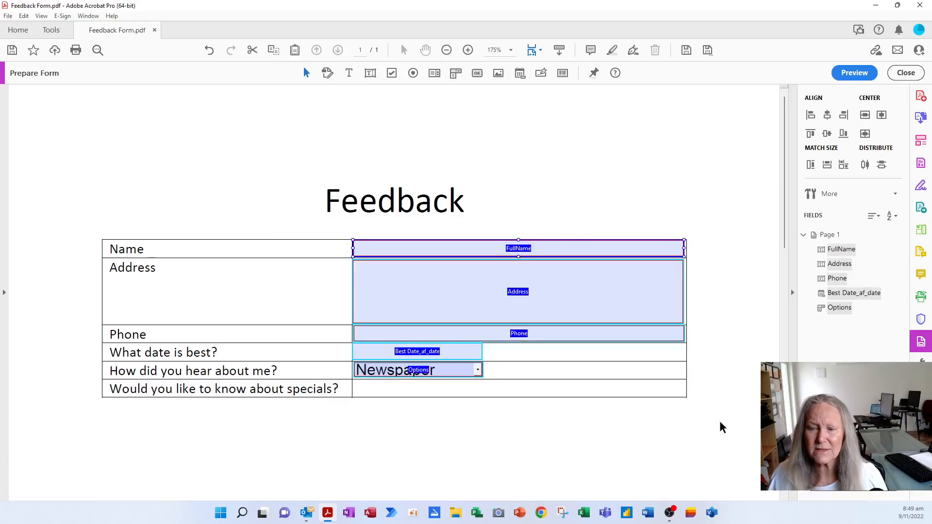
Change the font size of all five selected fields from 12 to 10.
right_click(610, 327)
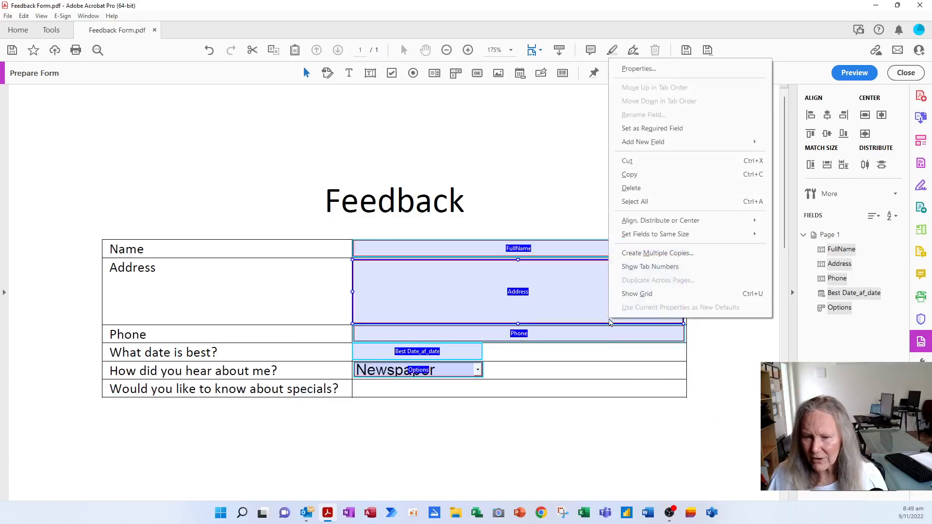
left_click(636, 68)
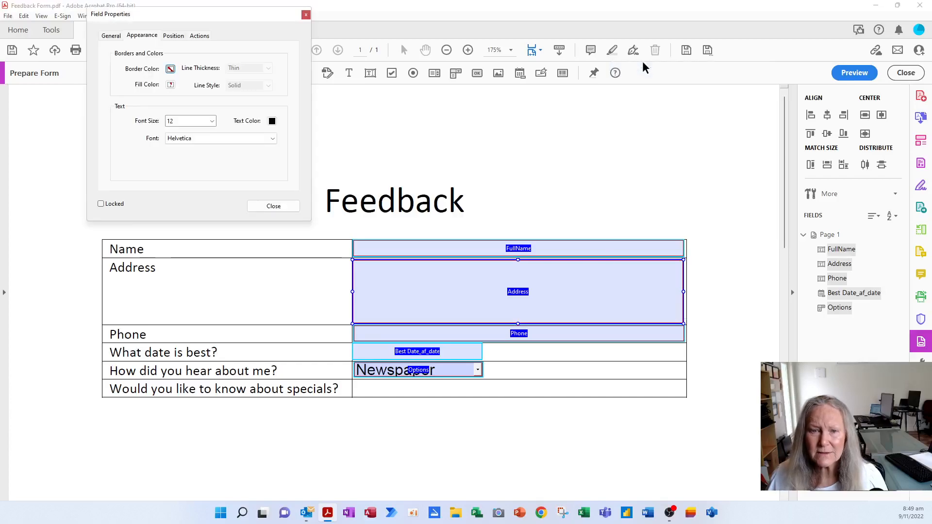
left_click(212, 121)
left_click(191, 167)
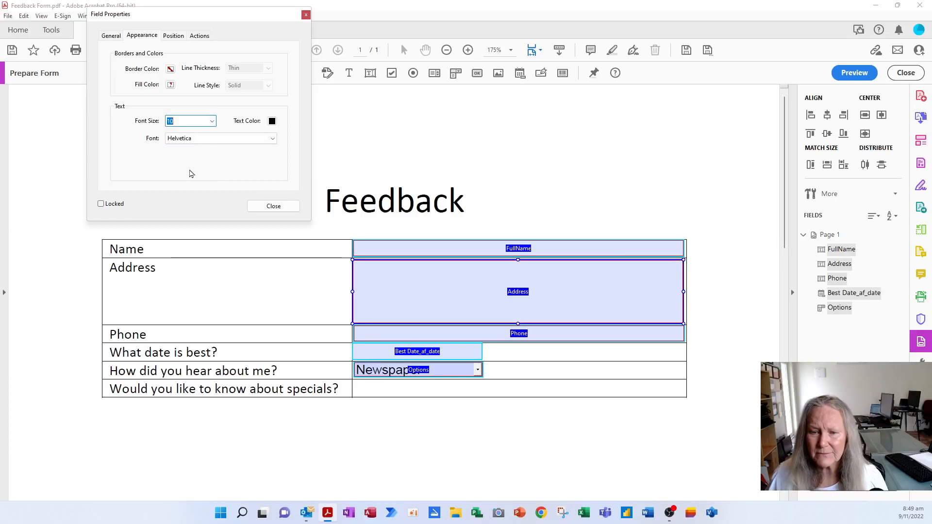
left_click(272, 207)
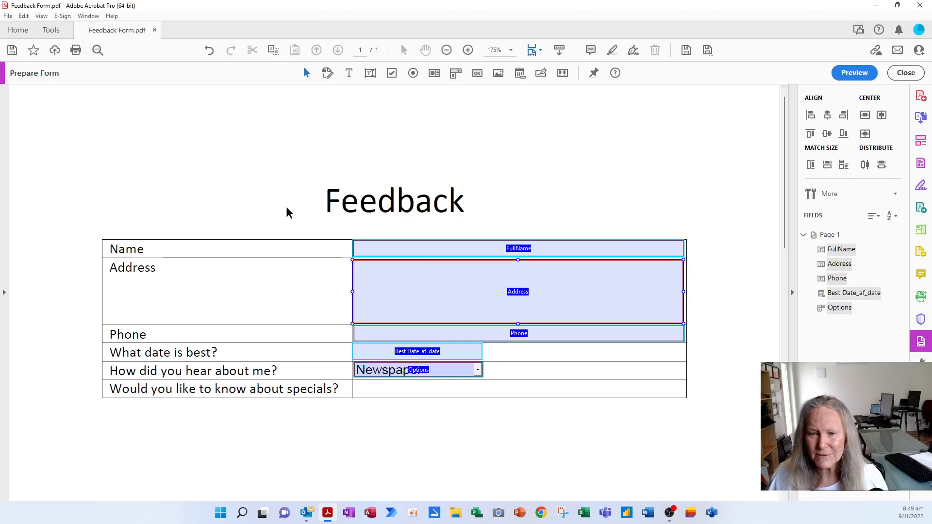
left_click(449, 386)
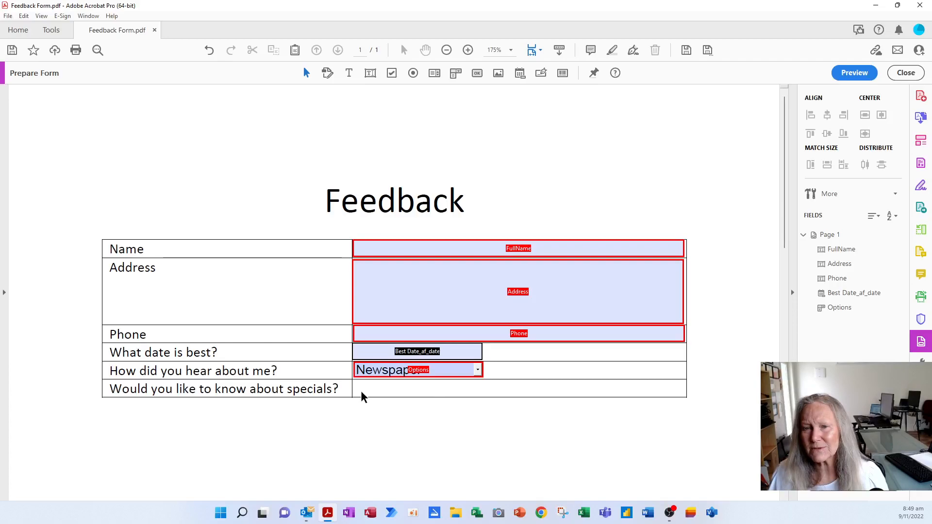
Place a check box in the specials answer cell.
left_click(391, 73)
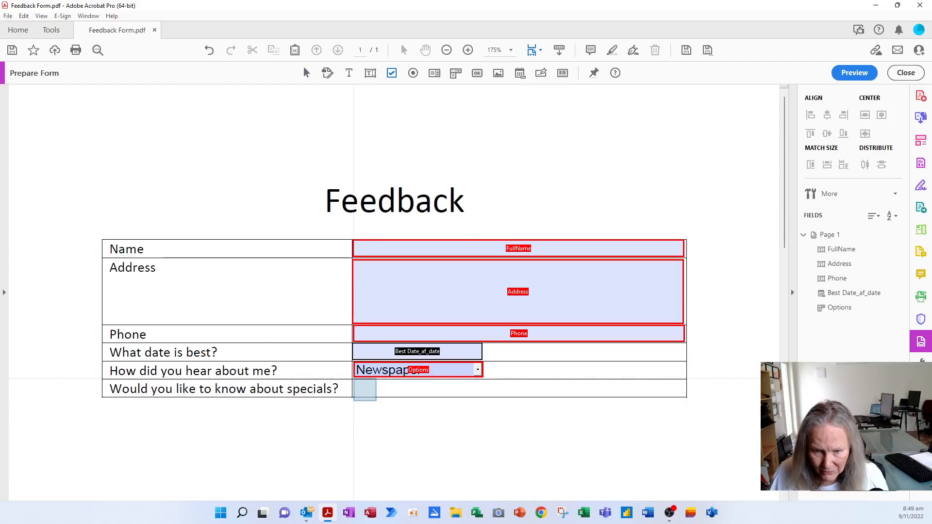
left_click(353, 378)
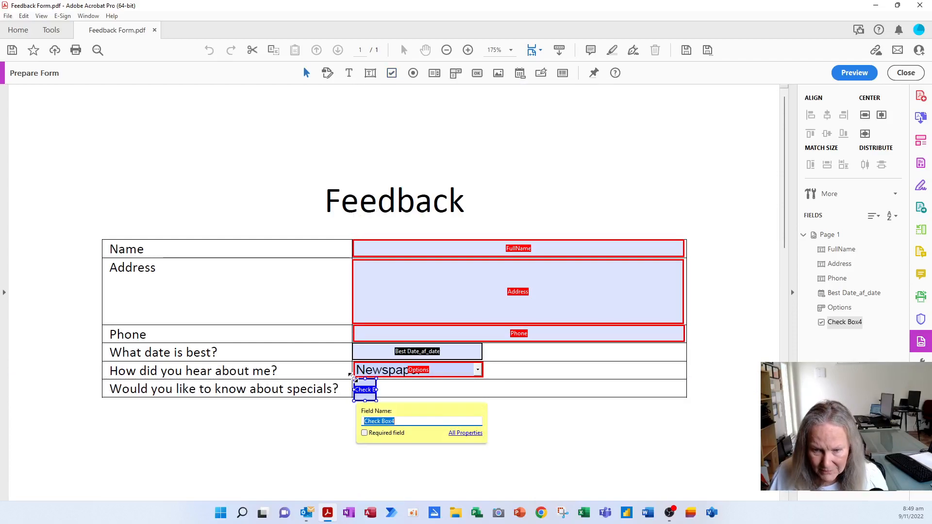
left_click(469, 434)
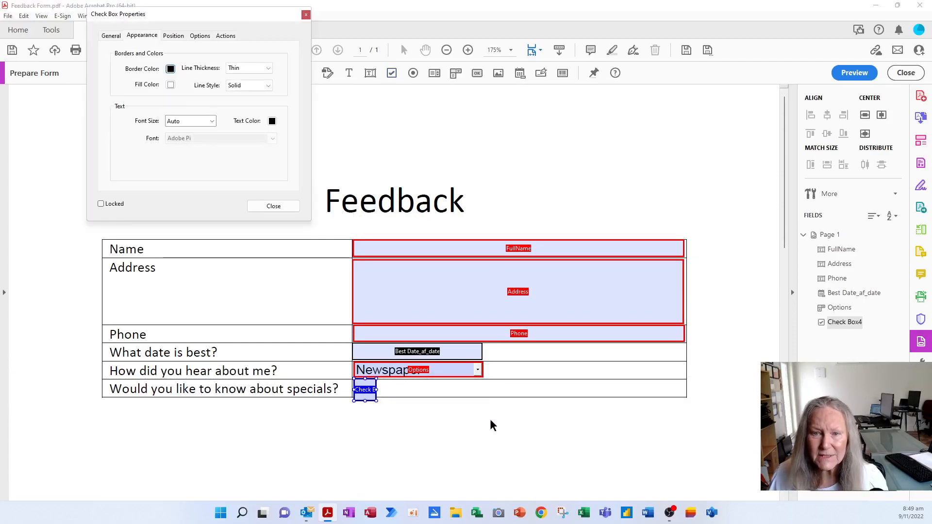
Name the check box Specials with tooltip 'Do you want to know about any of our promotions?'.
left_click(111, 35)
type("Specials")
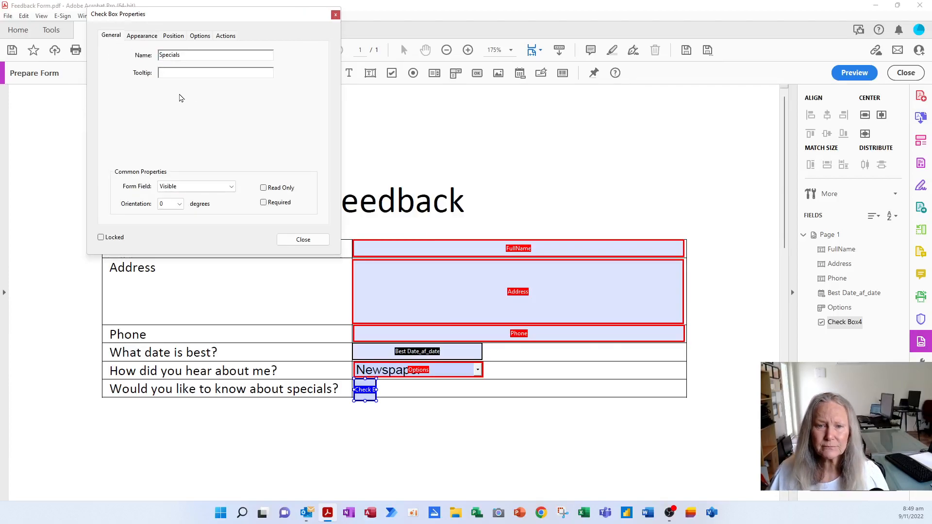
left_click(166, 72)
type("Do")
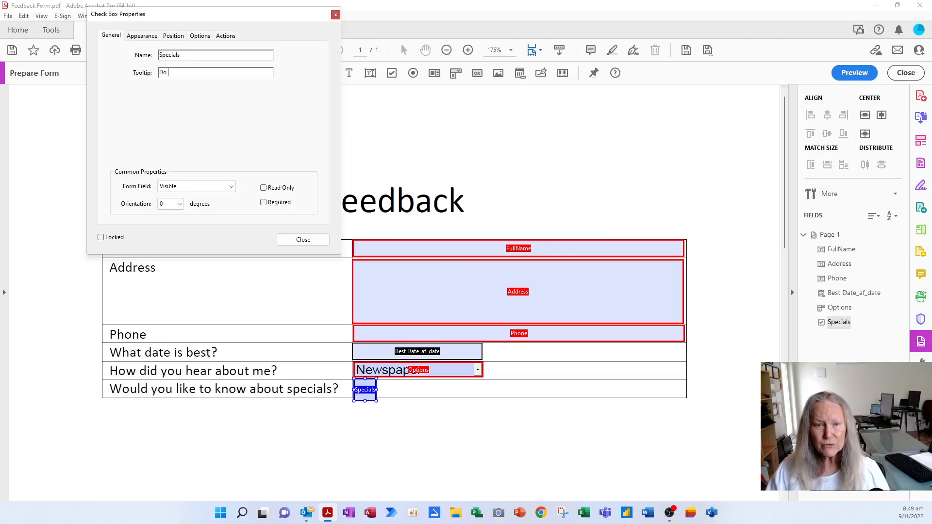
type(" you want to know about any of our")
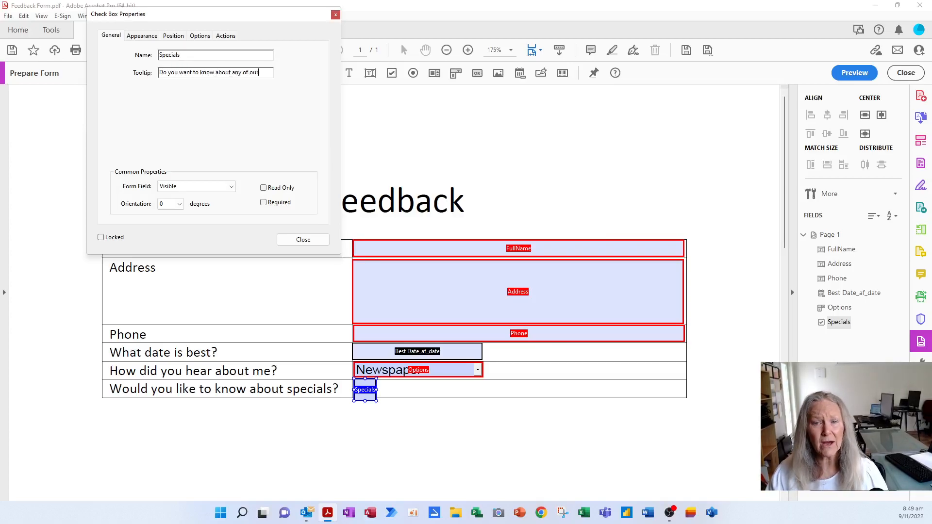
type(" promoti")
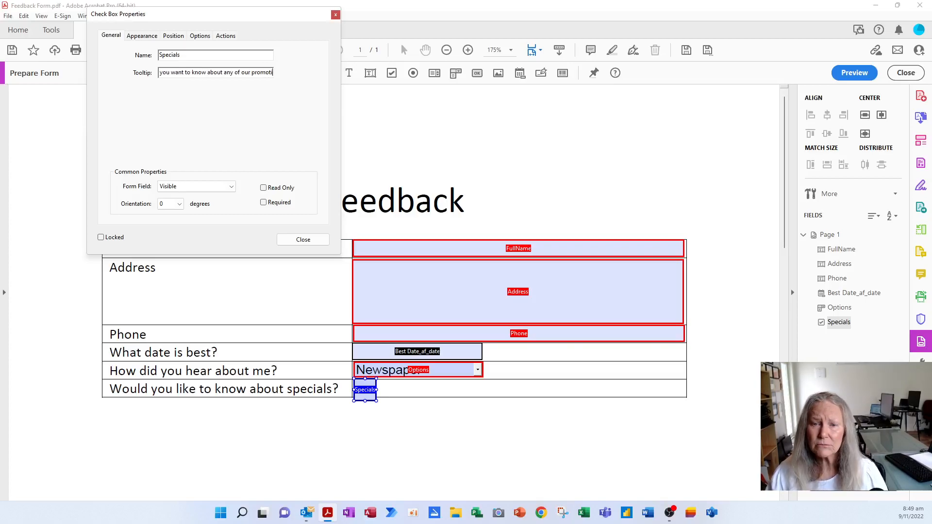
type("ons?")
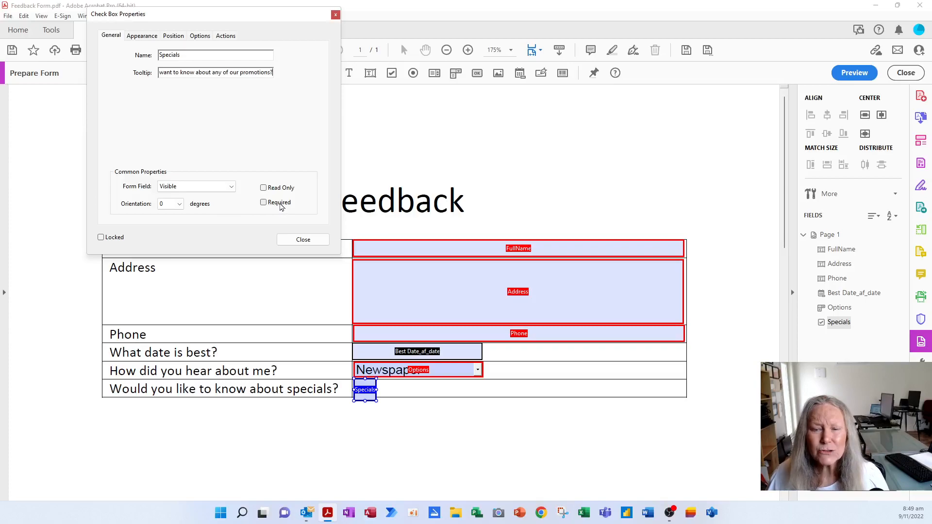
left_click(148, 38)
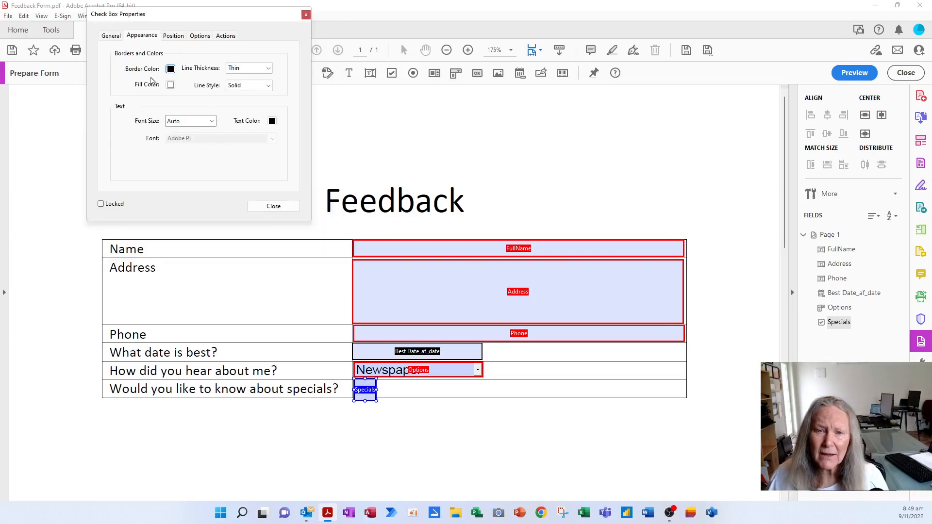
Review the check box's Position, Options and Actions, keeping the Check style.
left_click(183, 37)
left_click(204, 36)
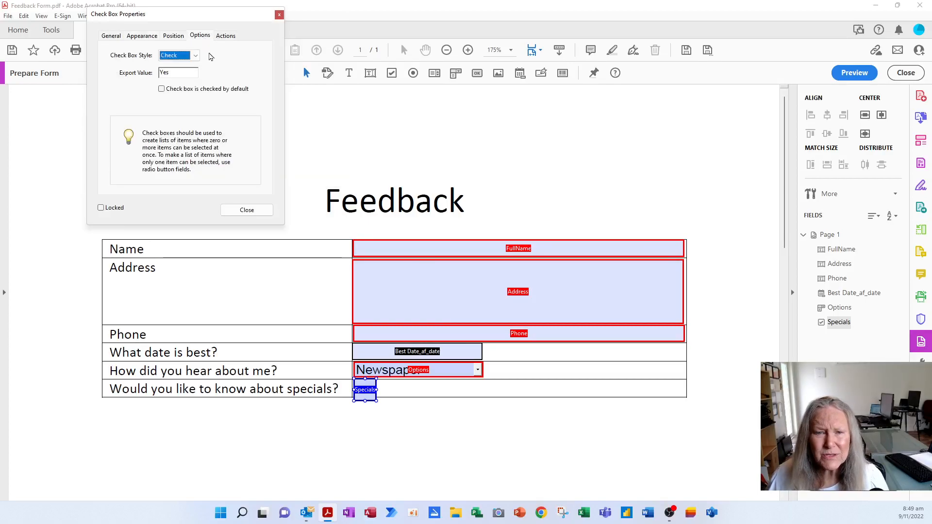
left_click(196, 56)
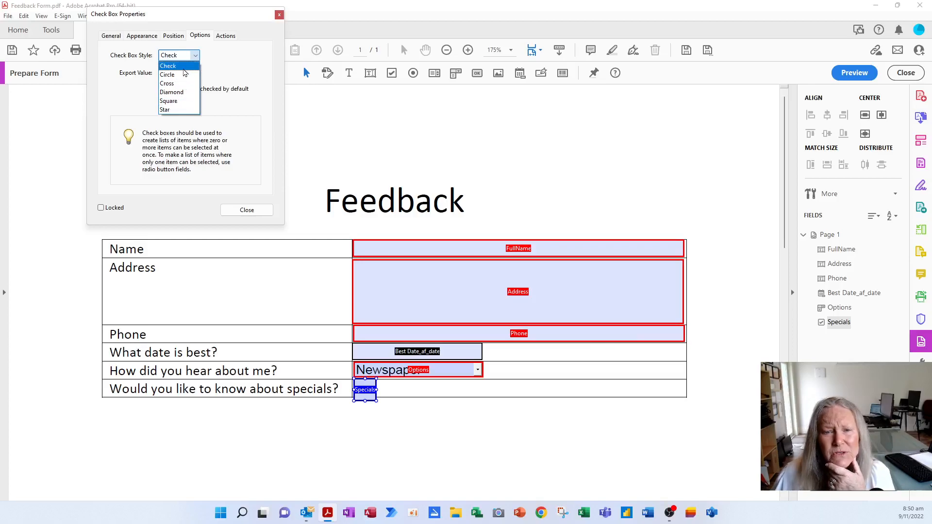
left_click(198, 62)
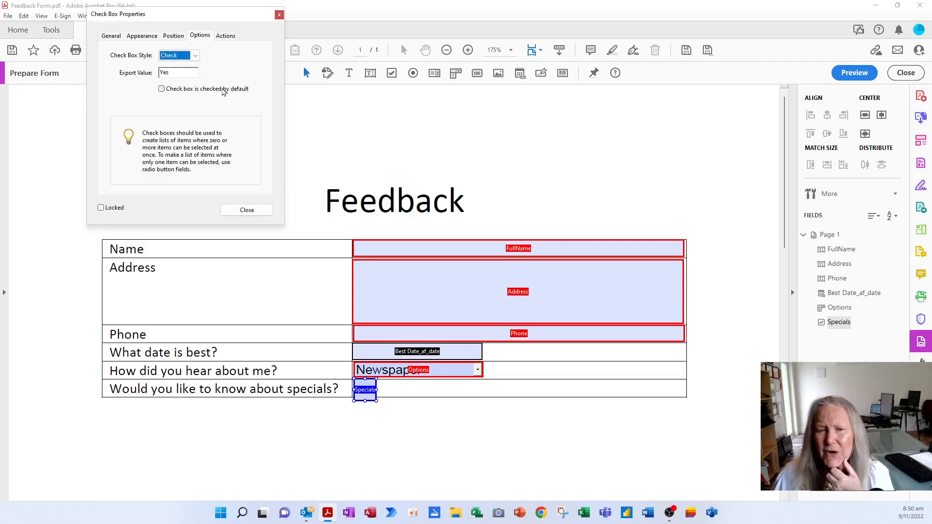
left_click(227, 37)
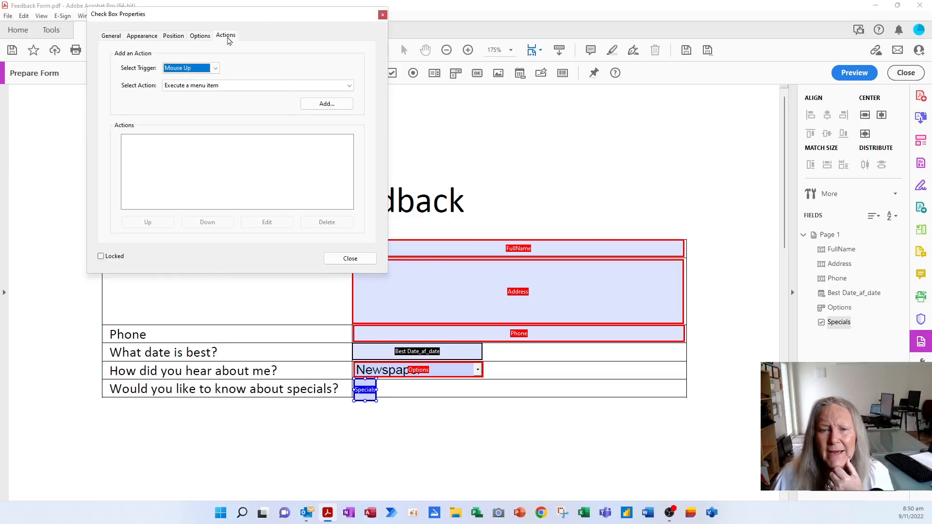
left_click(354, 259)
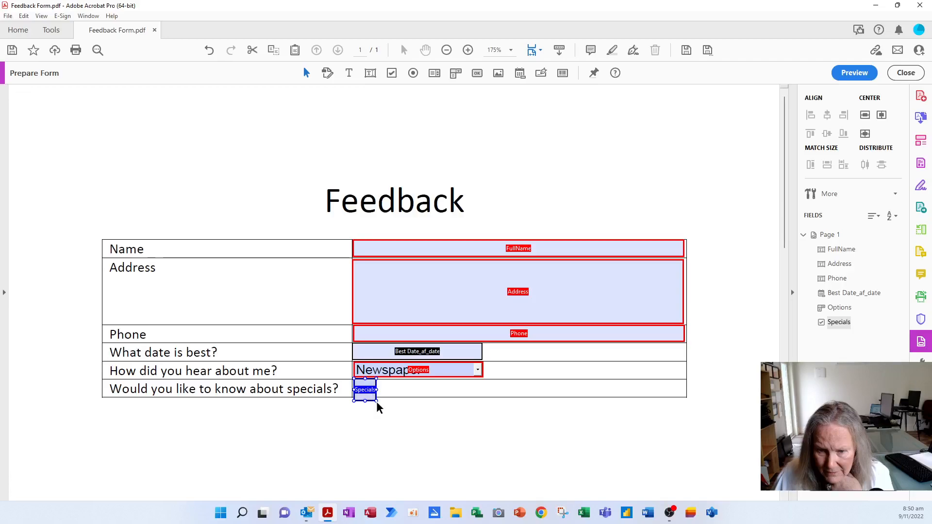
Shrink the Specials check box to fit its table cell.
left_click_drag(376, 400, 374, 397)
left_click(407, 417)
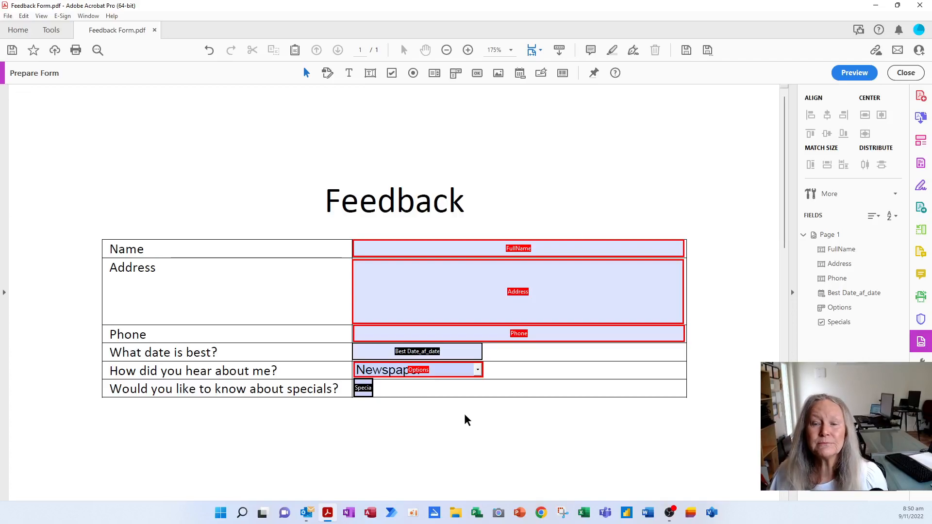
left_click(460, 319)
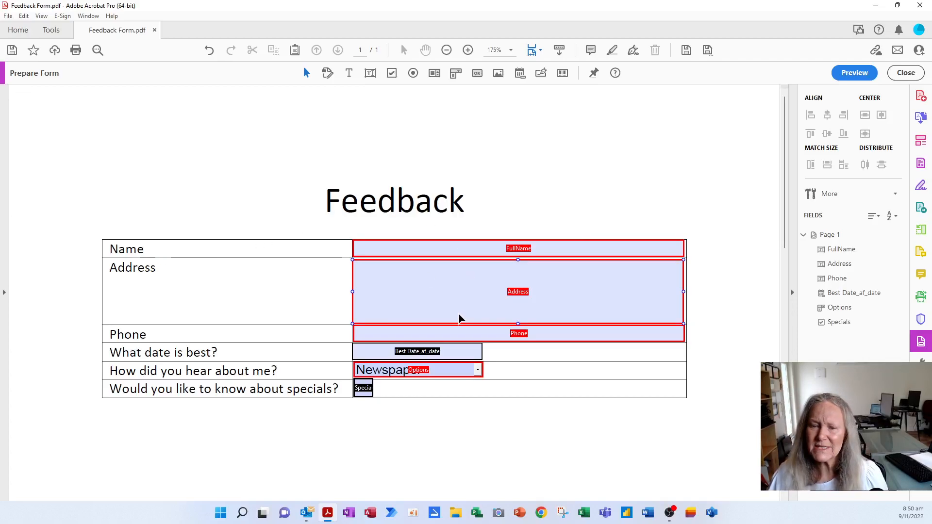
In Preview mode, enter a test name and street address with town.
left_click(858, 71)
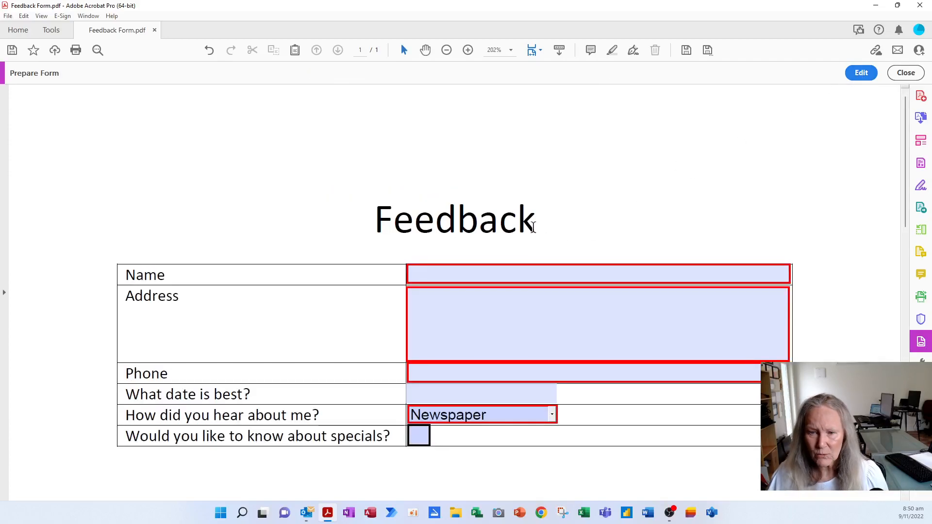
left_click(477, 273)
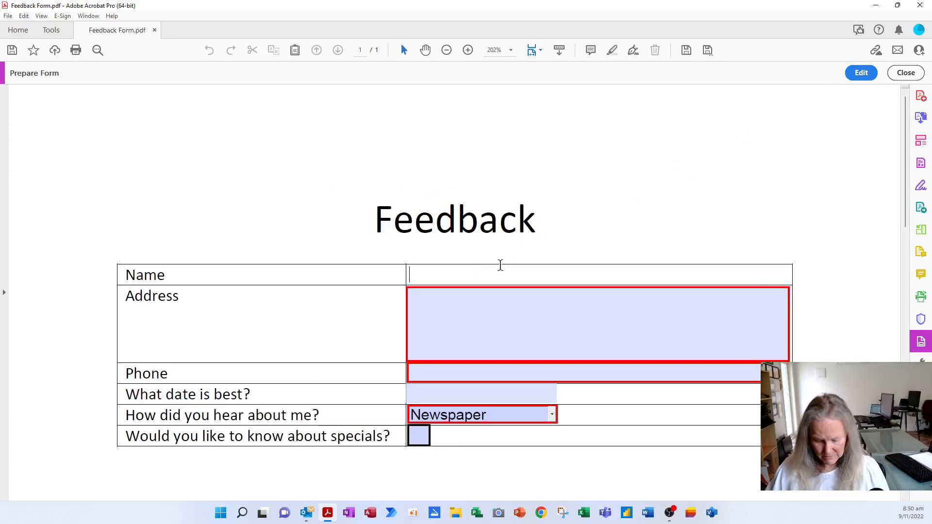
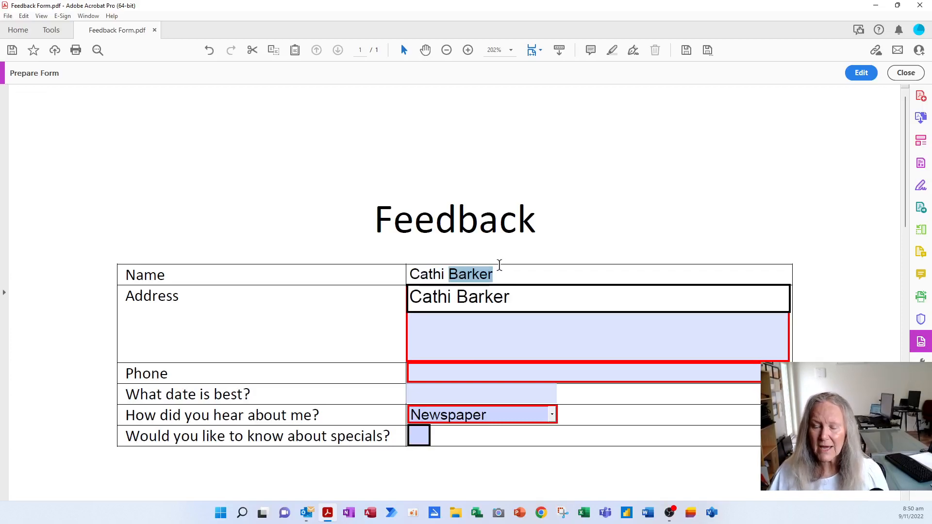
left_click(496, 306)
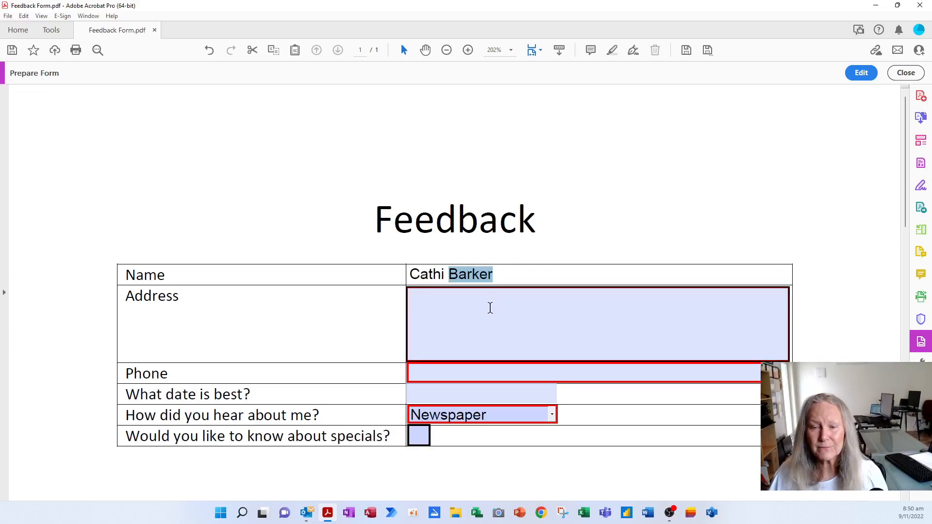
left_click(490, 308)
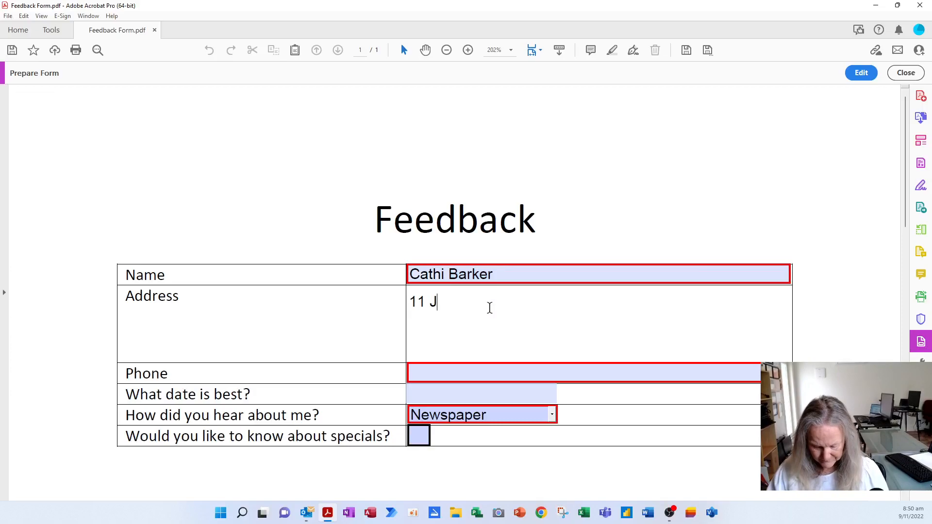
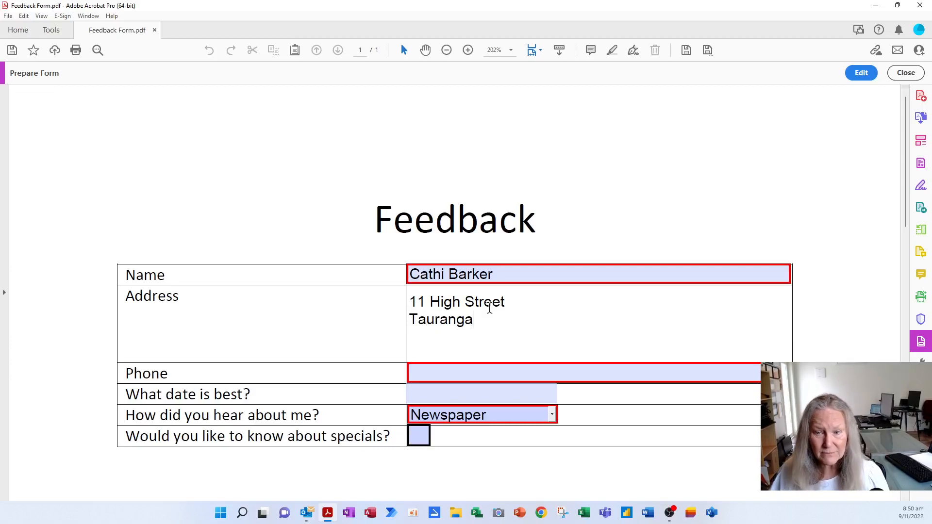
Fill in the phone, pick 30 November as the date, choose Internet, and tick specials.
key("Tab")
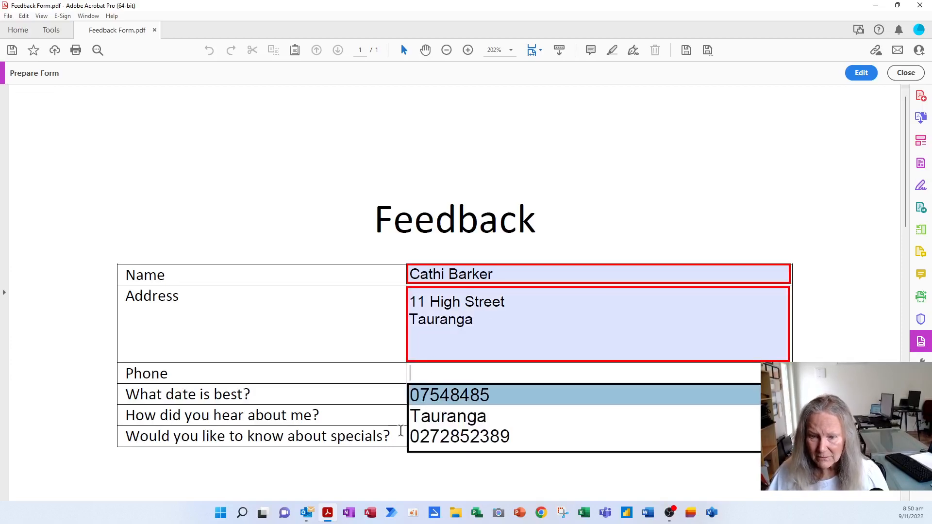
left_click(435, 435)
left_click(428, 386)
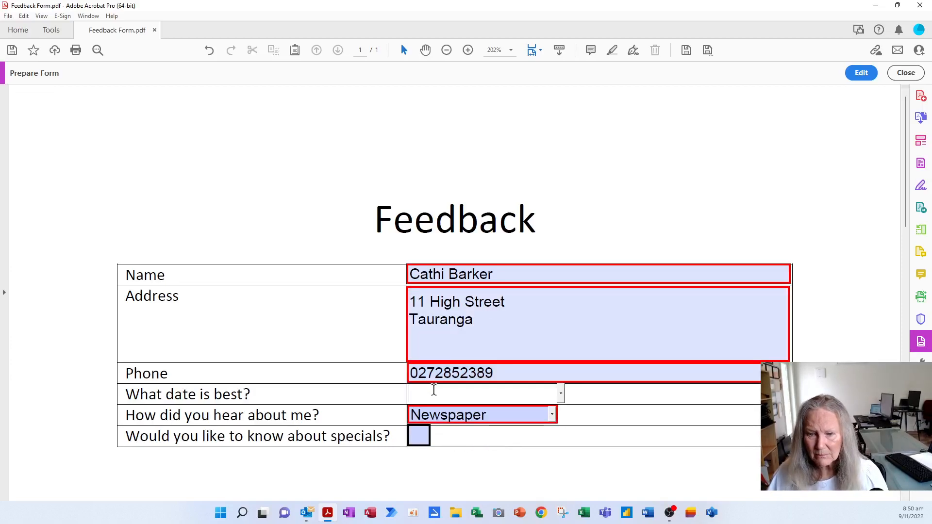
left_click(561, 395)
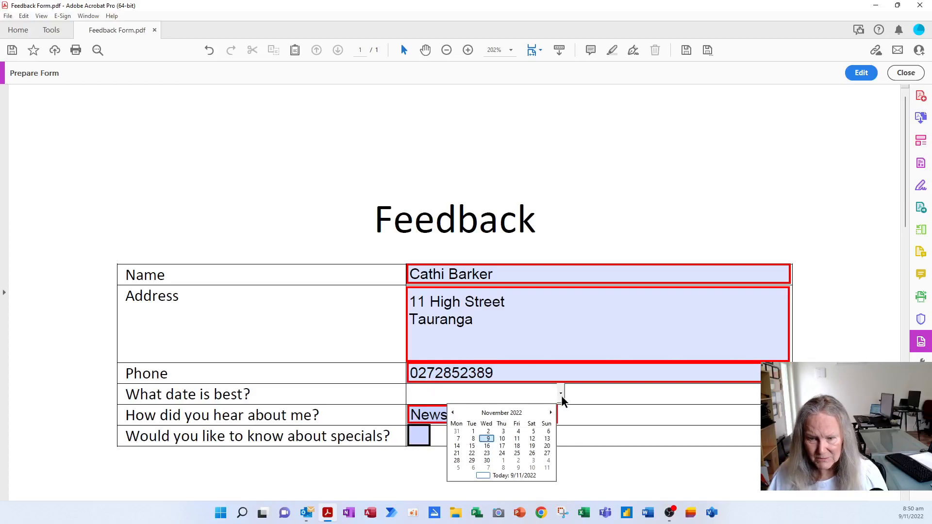
left_click(487, 461)
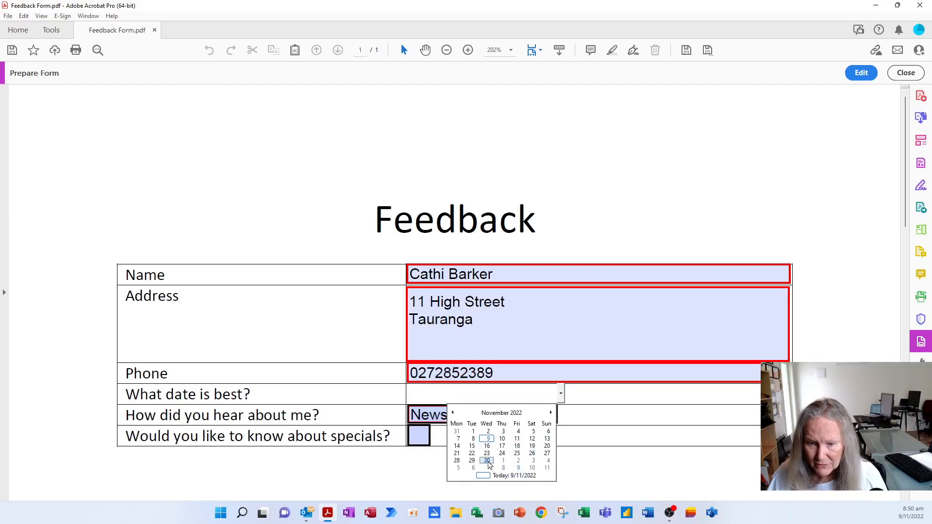
left_click(552, 417)
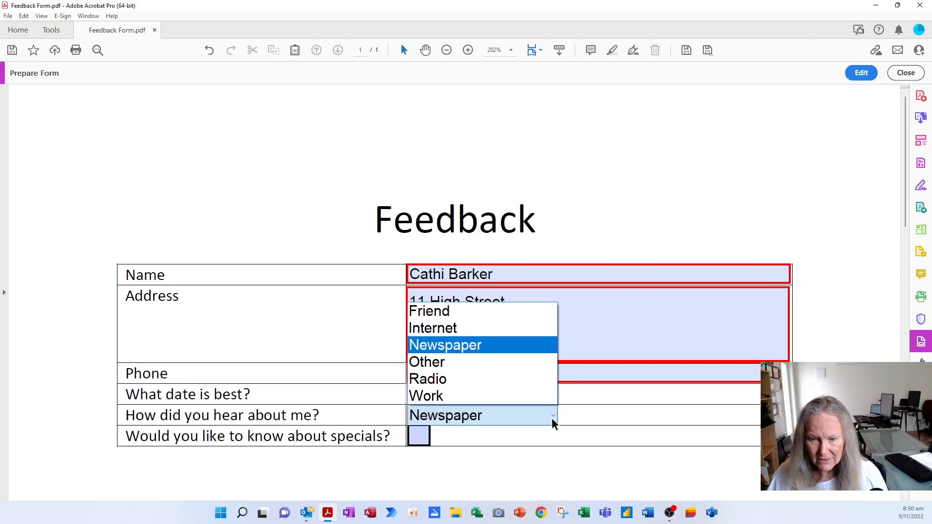
left_click(461, 330)
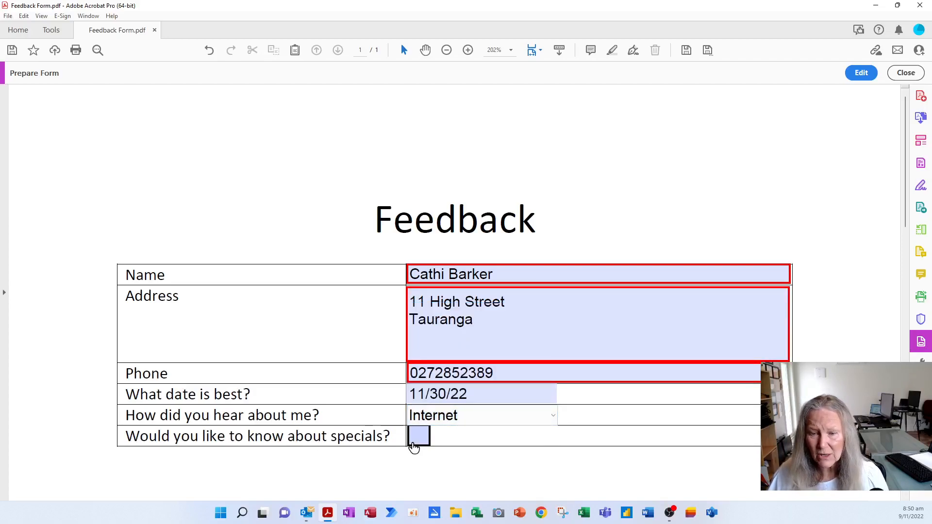
left_click(425, 440)
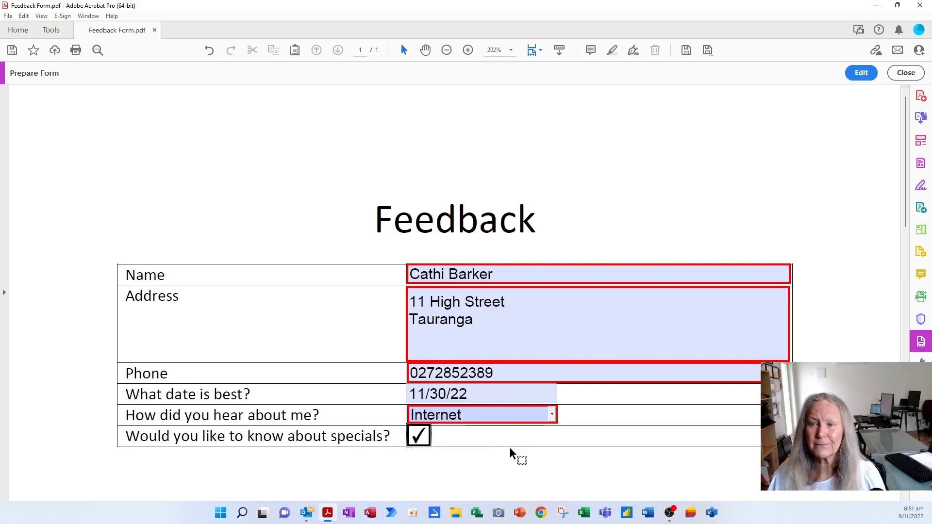
Return to form-field editing and clear all the test entries from the form.
left_click(861, 73)
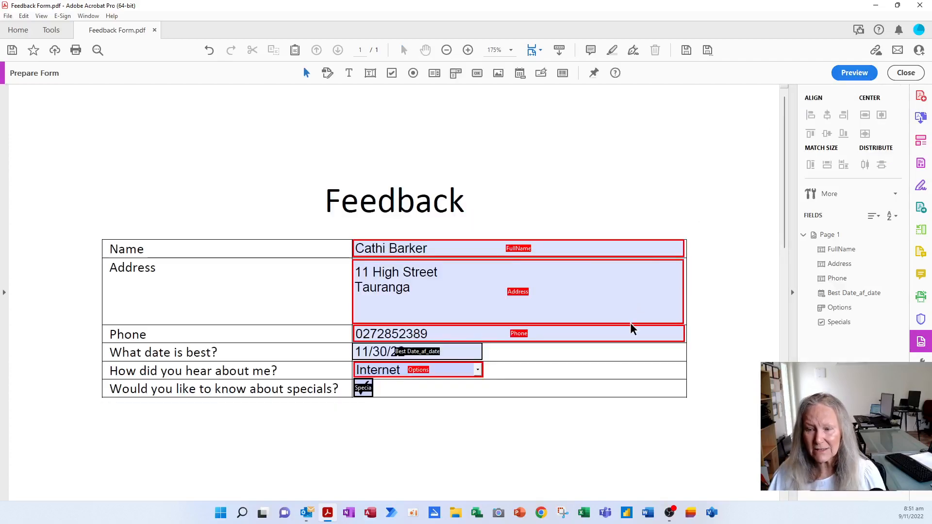
left_click(827, 194)
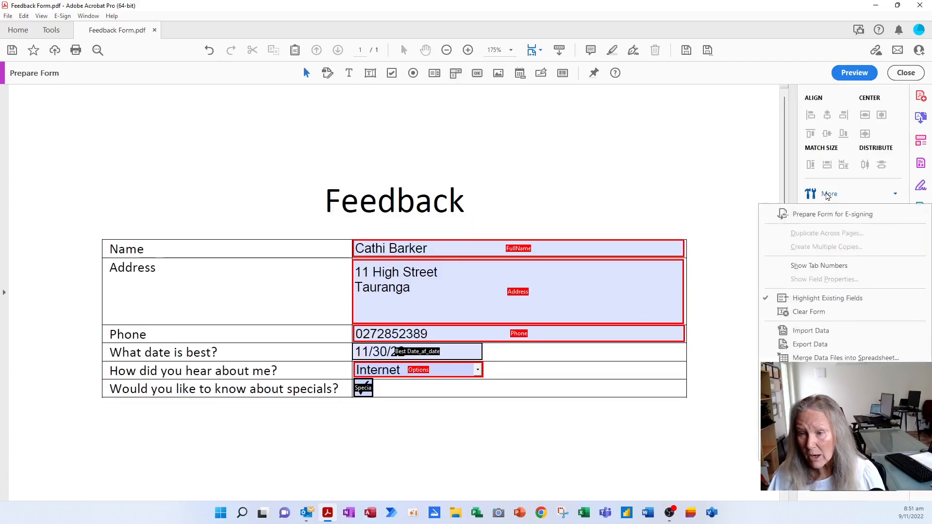
left_click(802, 313)
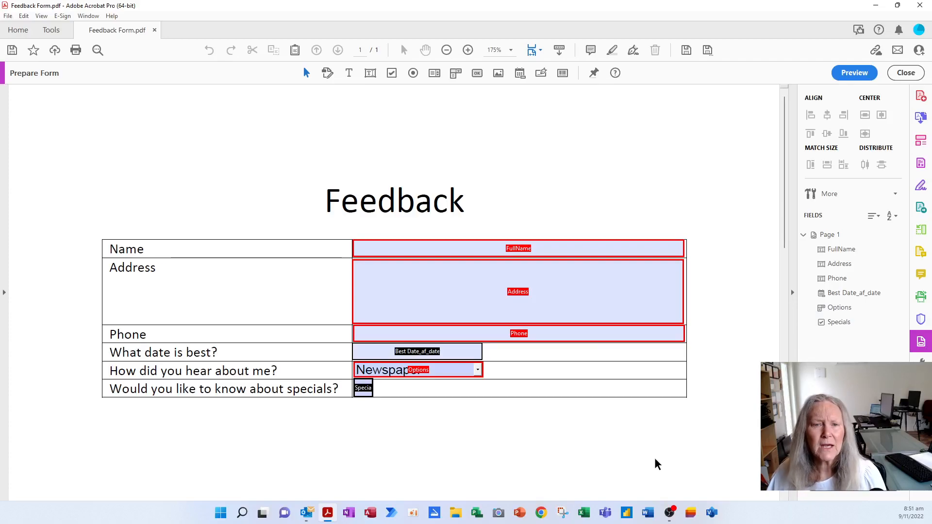
Save the form to a different folder as Feedback Form Fillable.pdf.
left_click(8, 19)
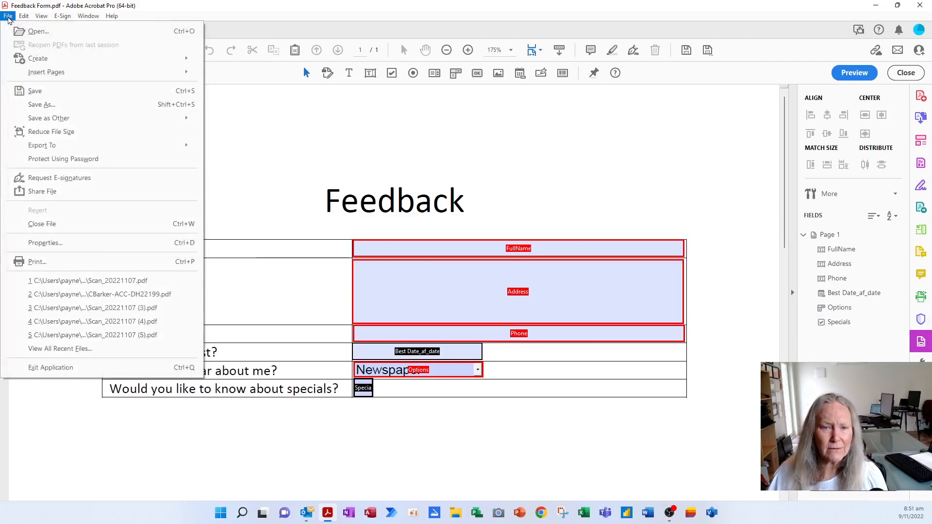
left_click(55, 112)
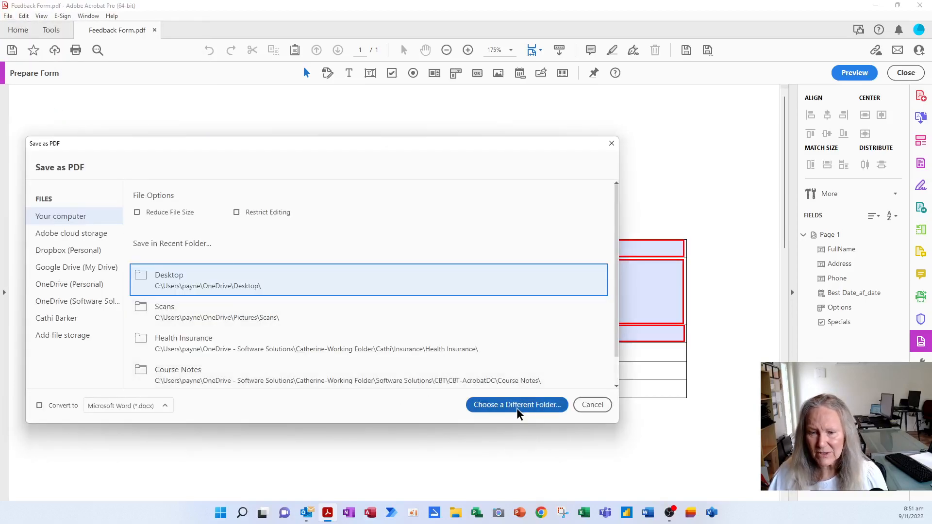
left_click(209, 290)
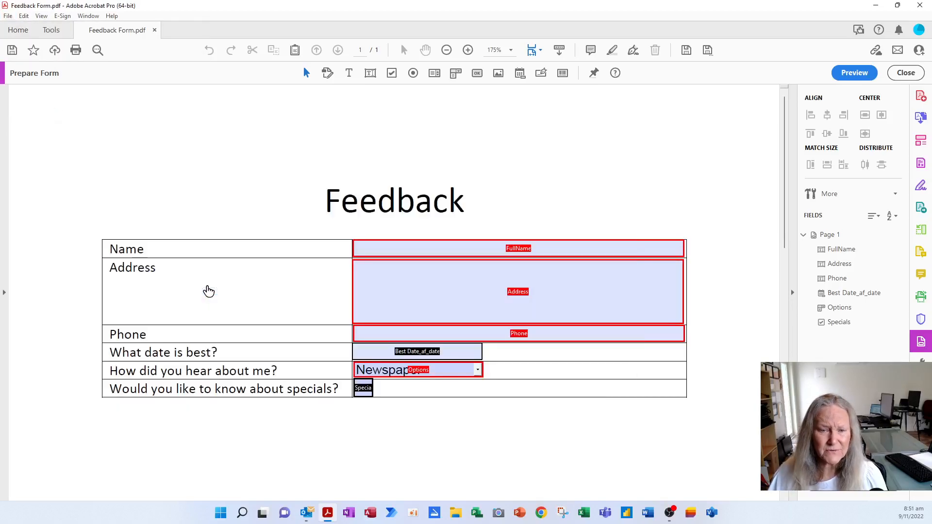
left_click(115, 232)
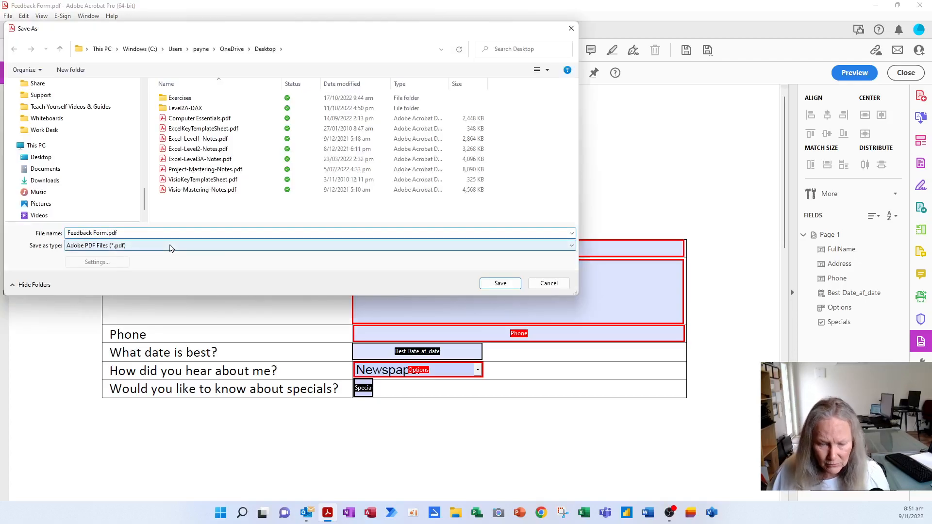
type("Fillable")
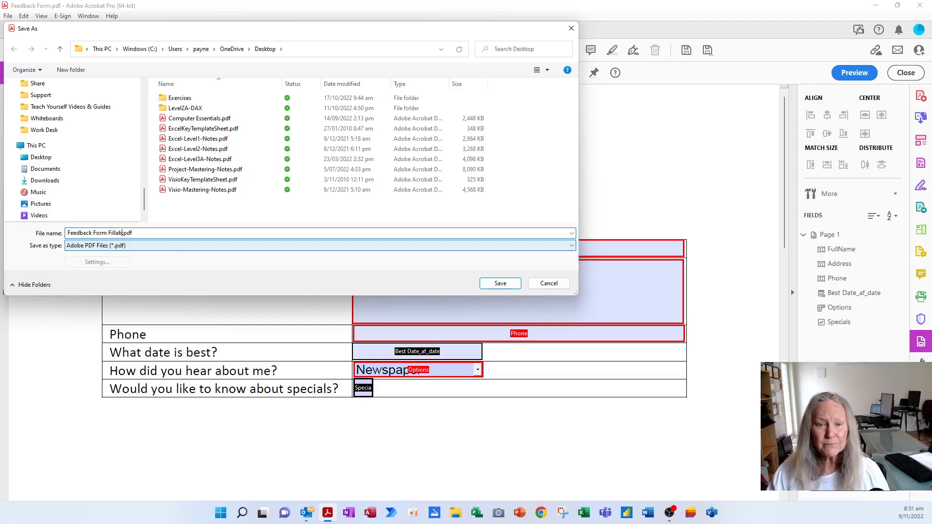
left_click(498, 285)
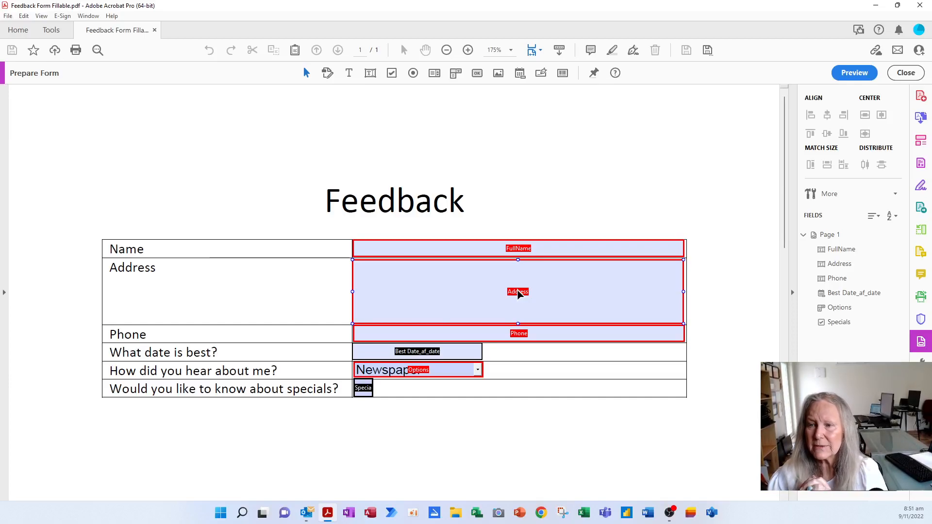
Start distributing the form by email, sending it through Adobe Acrobat.
left_click(558, 401)
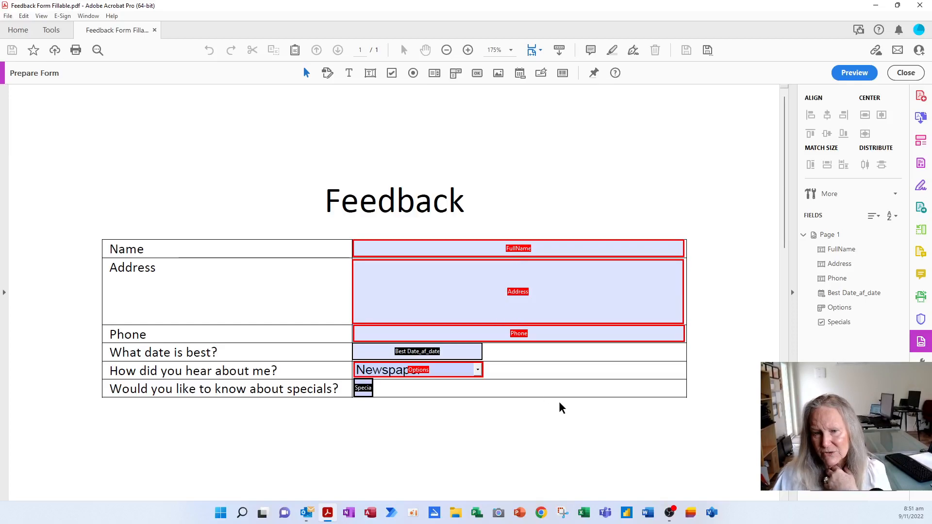
left_click(854, 482)
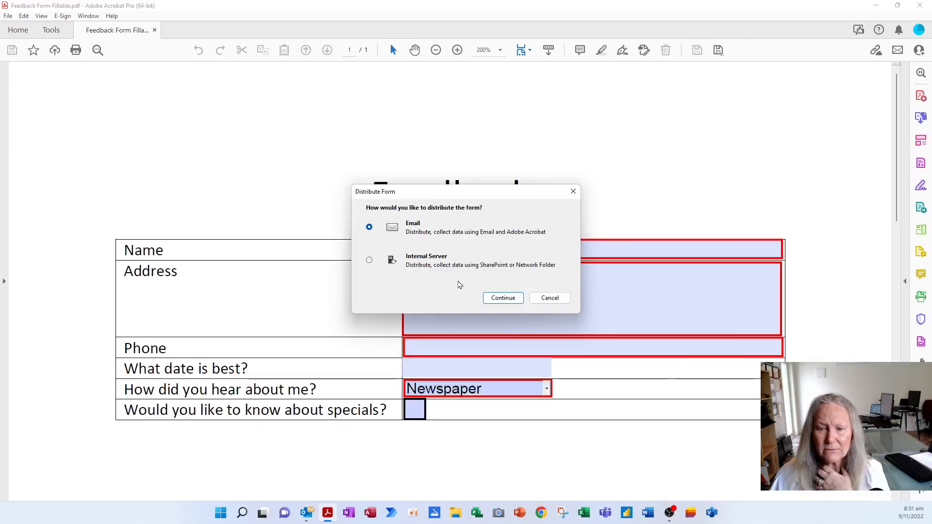
left_click(516, 301)
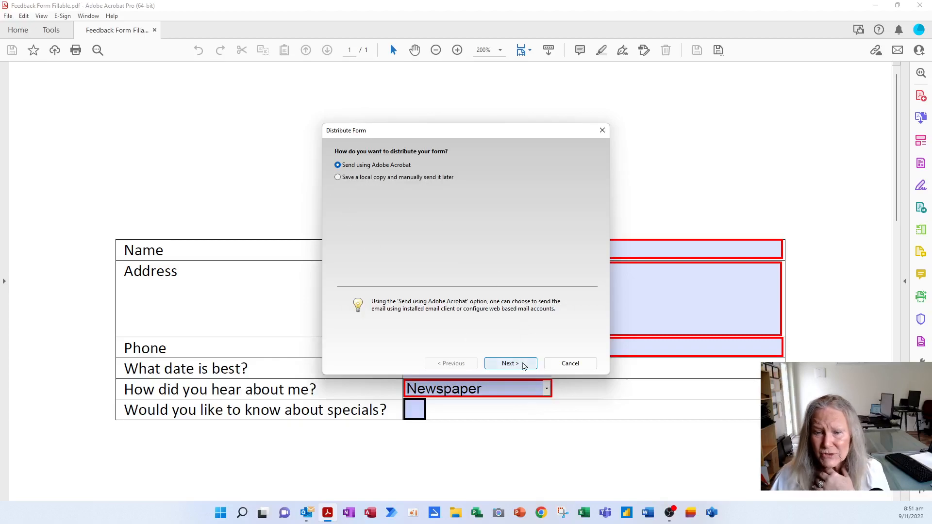
left_click(510, 364)
Enter the recipient's e-mail, trim the subject, add a Kind Regards sign-off, and send.
left_click(421, 159)
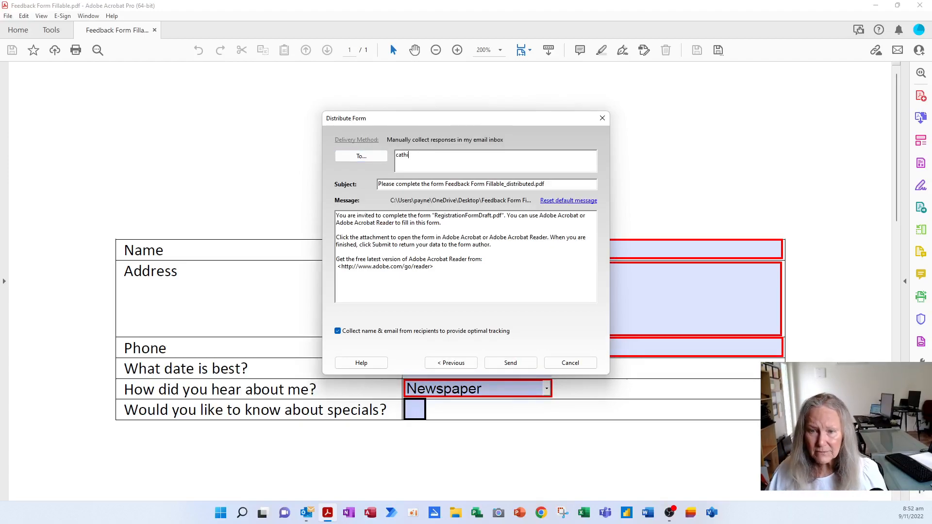
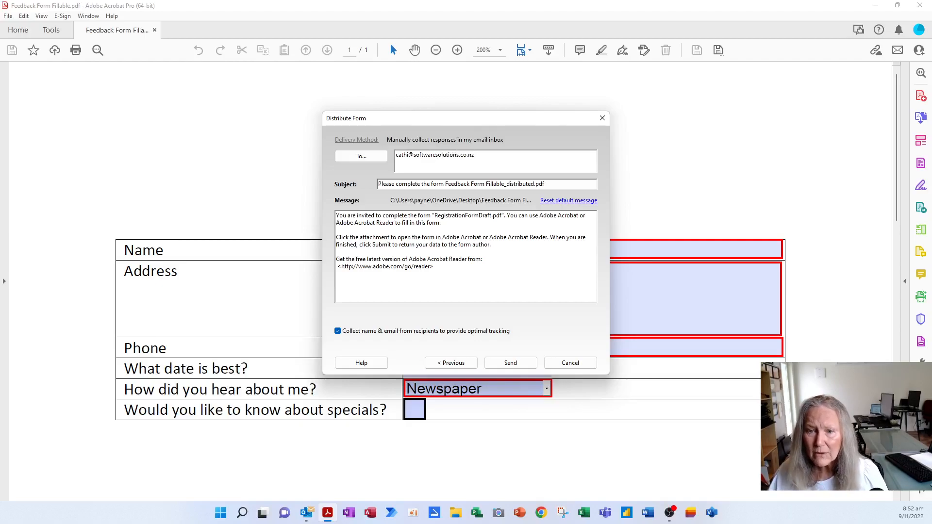
left_click(495, 183)
left_click_drag(486, 184, 582, 185)
key("BackSpace")
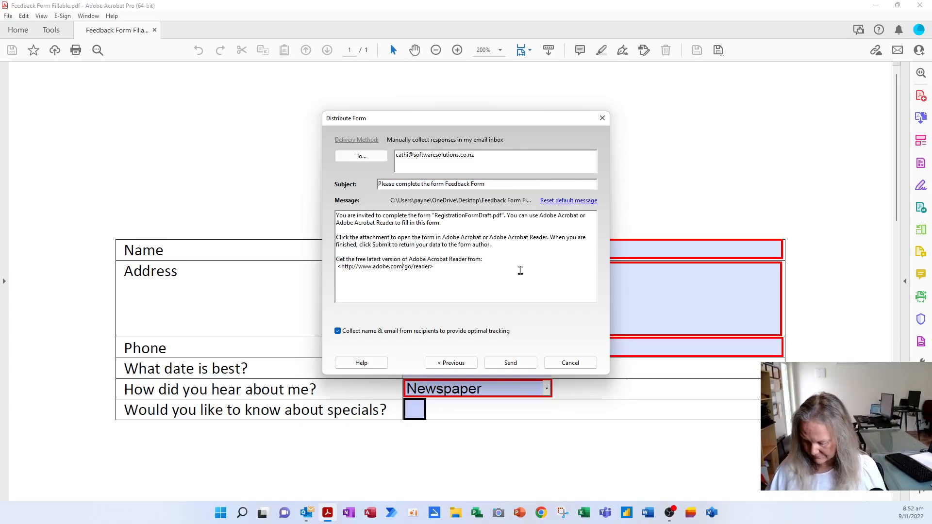
type("Regards Cathi")
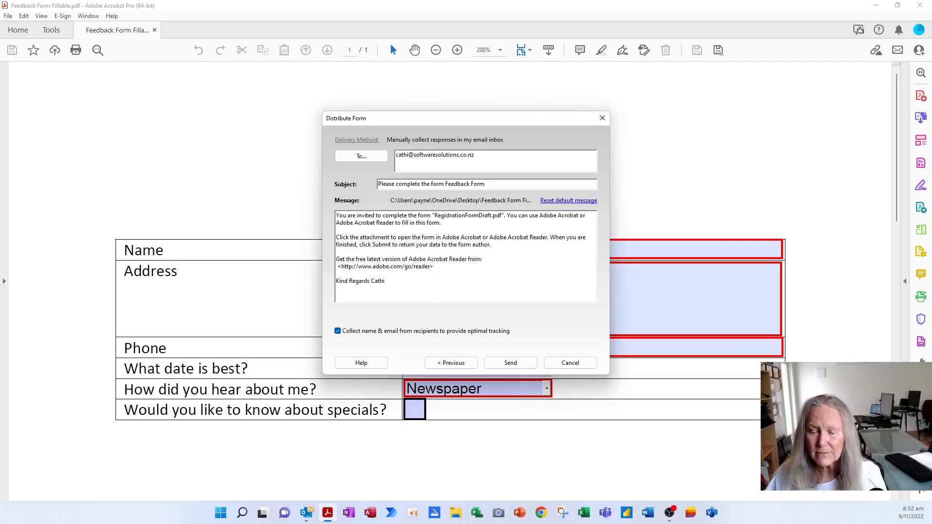
left_click(510, 364)
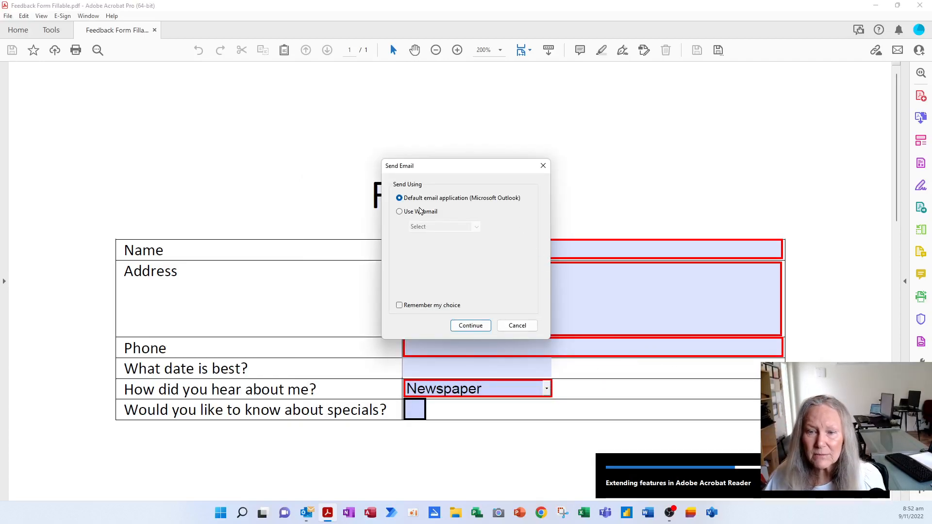
Send via the default email application and review the distributed form in the maximised Tracker.
left_click(470, 326)
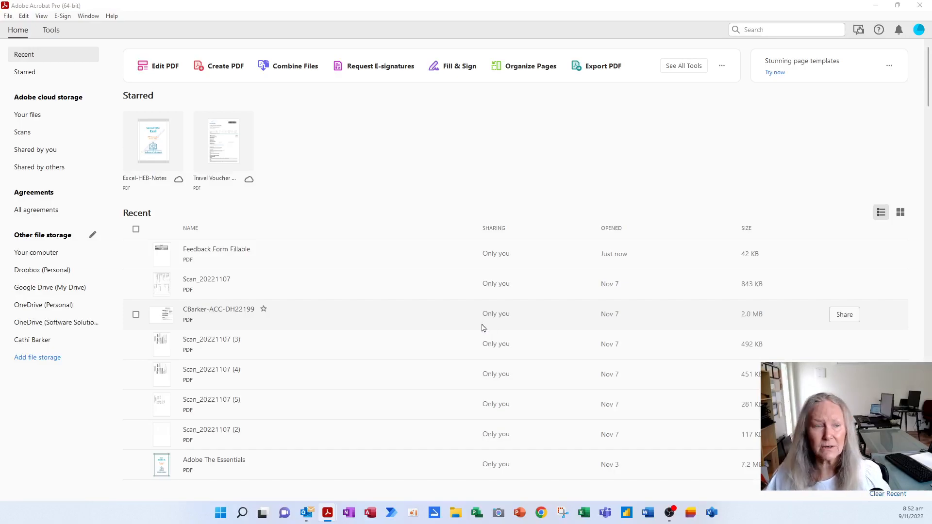
left_click_drag(0, 0, 508, 23)
double_click(509, 22)
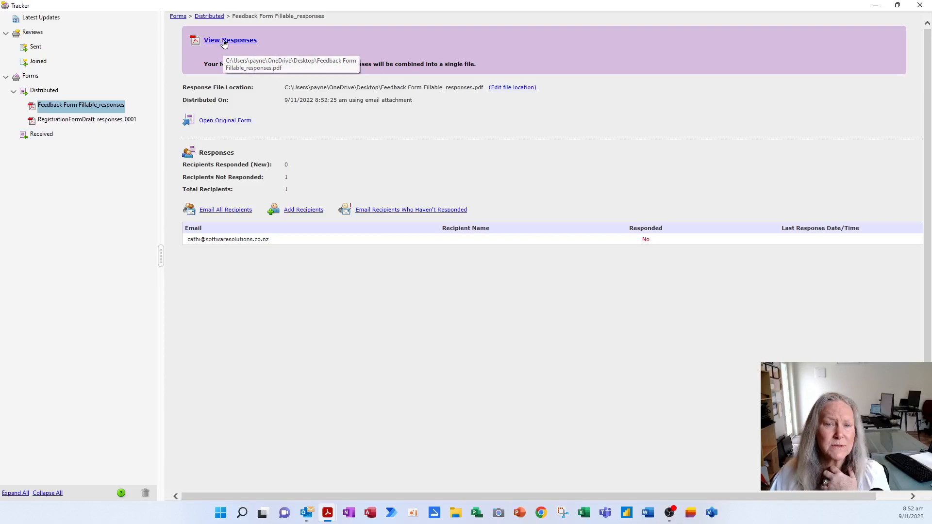
left_click(920, 5)
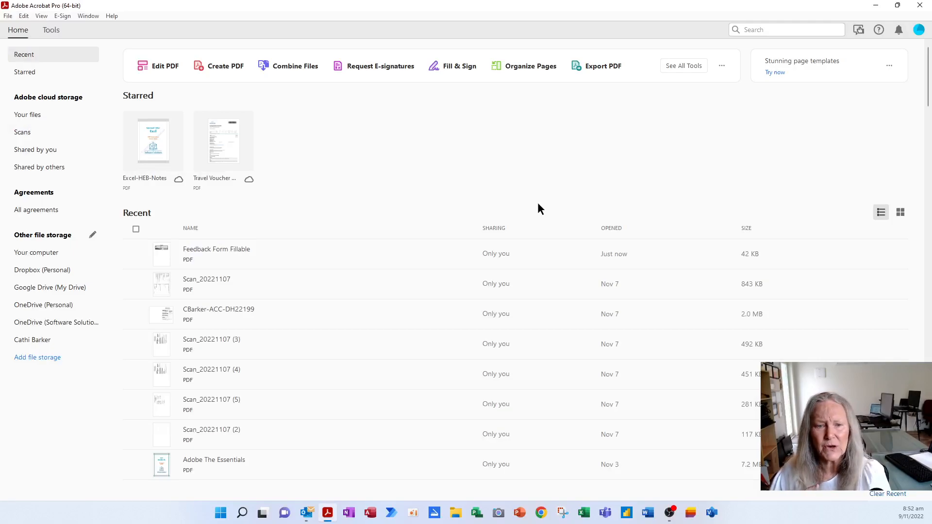
Reopen Feedback Form Fillable in Prepare Form mode and bring the Tracker back, maximised.
double_click(223, 246)
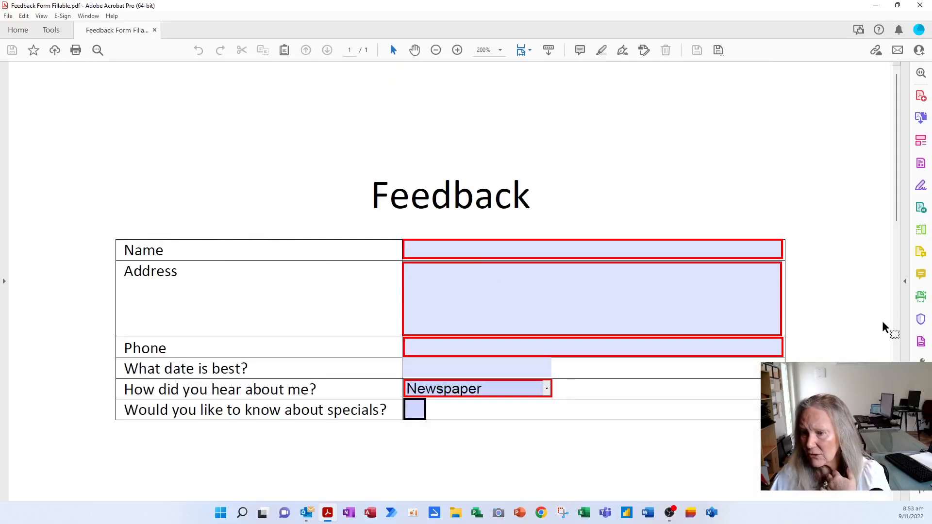
left_click(921, 343)
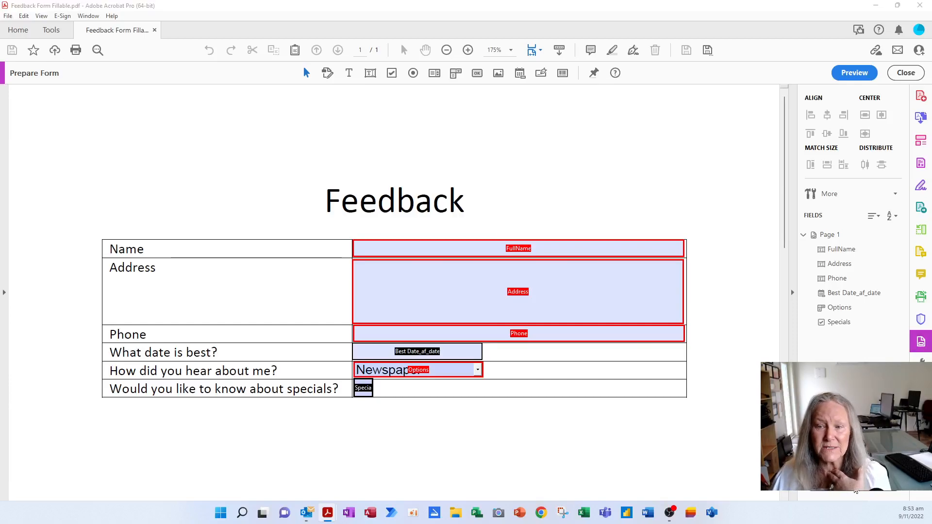
left_click_drag(0, 1, 452, 52)
double_click(451, 48)
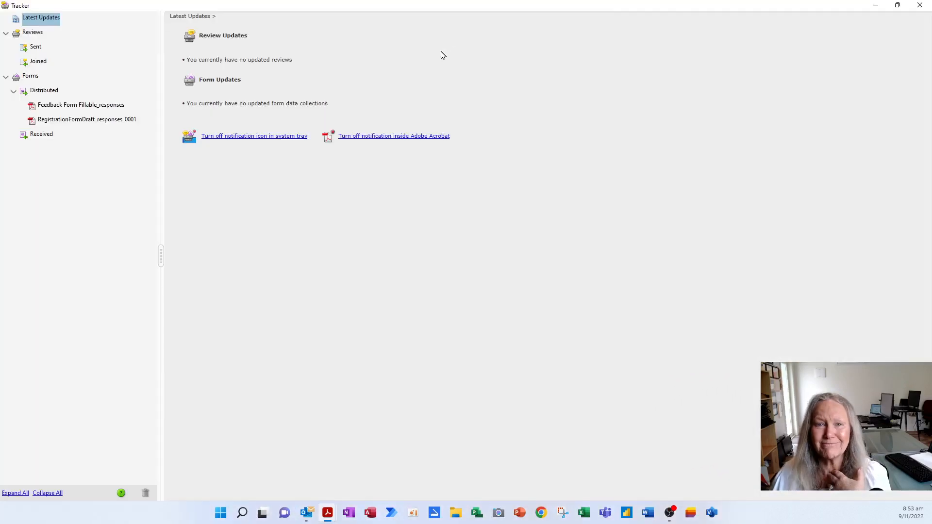